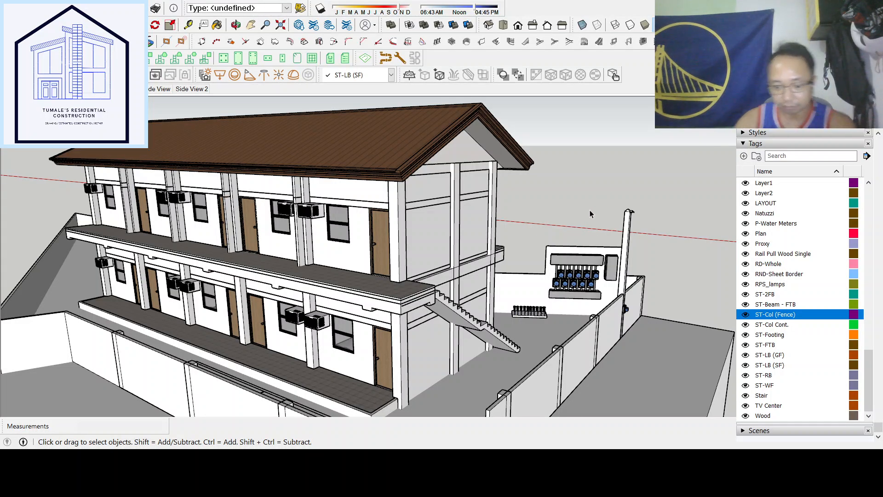
Examine the whole lot from above, including the perimeter fence and the roofed two-storey building
key(o)
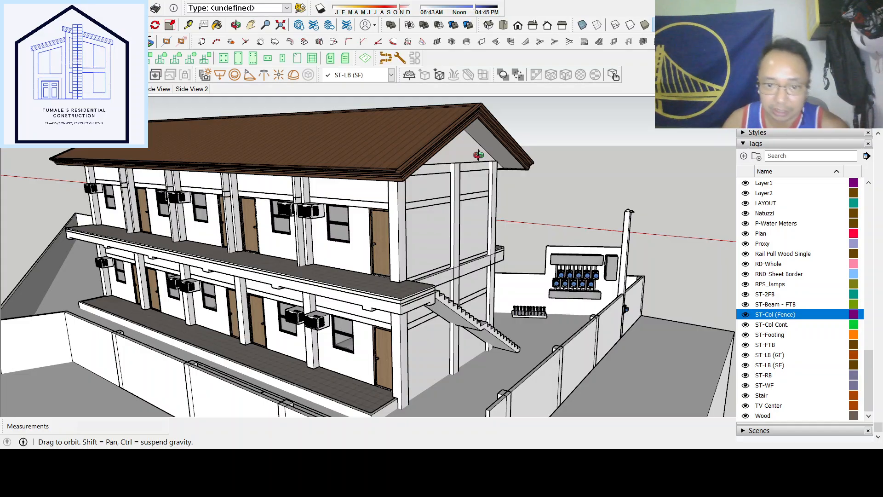
scroll(497, 161, down, 1)
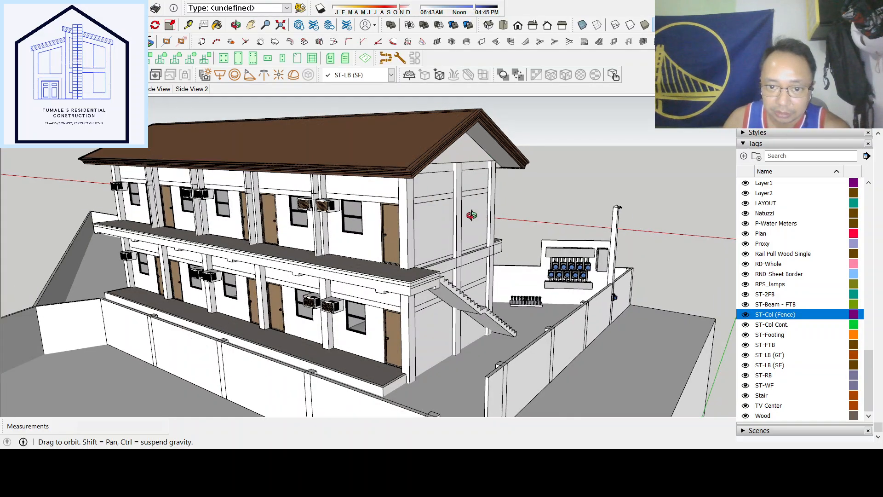
drag(472, 214, 451, 342)
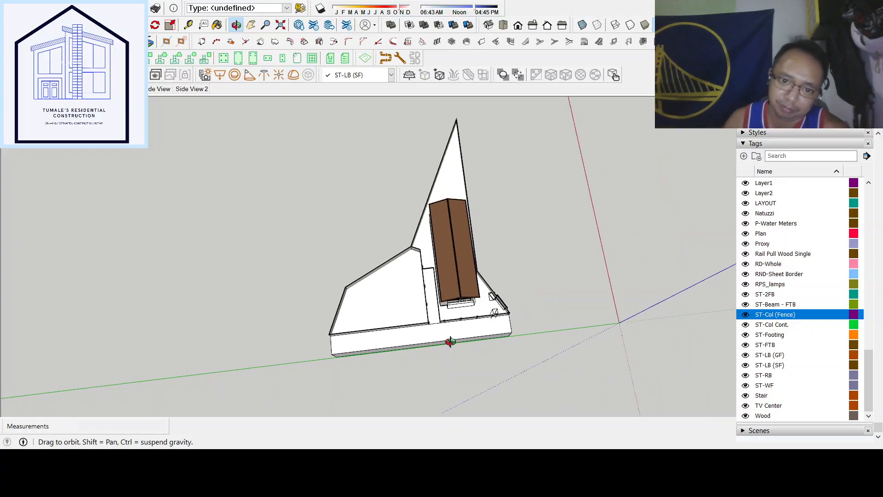
scroll(414, 322, up, 2)
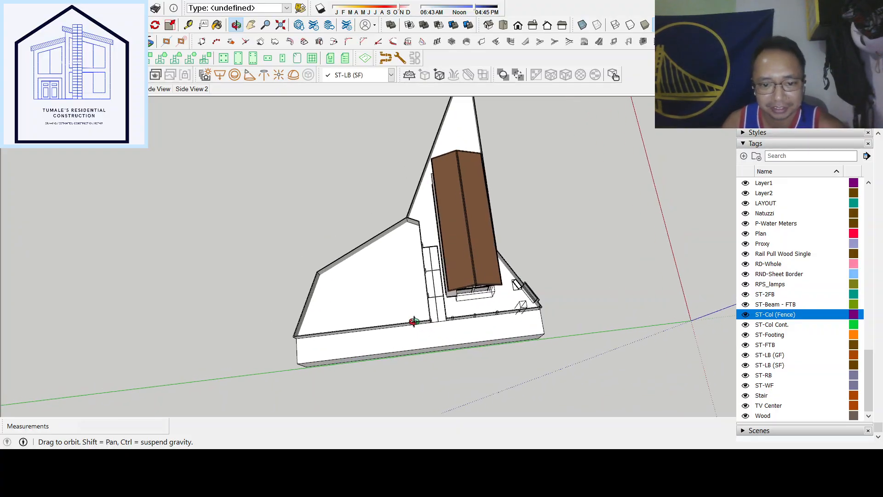
scroll(414, 322, up, 5)
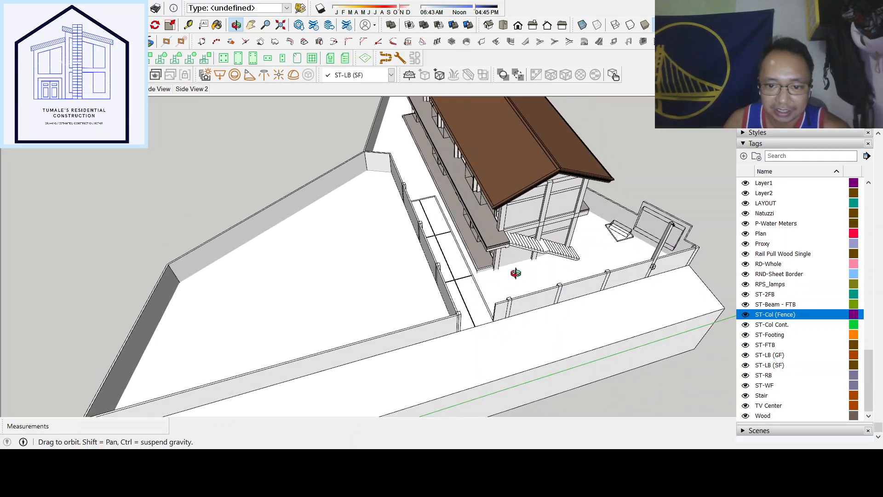
drag(516, 273, 404, 326)
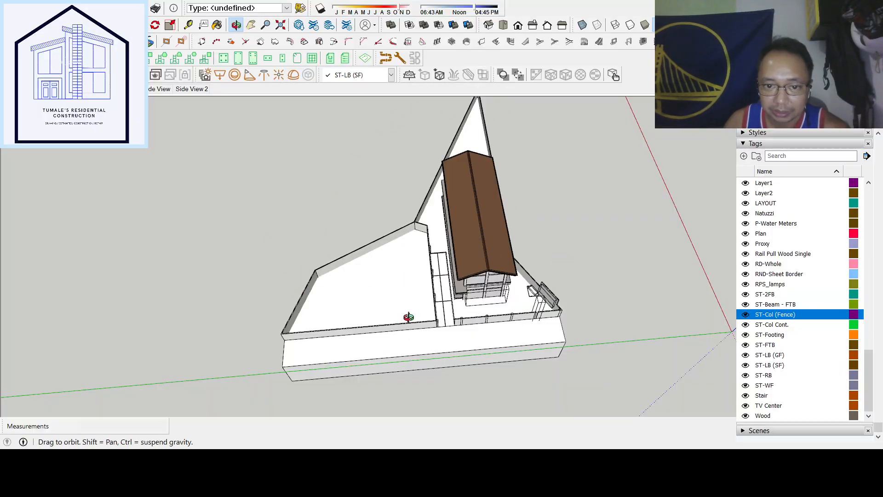
drag(404, 319, 471, 285)
scroll(418, 311, up, 5)
drag(410, 318, 410, 263)
scroll(411, 263, up, 6)
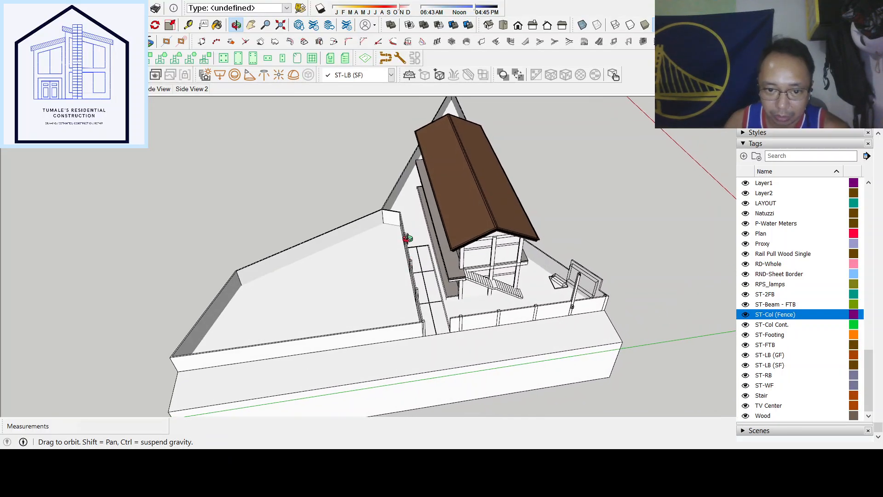
Examine the paved strip beside the building and the opening between the front fence walls
scroll(418, 258, down, 3)
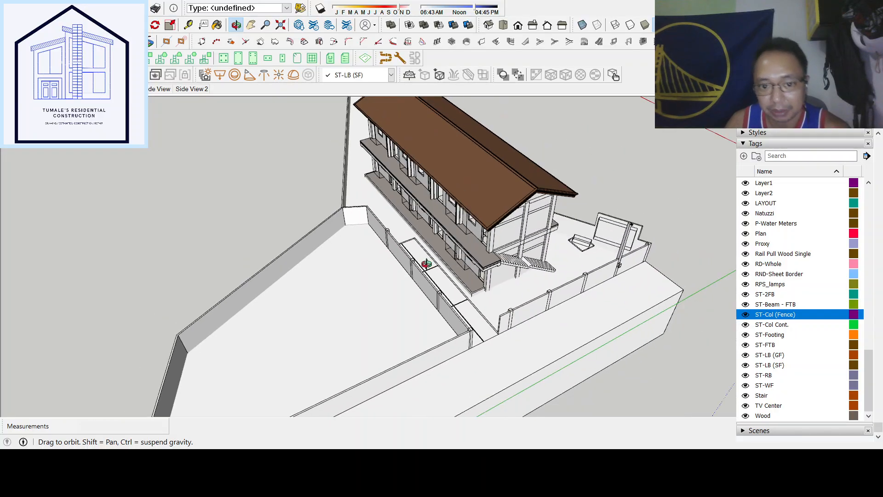
drag(426, 262, 318, 284)
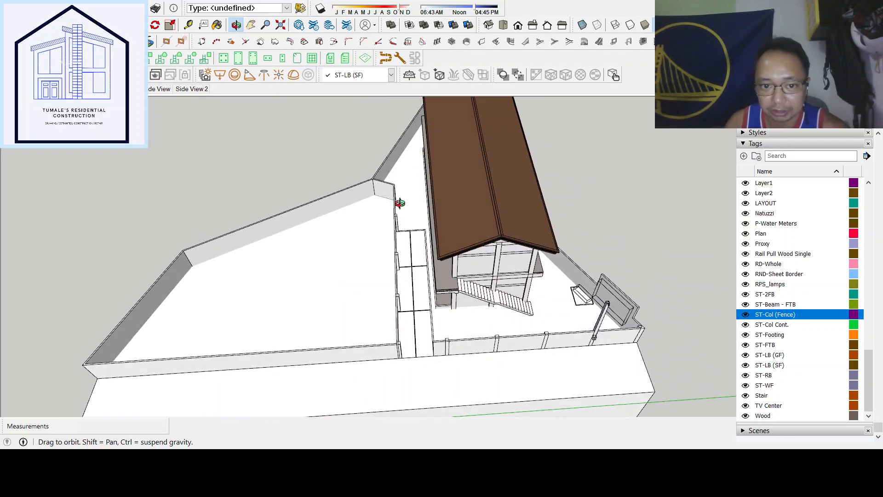
scroll(400, 204, down, 3)
scroll(356, 278, up, 2)
scroll(356, 277, up, 1)
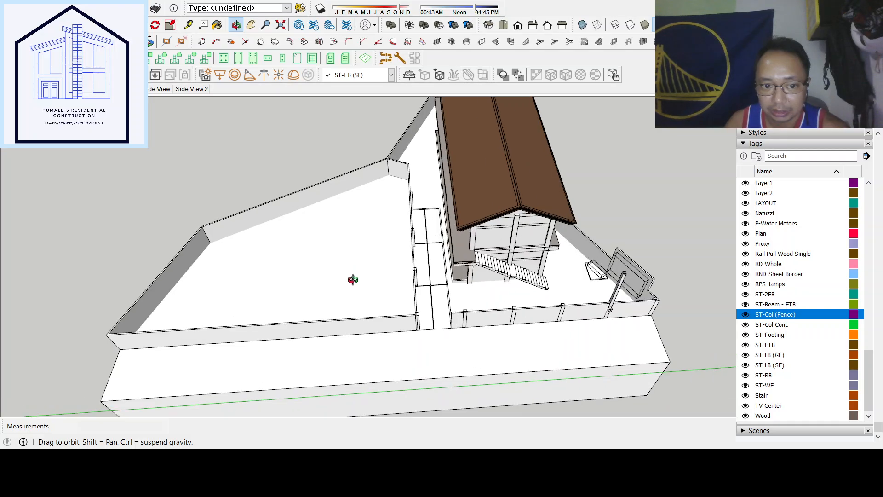
scroll(443, 295, up, 2)
scroll(427, 297, up, 1)
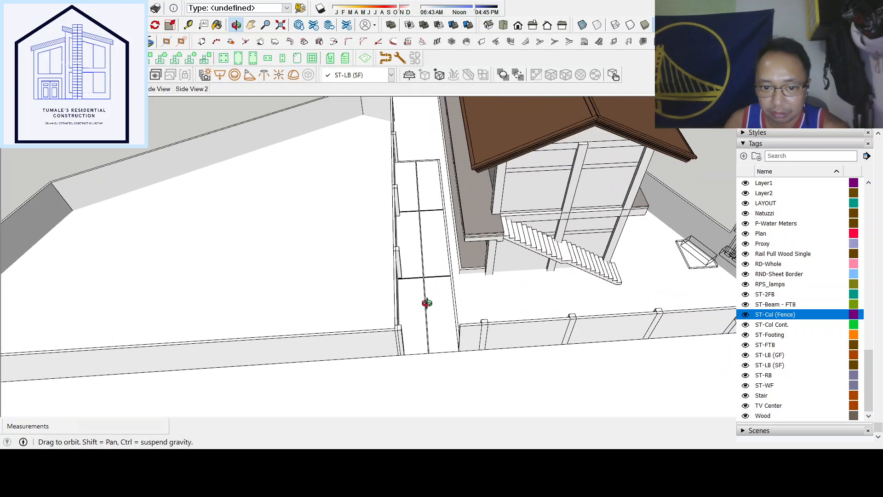
drag(426, 302, 431, 227)
scroll(445, 227, down, 2)
scroll(444, 285, up, 2)
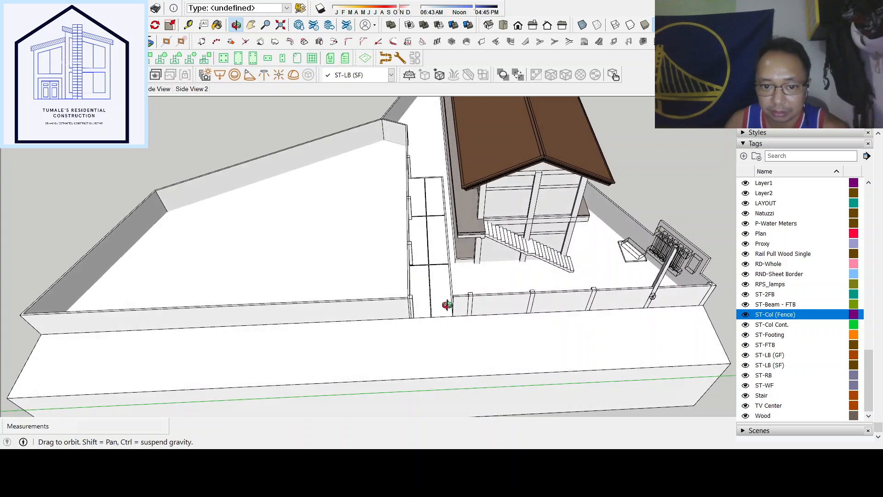
scroll(448, 306, down, 2)
scroll(432, 279, up, 2)
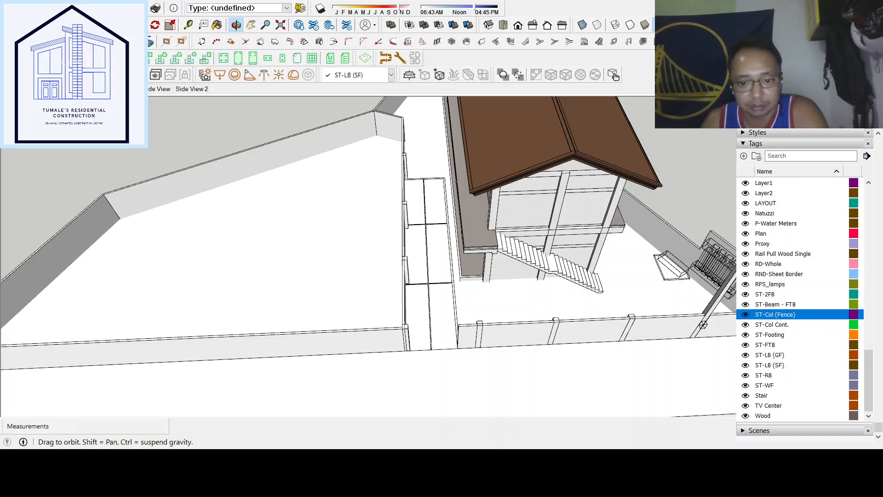
Inspect the compound from the road side, covering the front fence, the building's stair end and the water meter area
drag(352, 276, 478, 244)
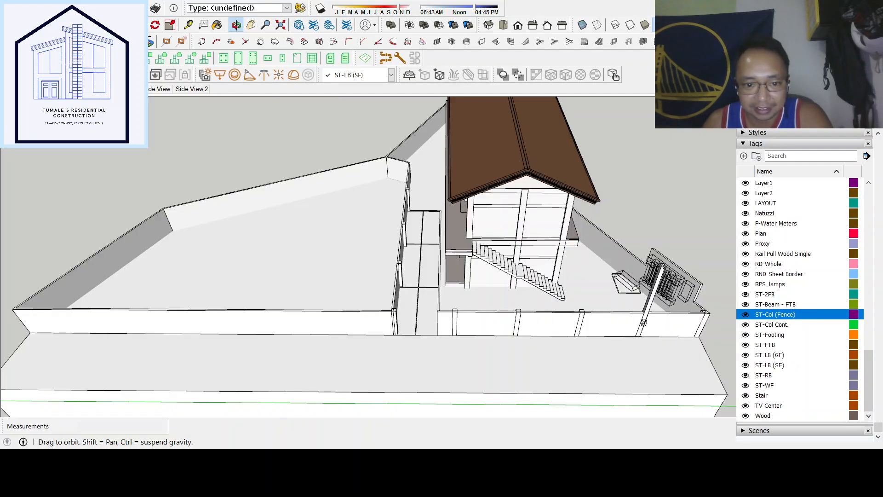
drag(399, 314, 467, 310)
mouse_move(462, 274)
mouse_down()
mouse_move(489, 321)
mouse_move(477, 277)
mouse_up()
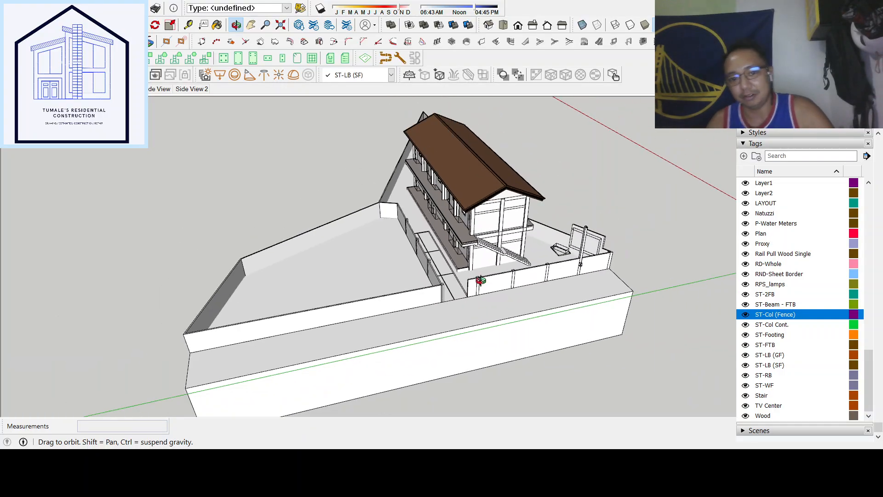
mouse_move(502, 307)
mouse_down()
mouse_move(542, 302)
mouse_move(533, 329)
mouse_up()
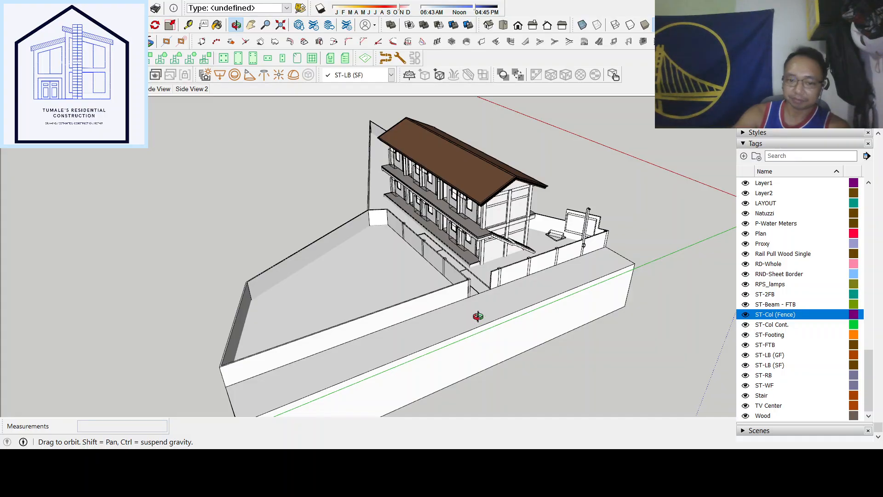
mouse_move(502, 306)
mouse_down()
mouse_move(458, 314)
mouse_move(465, 311)
mouse_up()
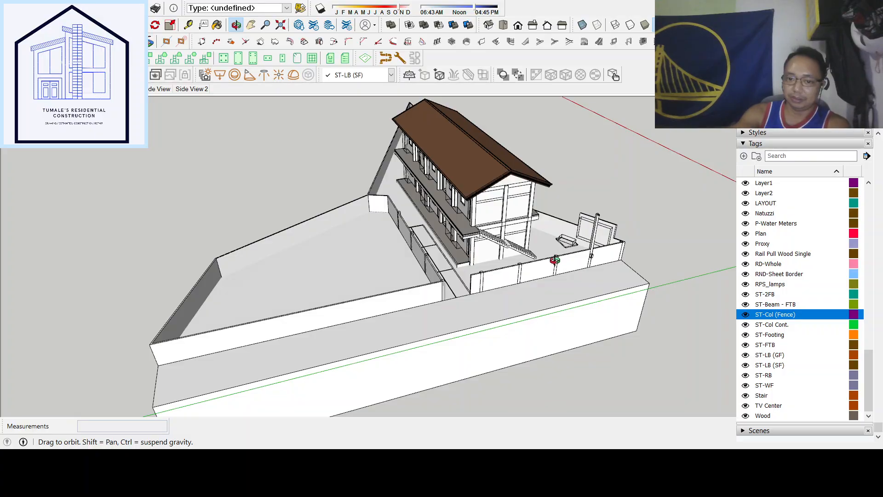
drag(558, 258, 565, 326)
scroll(452, 287, up, 3)
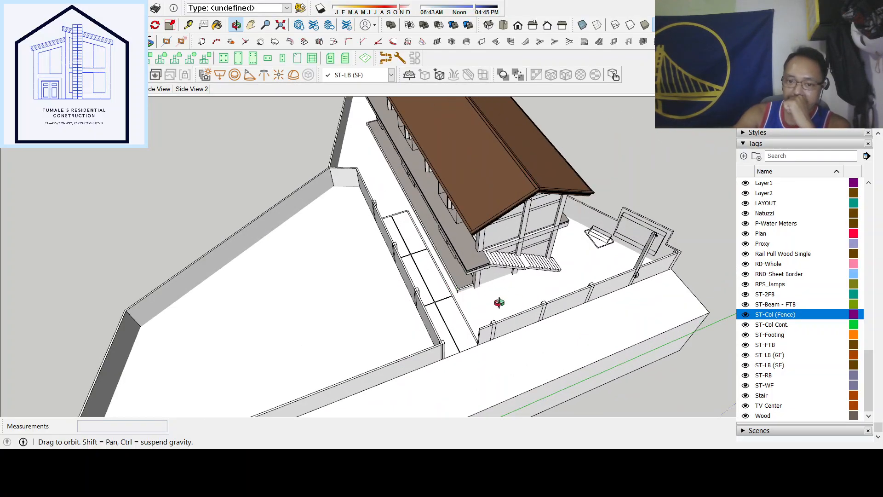
scroll(498, 302, down, 2)
drag(536, 272, 521, 344)
drag(476, 242, 629, 362)
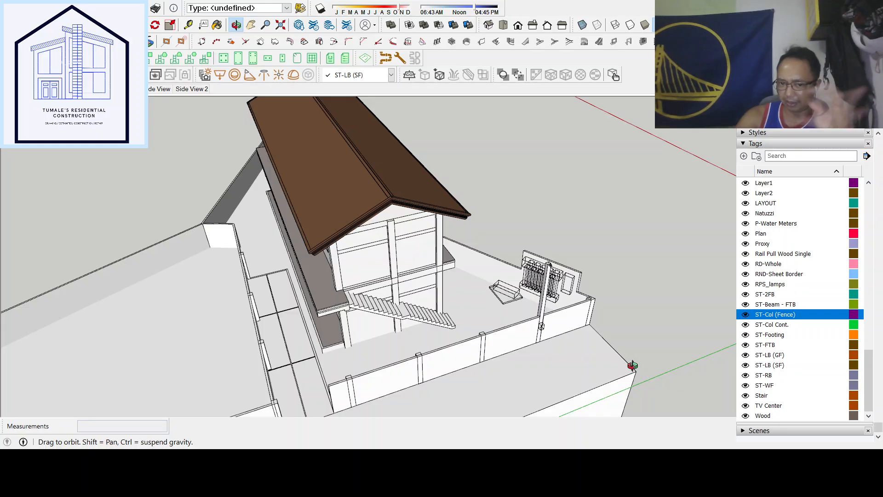
drag(496, 327, 543, 266)
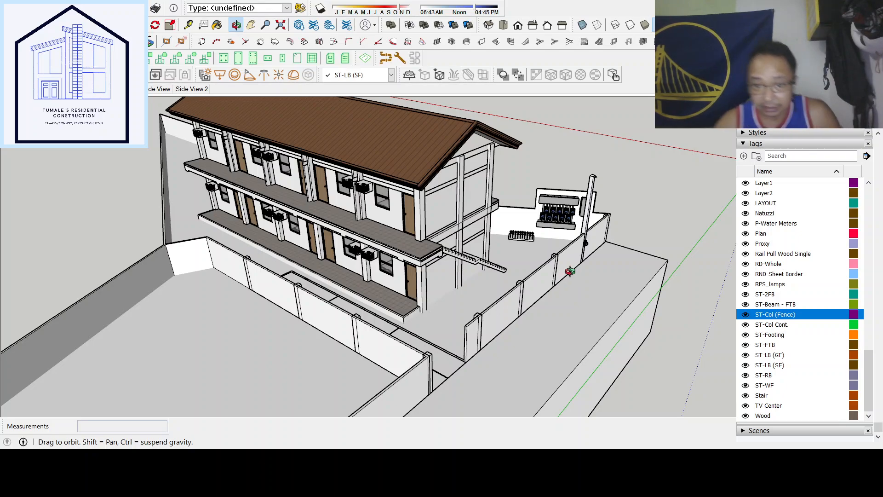
Inspect the building's door-side walkways, the second-floor balcony corner and the exterior stair landing up close
scroll(419, 300, up, 1)
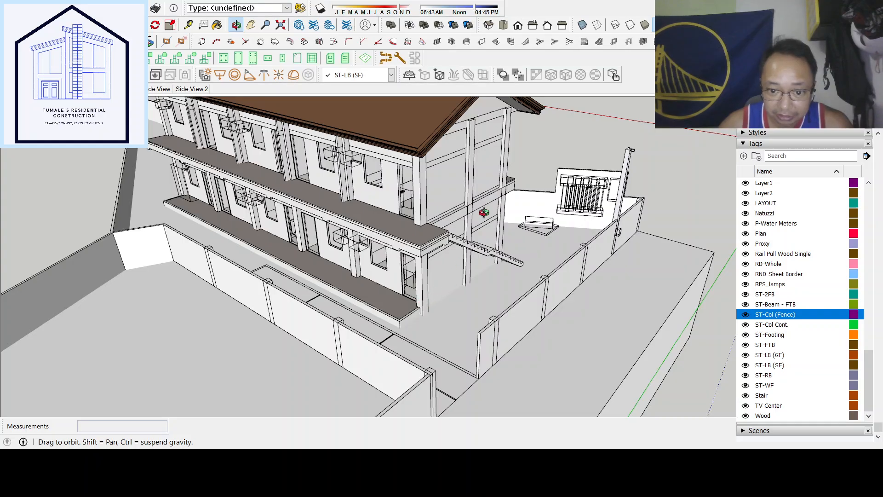
scroll(484, 212, up, 1)
scroll(482, 230, up, 2)
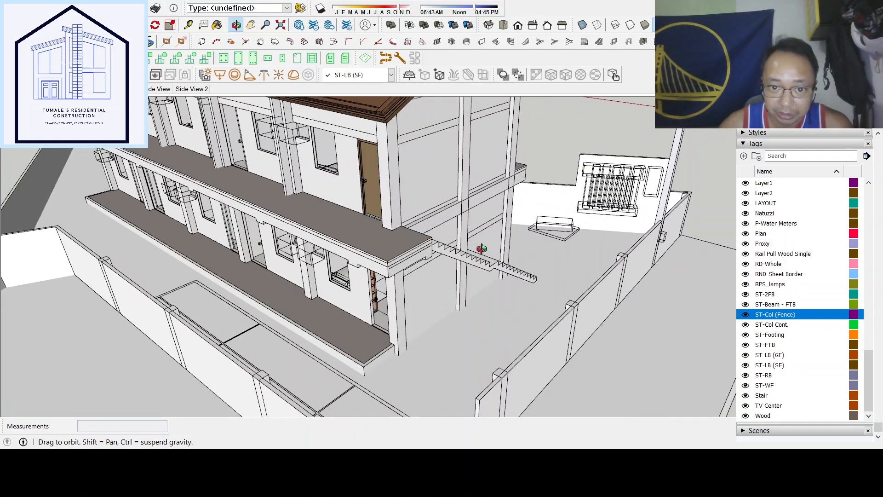
scroll(480, 246, down, 1)
scroll(474, 251, down, 1)
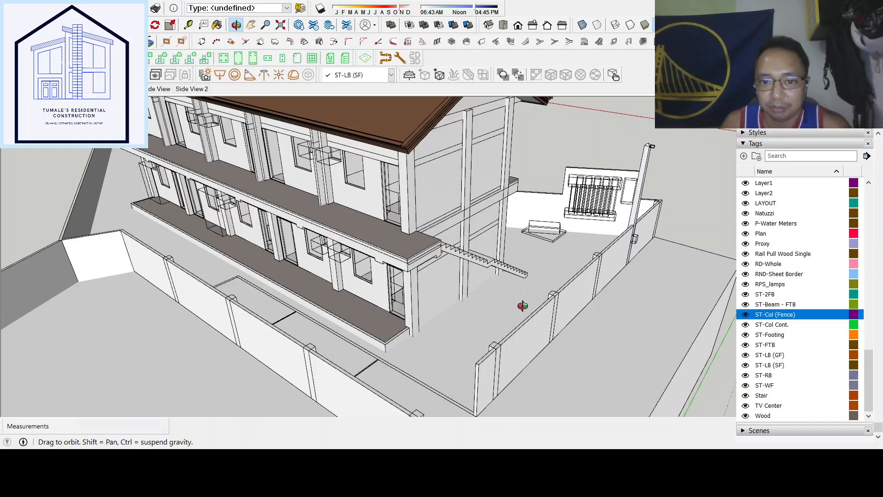
key(space)
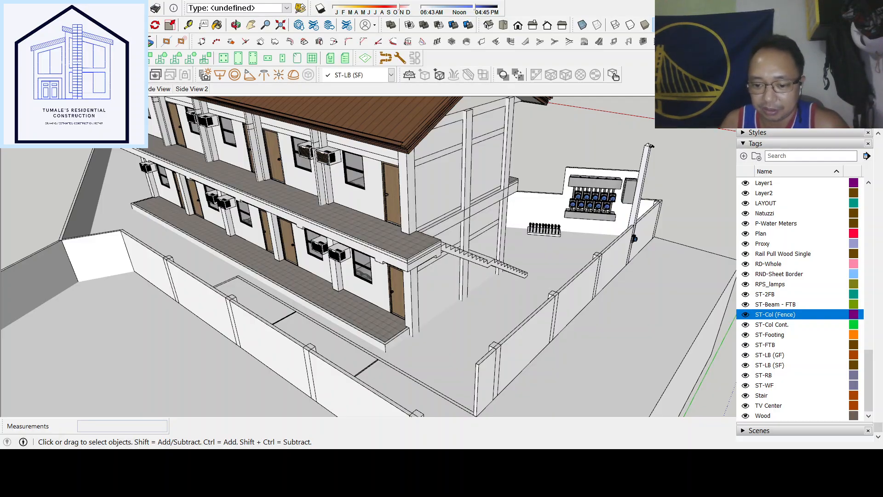
middle_drag(586, 169, 498, 169)
middle_drag(416, 148, 449, 298)
scroll(448, 298, up, 6)
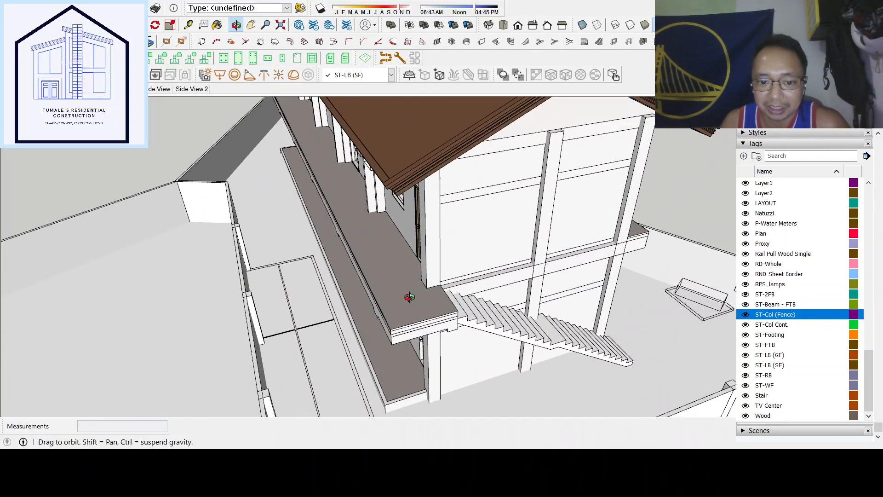
scroll(444, 314, up, 2)
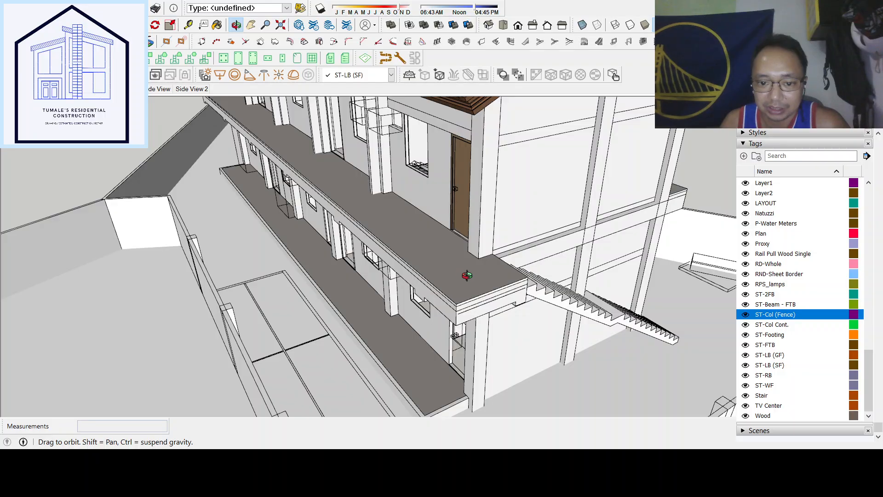
middle_drag(465, 275, 437, 354)
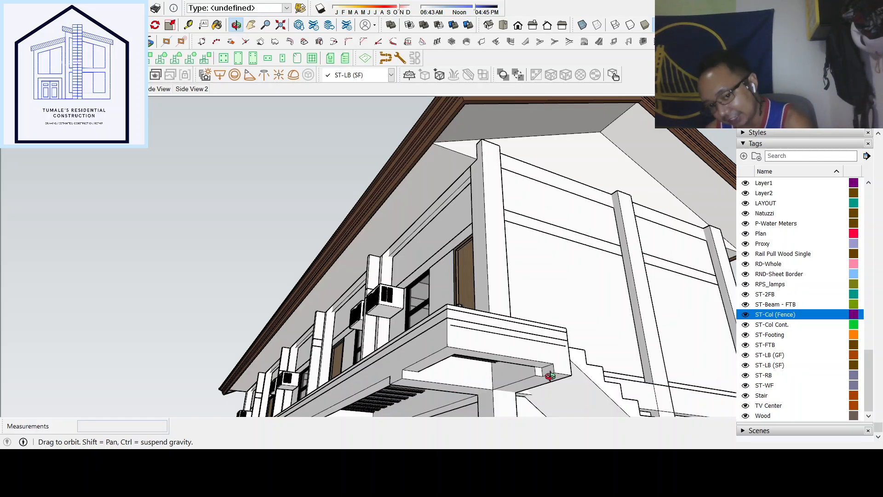
Inspect the opposite long side of the building, with its balconies, door and window openings and adjoining perimeter wall
drag(391, 256, 165, 384)
scroll(363, 278, down, 5)
scroll(451, 324, up, 4)
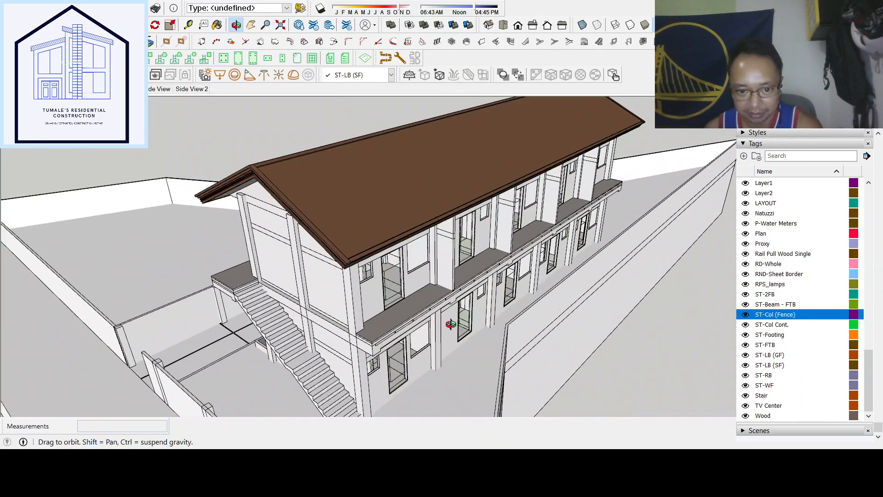
drag(431, 321, 354, 299)
scroll(406, 287, down, 2)
scroll(354, 299, up, 3)
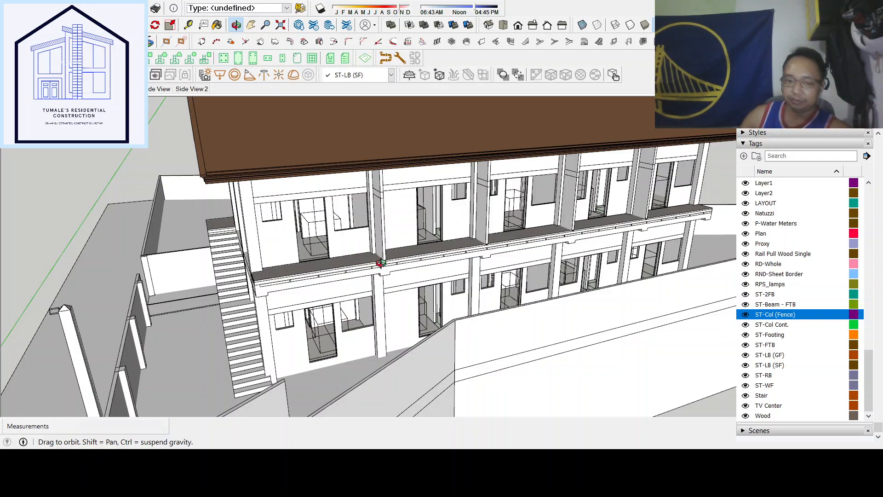
middle_drag(381, 263, 394, 269)
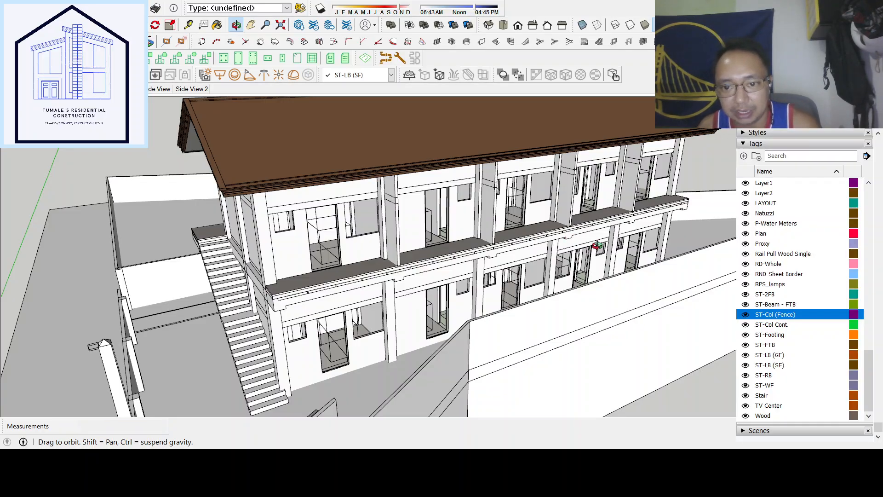
middle_drag(571, 237, 598, 247)
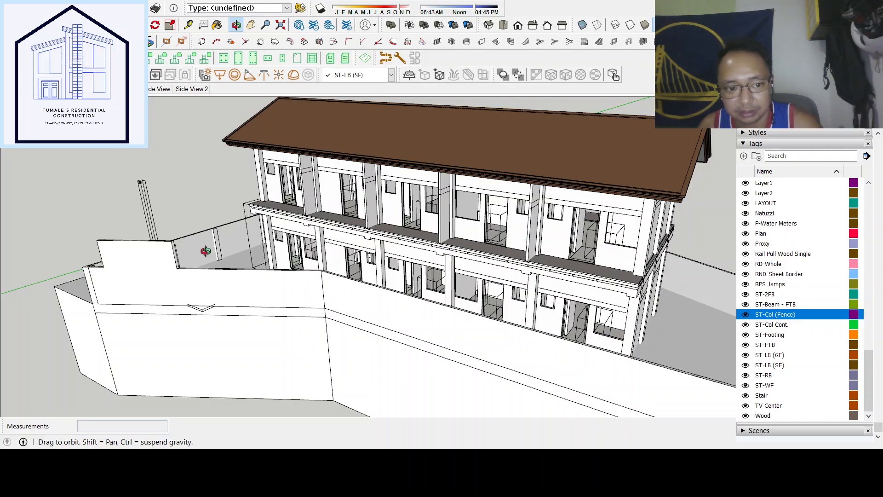
middle_drag(420, 284, 578, 272)
Examine the gable end of the roof and the fascia at its eave corner up close
scroll(578, 271, up, 10)
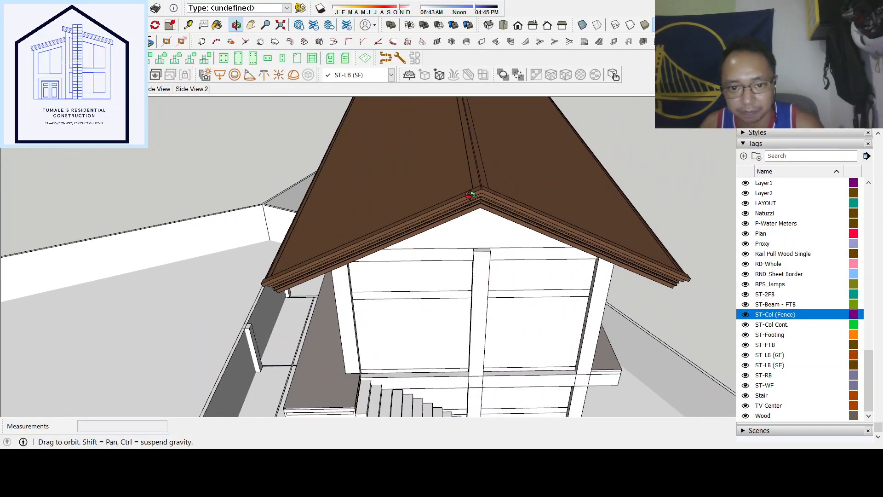
middle_drag(537, 212, 272, 312)
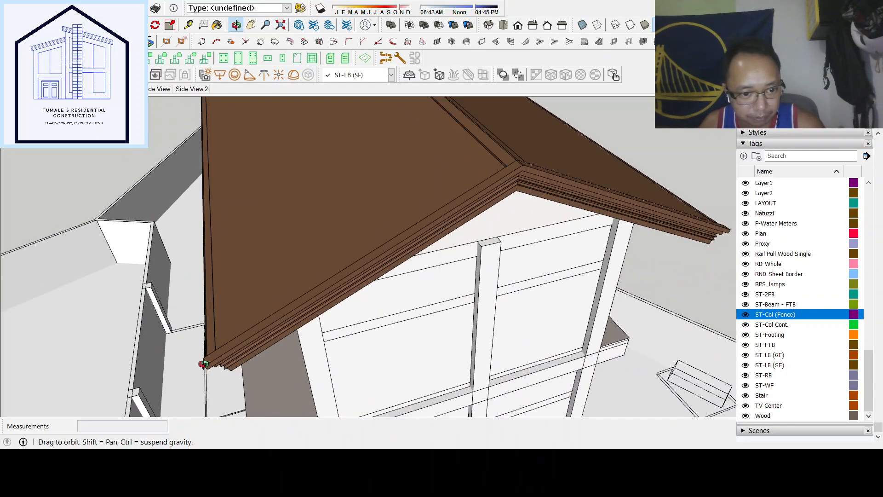
scroll(203, 364, up, 5)
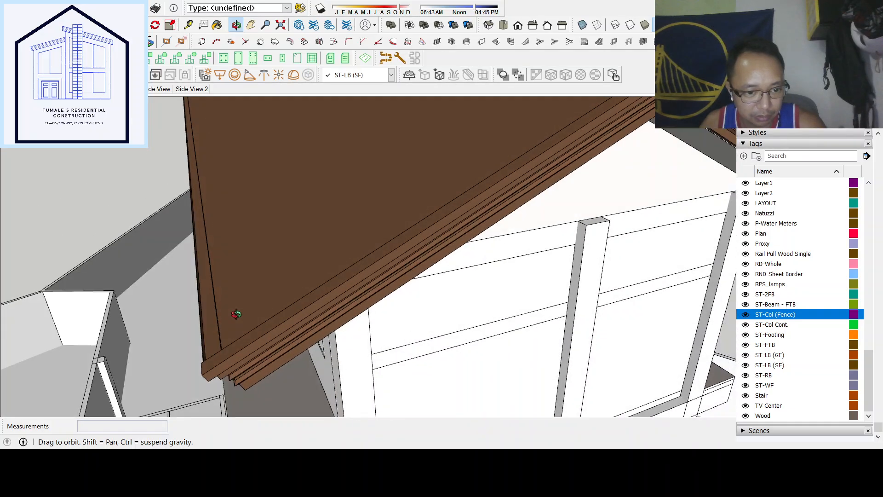
middle_drag(236, 313, 296, 311)
scroll(346, 251, down, 3)
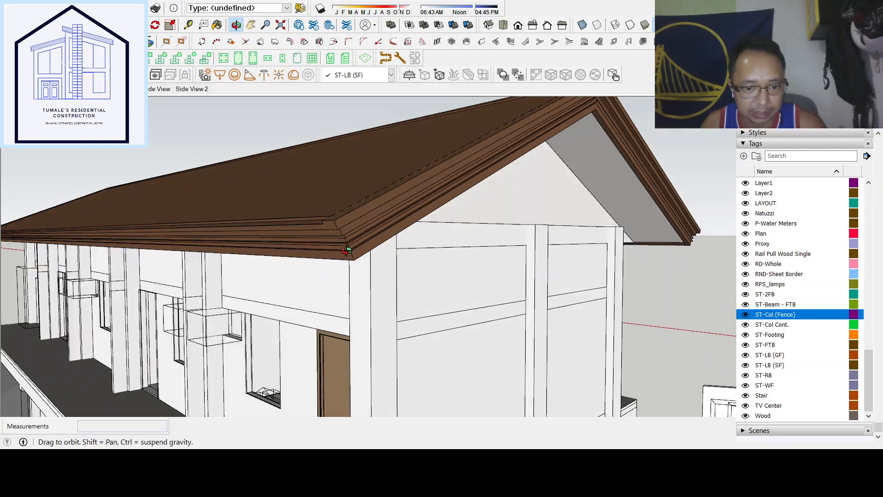
Examine the roof's eave corner, then the meter wall and service post behind the front fence
mouse_move(346, 251)
middle_down()
mouse_move(361, 228)
mouse_move(347, 256)
mouse_move(336, 236)
middle_up()
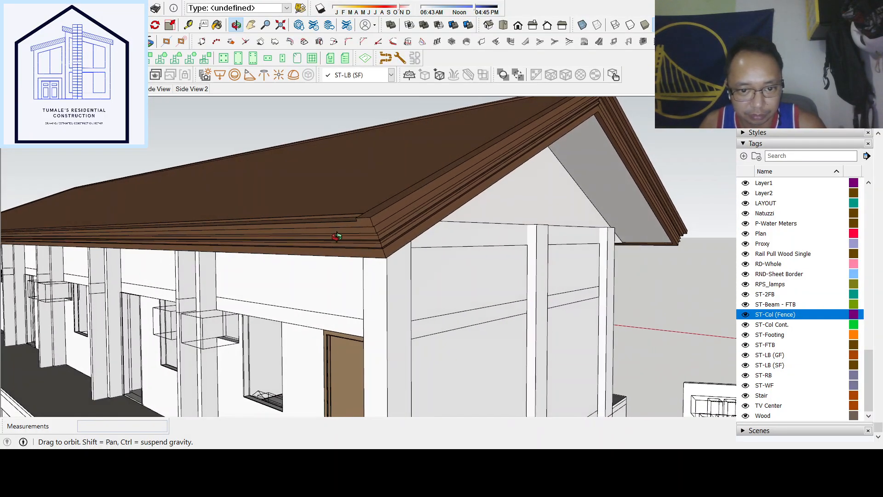
scroll(337, 236, down, 8)
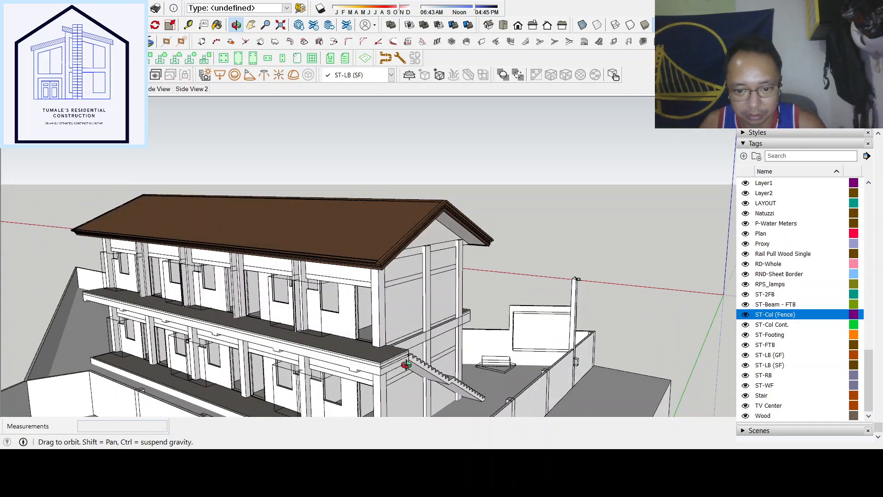
scroll(433, 378, up, 3)
scroll(606, 376, up, 2)
scroll(603, 345, up, 2)
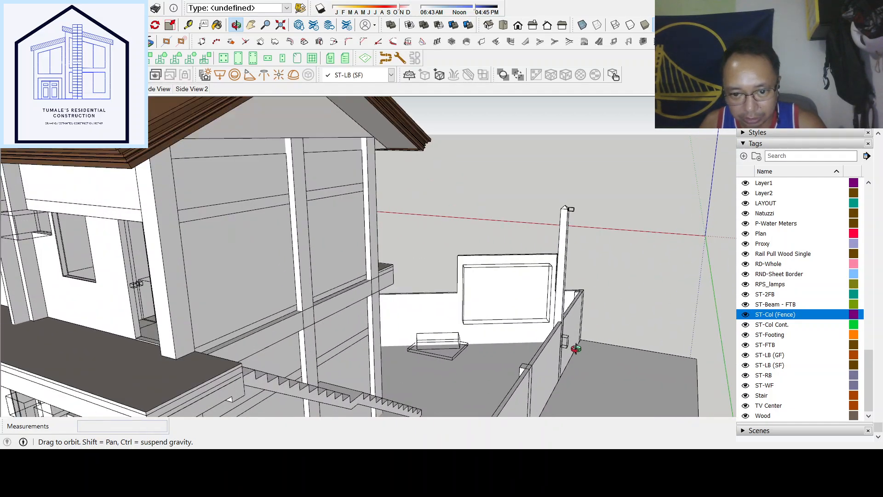
scroll(576, 349, up, 2)
scroll(574, 361, up, 2)
scroll(570, 364, up, 2)
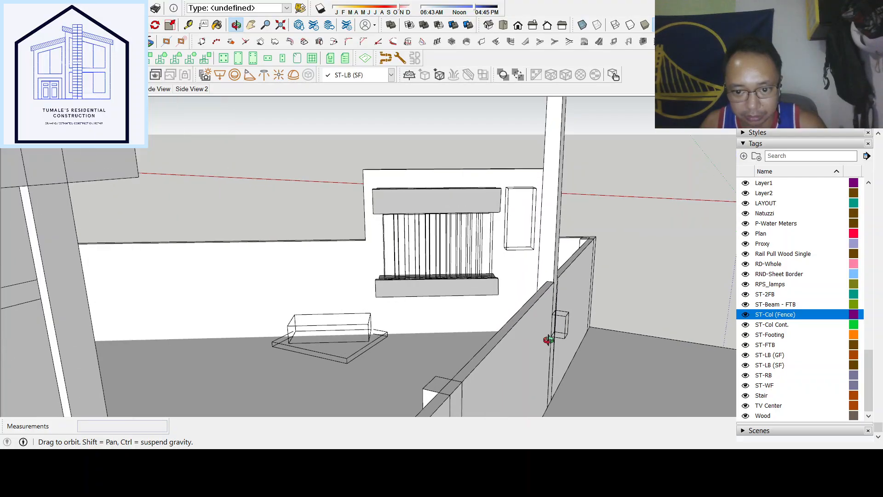
scroll(533, 355, down, 1)
scroll(491, 392, down, 4)
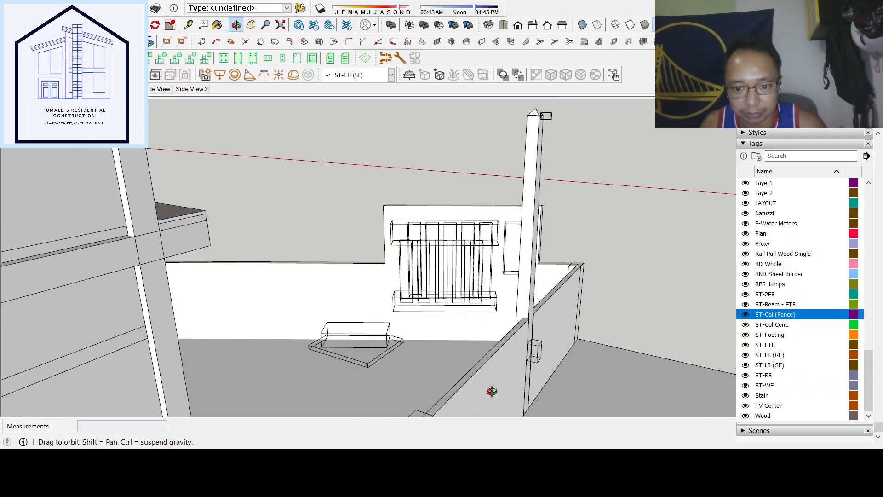
key(space)
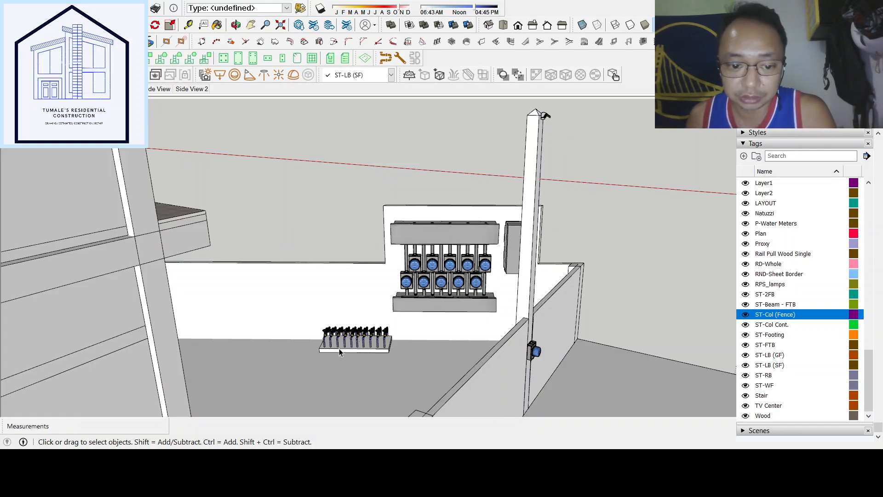
Inspect the ground-level water meter row, the wall-mounted electric meter bank and the box beside it up close
scroll(338, 348, up, 3)
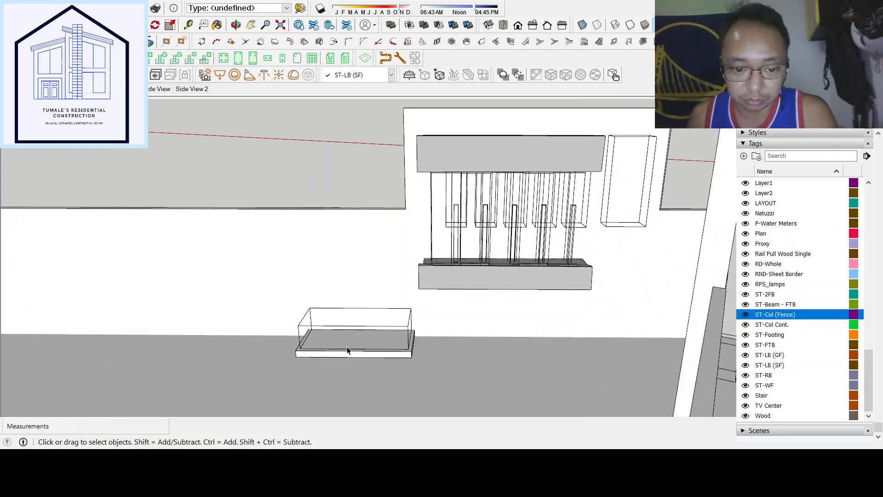
scroll(347, 351, up, 3)
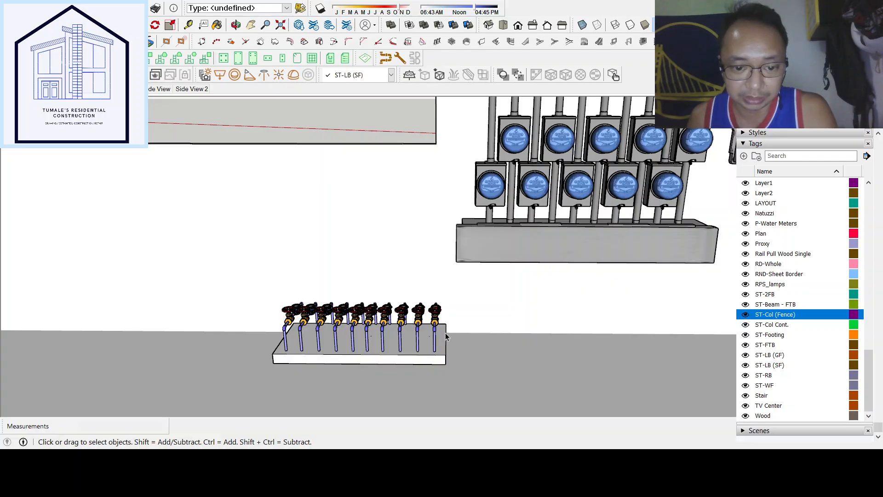
scroll(301, 353, down, 1)
scroll(244, 345, down, 4)
scroll(249, 329, down, 3)
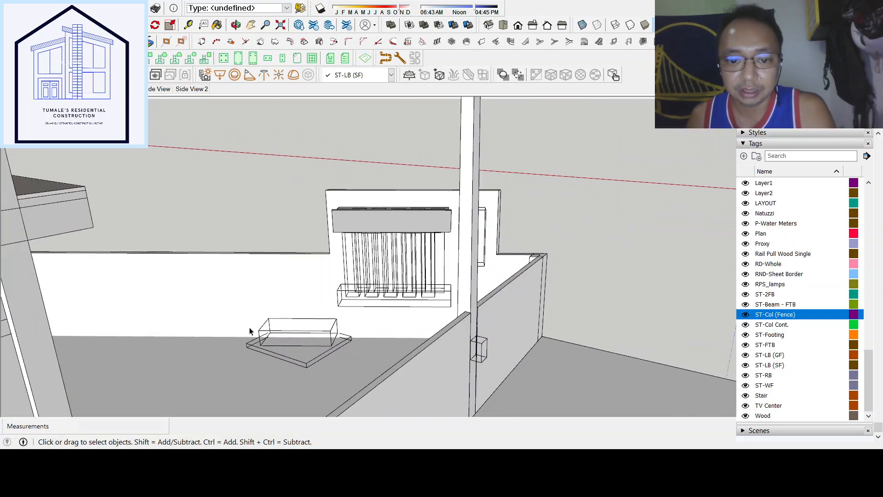
scroll(353, 339, up, 2)
scroll(287, 339, up, 2)
scroll(304, 343, up, 1)
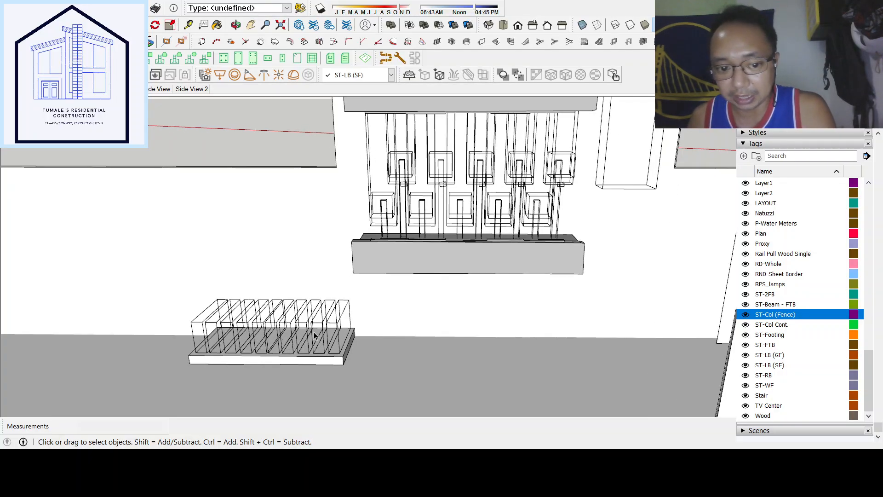
mouse_move(315, 335)
middle_down()
mouse_move(309, 328)
mouse_move(596, 370)
middle_up()
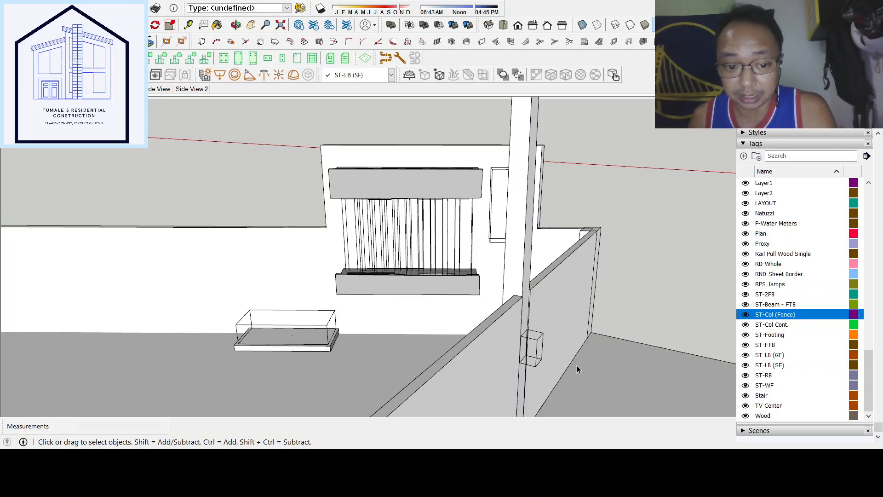
scroll(349, 239, up, 4)
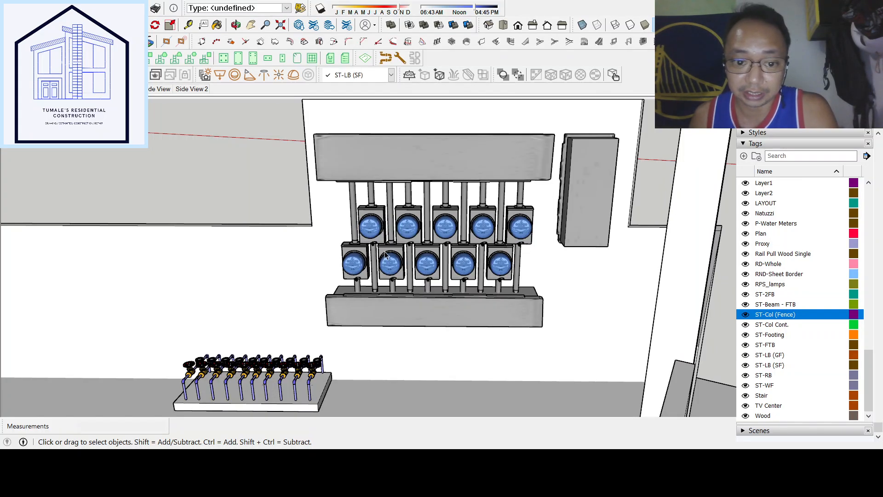
scroll(406, 221, down, 2)
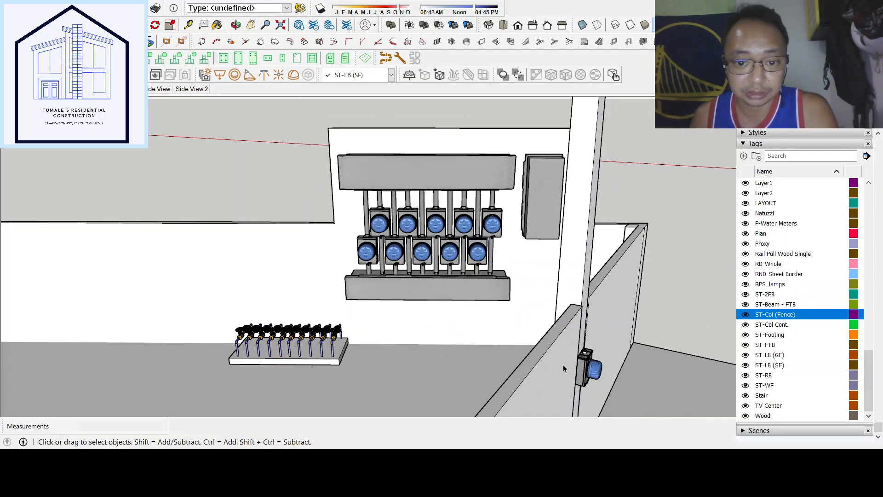
scroll(511, 199, up, 3)
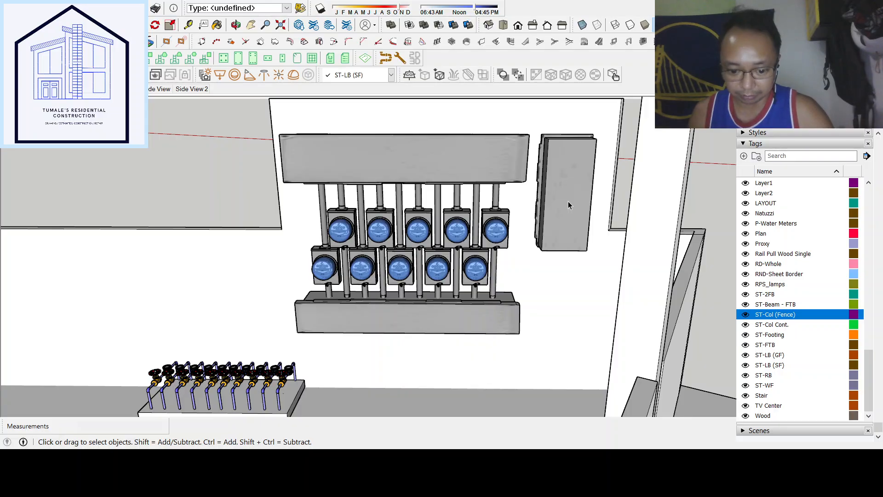
Inspect the building's exterior stair end and the balconies, doors and windows along the adjoining long side
middle_drag(394, 215, 428, 313)
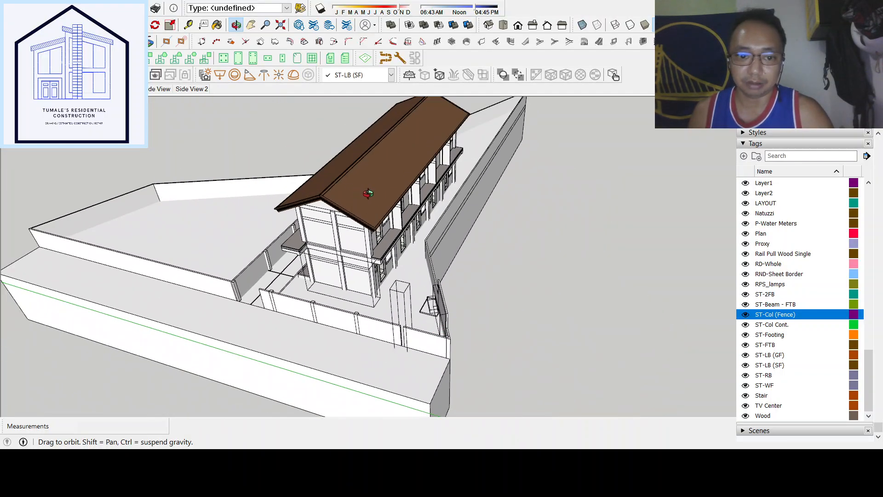
scroll(388, 220, up, 5)
middle_drag(388, 220, 405, 175)
scroll(406, 203, up, 3)
scroll(405, 209, down, 4)
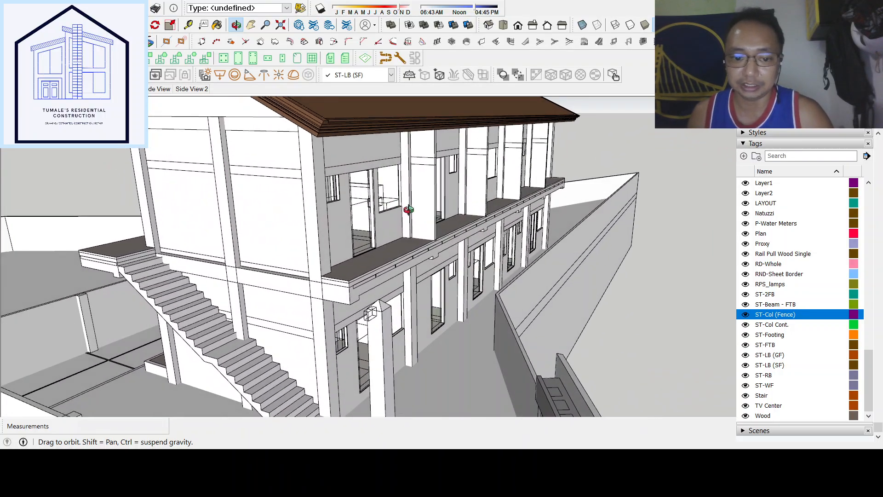
scroll(410, 212, up, 3)
middle_drag(415, 216, 408, 229)
scroll(373, 230, up, 2)
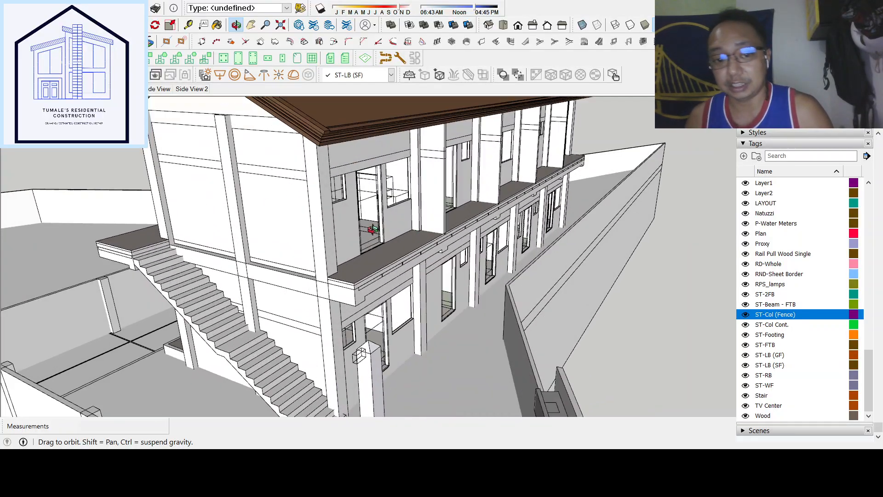
scroll(337, 214, up, 3)
scroll(232, 212, up, 2)
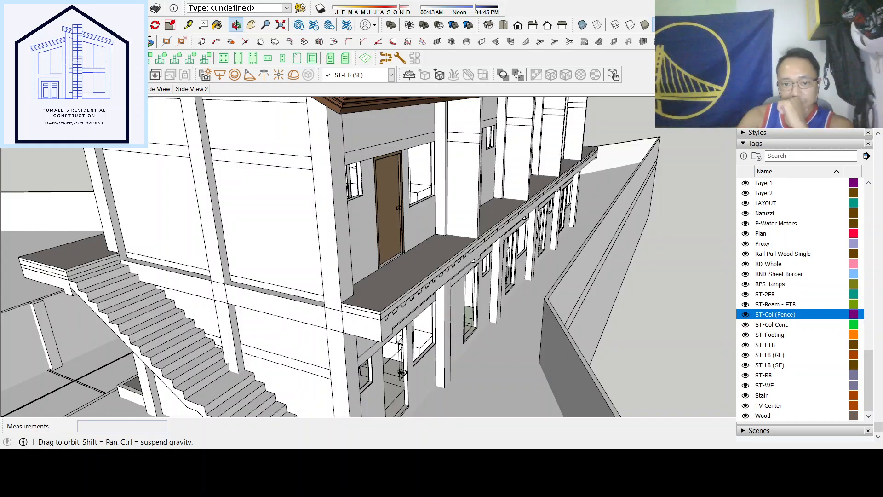
scroll(478, 299, up, 6)
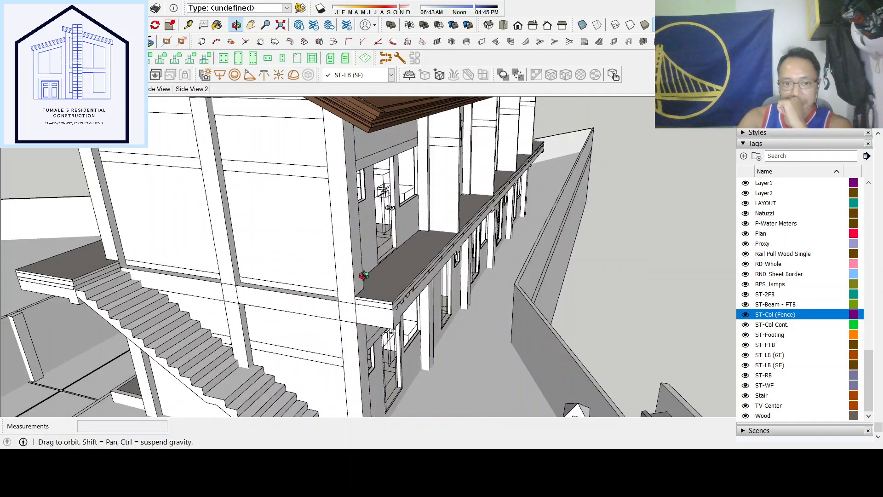
Examine the fenced lot and the building's full gable roof from above
scroll(552, 252, down, 8)
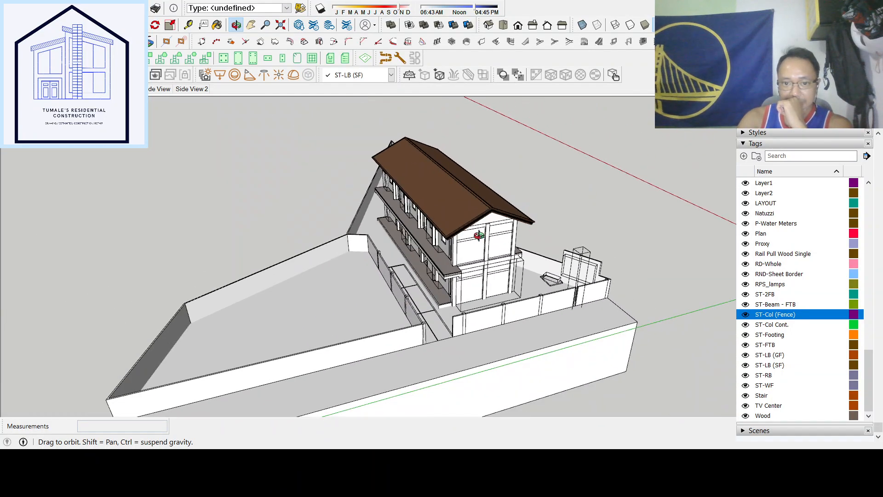
scroll(542, 264, up, 2)
scroll(541, 264, up, 2)
drag(541, 264, 517, 341)
scroll(506, 340, down, 3)
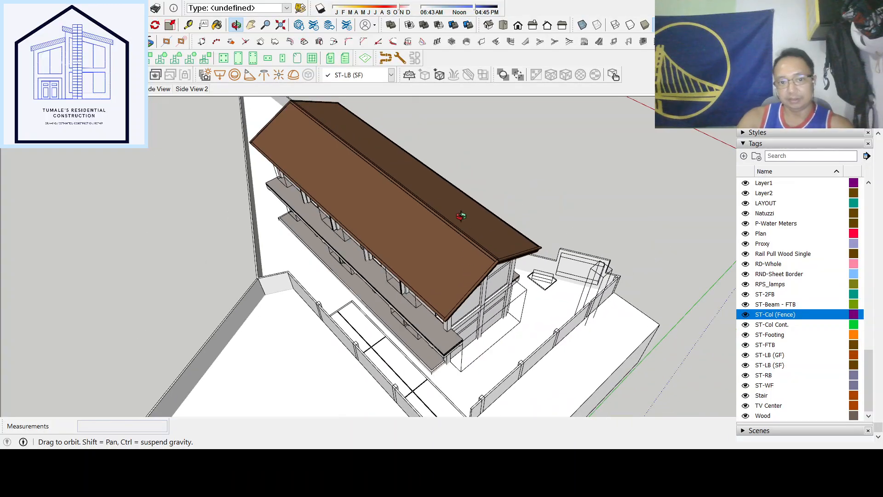
scroll(458, 206, up, 2)
scroll(476, 272, down, 3)
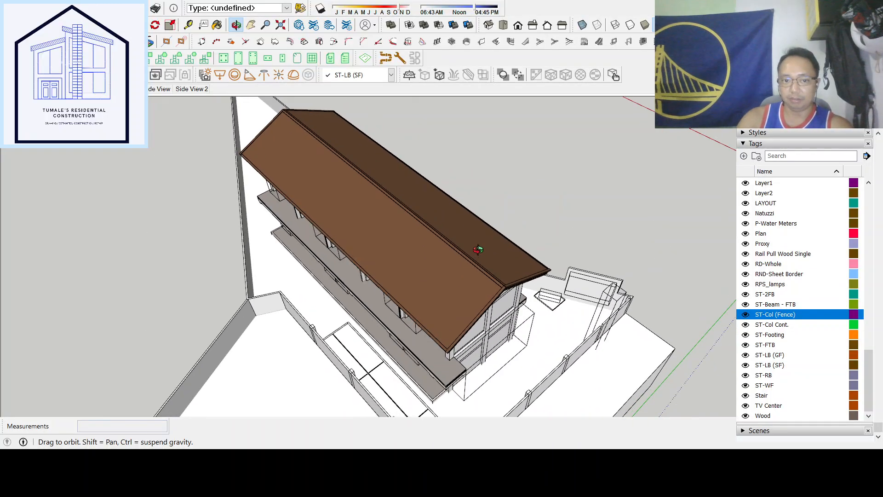
scroll(478, 283, down, 2)
Hide the roof by turning off the visibility of the AR-Roof tag
key(space)
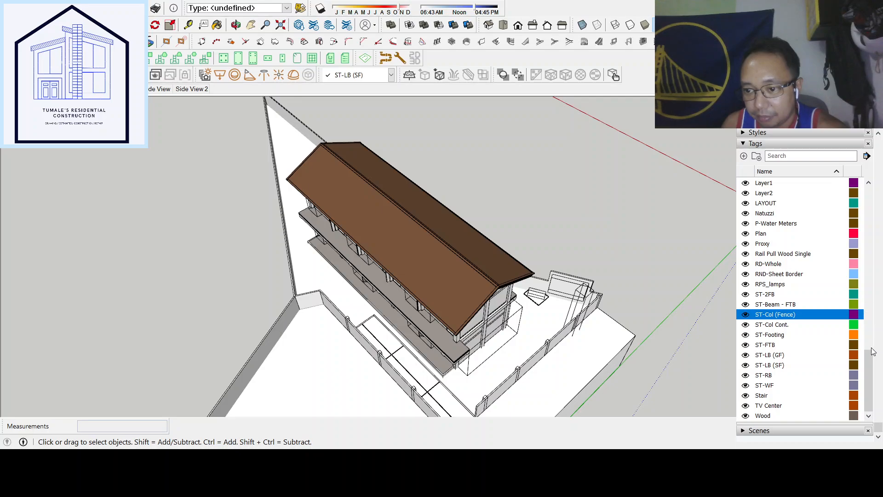
drag(871, 362, 868, 308)
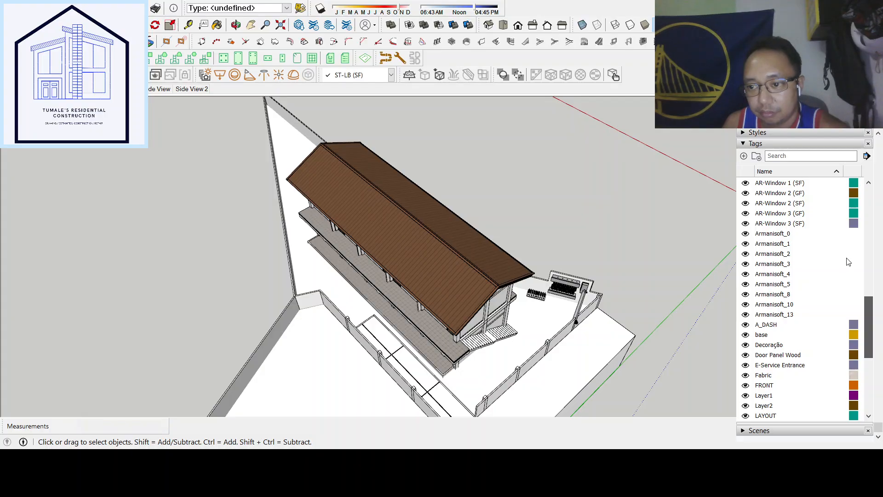
scroll(849, 261, up, 7)
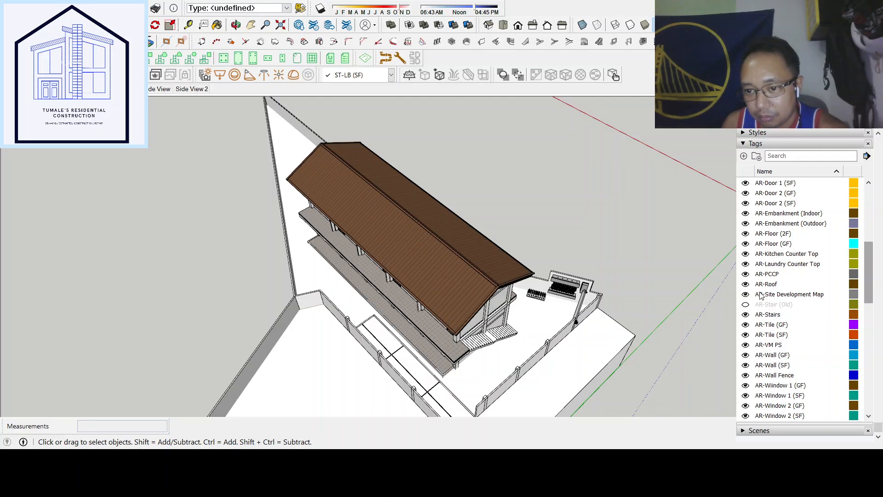
click(746, 285)
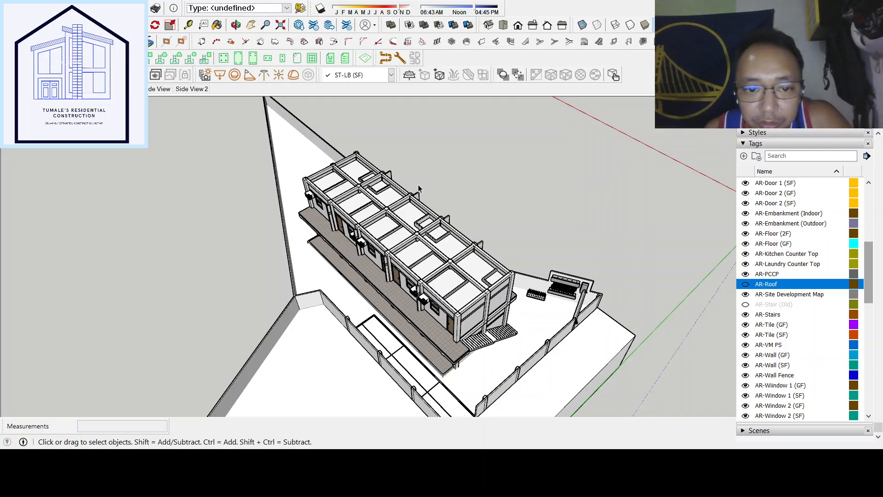
Examine the grid of roof beams and the second-floor wall tops from above on both sides
scroll(450, 277, up, 5)
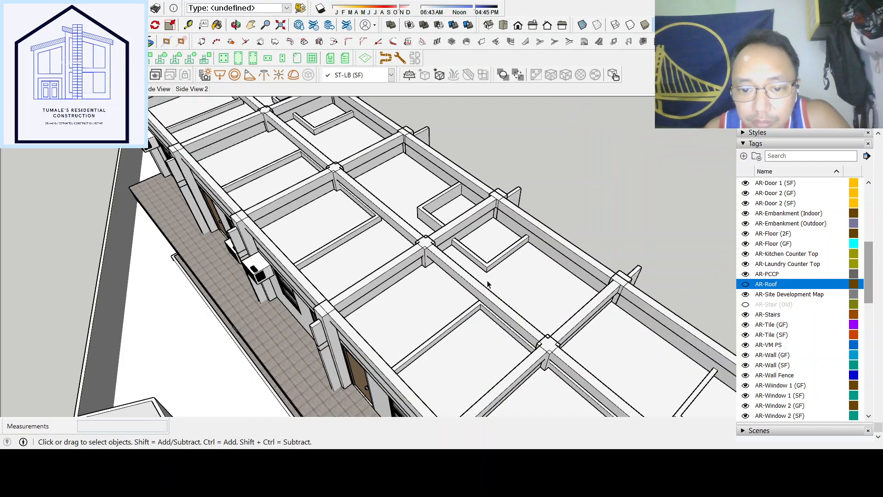
scroll(410, 233, up, 2)
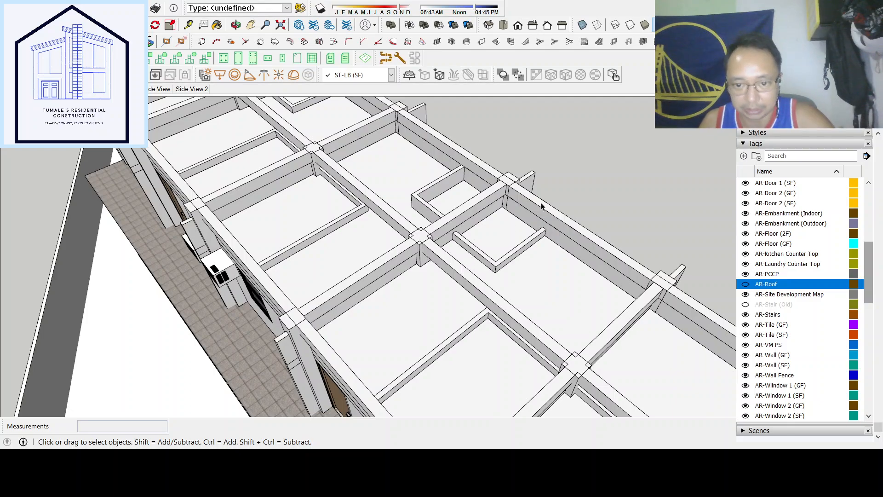
middle_drag(560, 189, 468, 208)
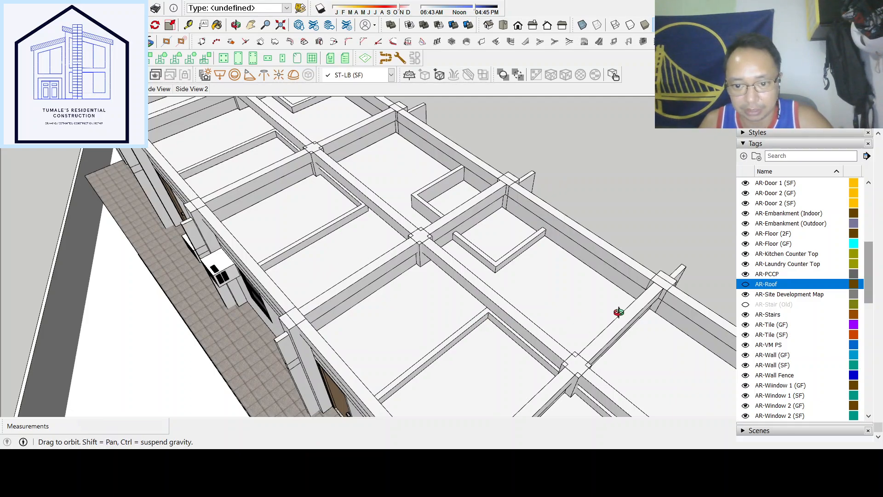
drag(372, 270, 268, 232)
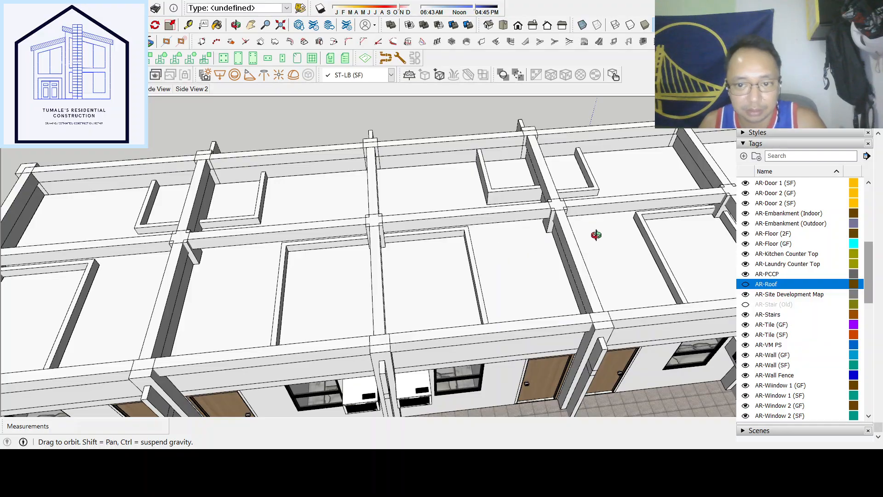
middle_drag(594, 233, 668, 278)
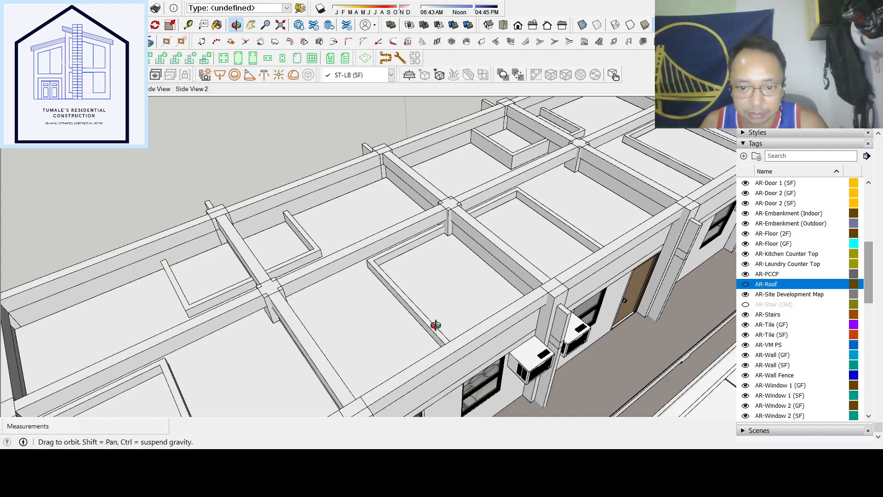
drag(401, 284, 573, 259)
drag(576, 329, 575, 330)
Hide the roof beams by turning off the visibility of the ST-RB tag
key(space)
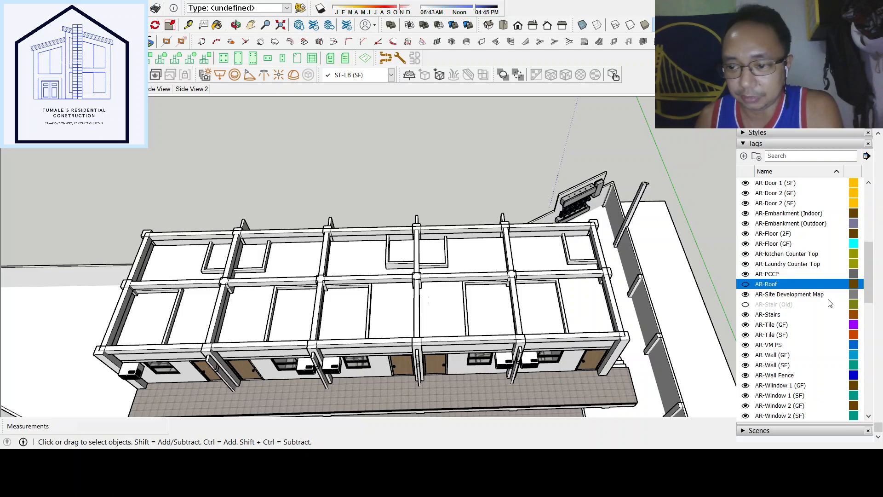
scroll(837, 306, down, 15)
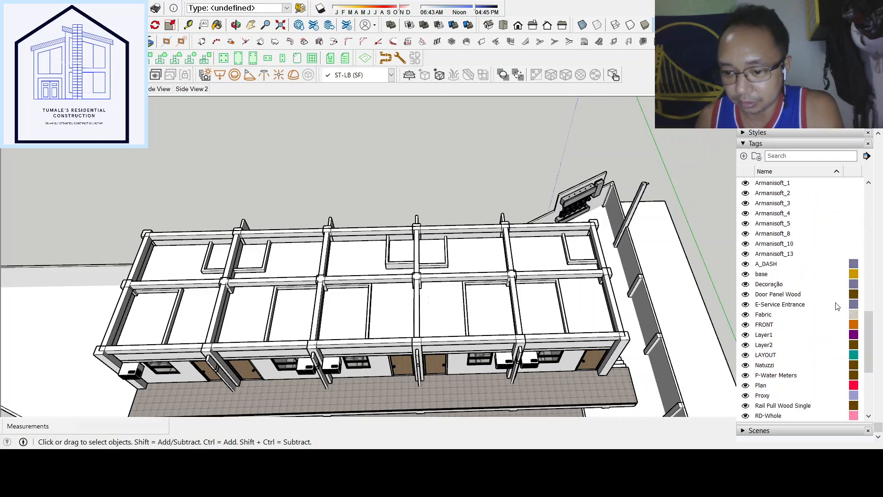
scroll(836, 319, down, 1)
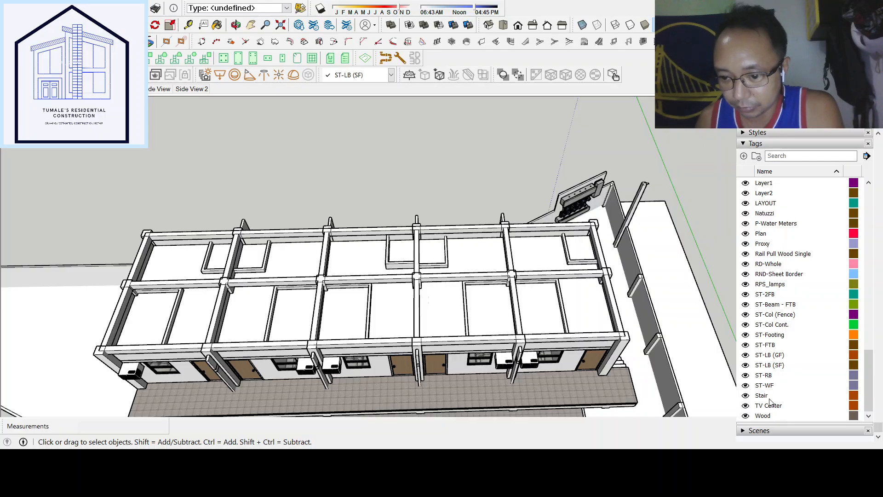
click(746, 377)
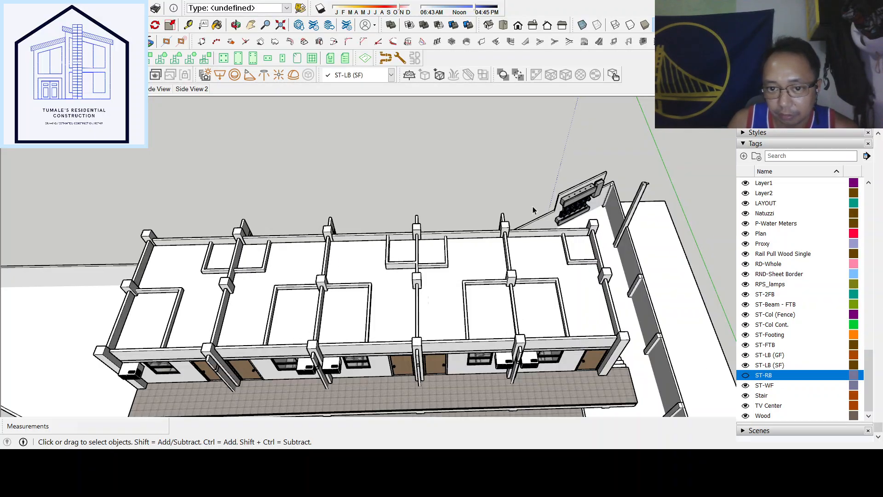
Hide the second-floor ceiling by turning off the visibility of the AR-Ceiling (SF) tag
scroll(788, 320, up, 15)
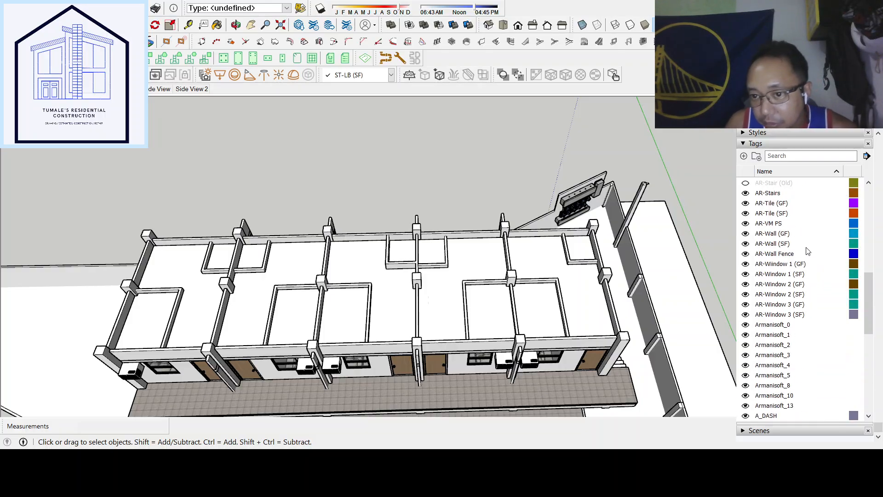
scroll(788, 268, up, 1)
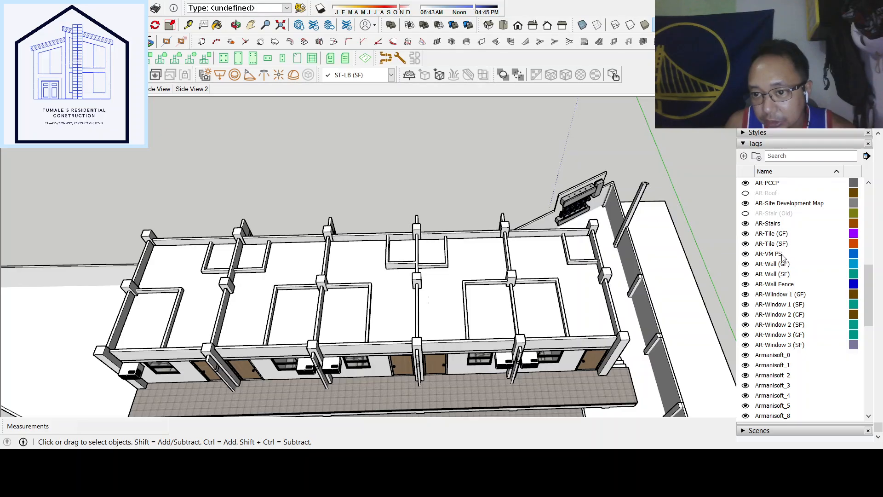
scroll(782, 256, up, 6)
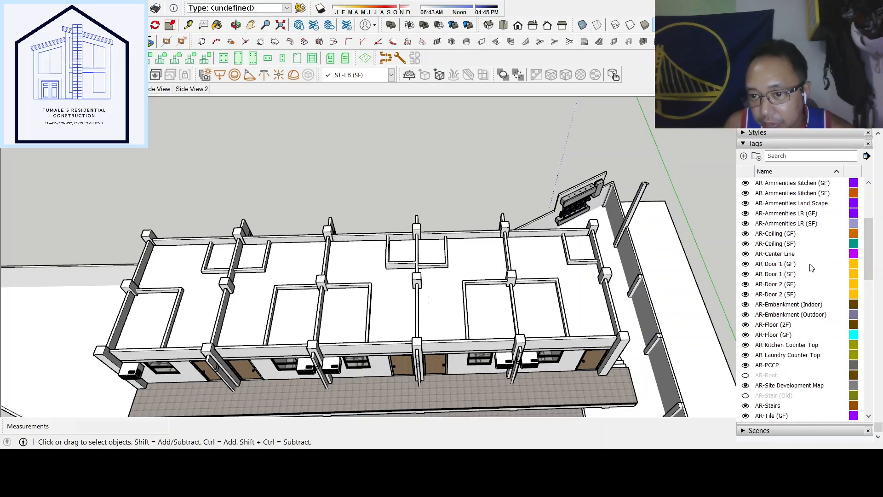
click(746, 244)
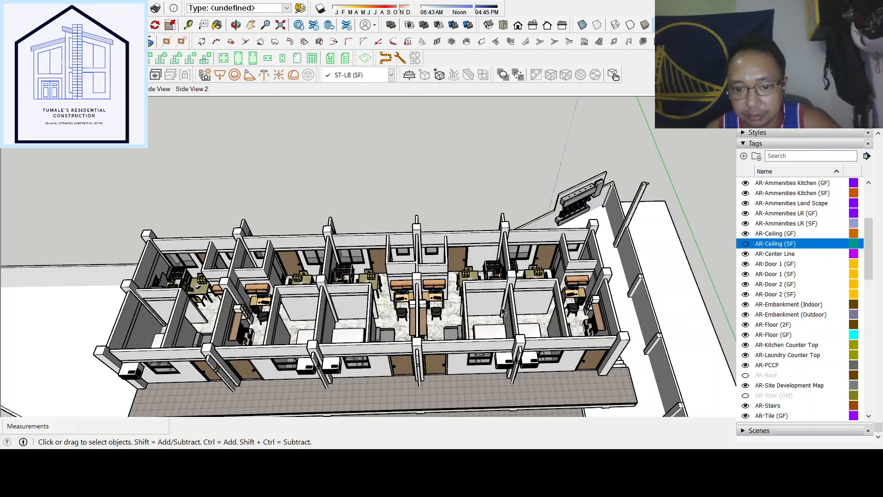
Examine the room layout and furniture of all the second-floor units from above
scroll(504, 312, up, 2)
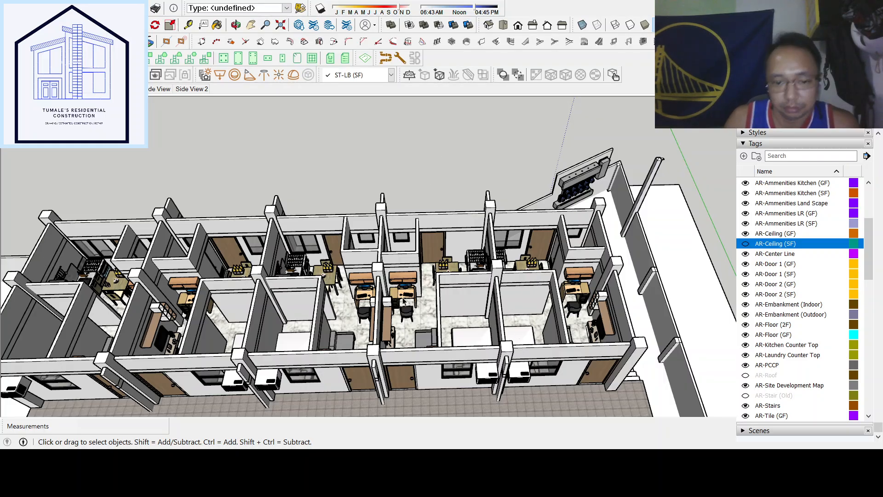
scroll(440, 321, up, 1)
middle_drag(440, 321, 461, 267)
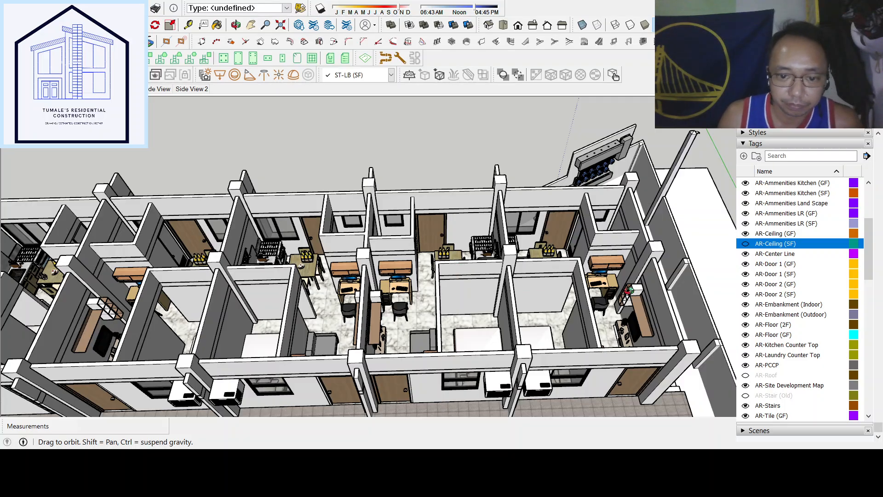
middle_drag(666, 310, 645, 322)
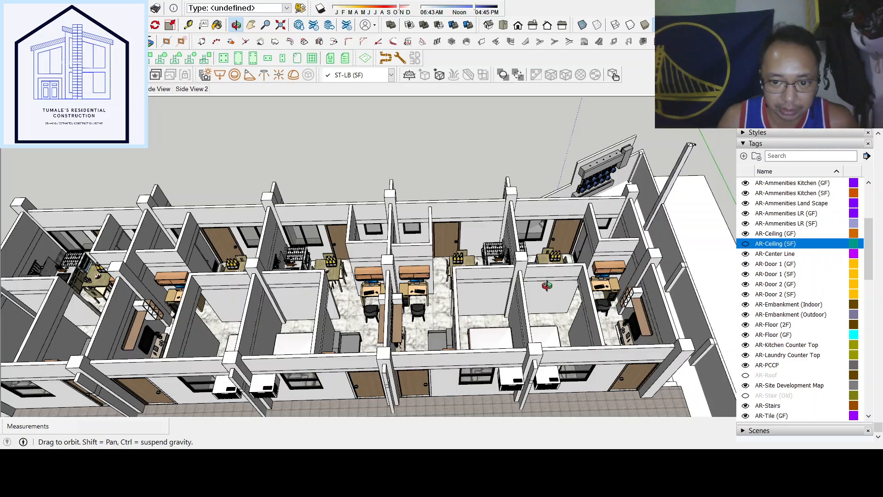
scroll(547, 286, down, 1)
scroll(472, 293, down, 1)
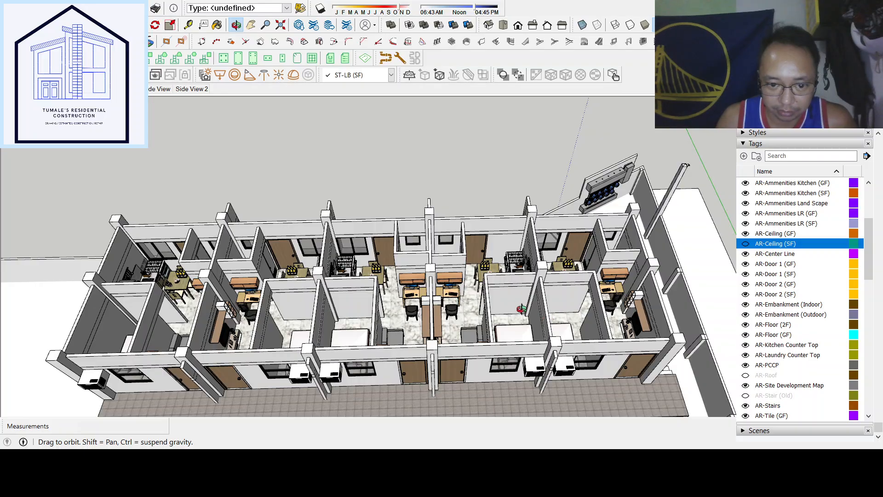
drag(523, 331, 504, 329)
drag(415, 383, 624, 339)
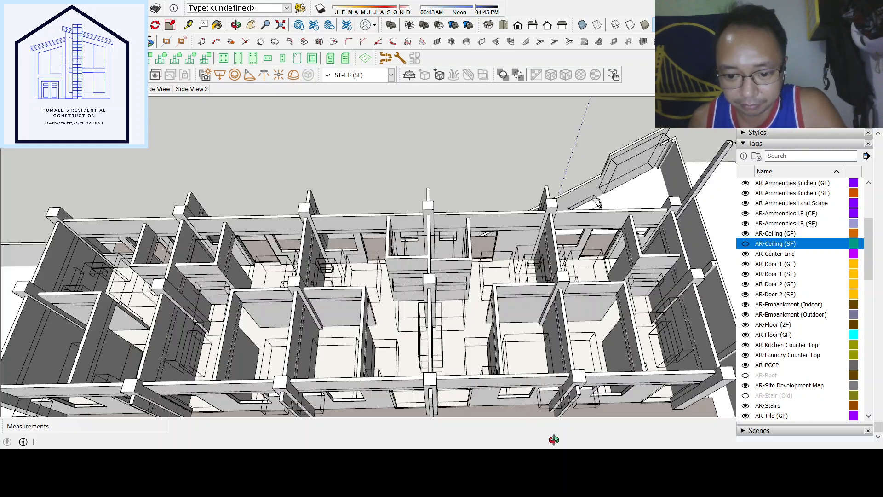
key(space)
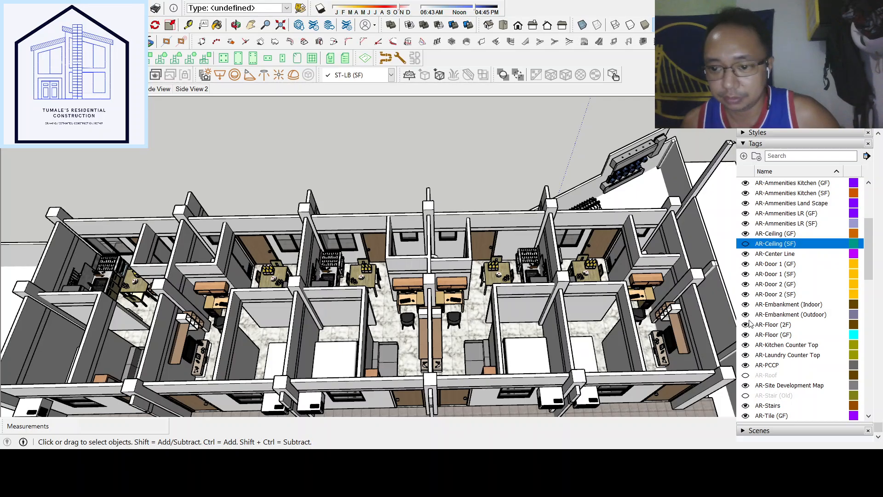
Look through the architectural and structural tags, from the AR entries to the ST entries and back
scroll(764, 293, down, 1)
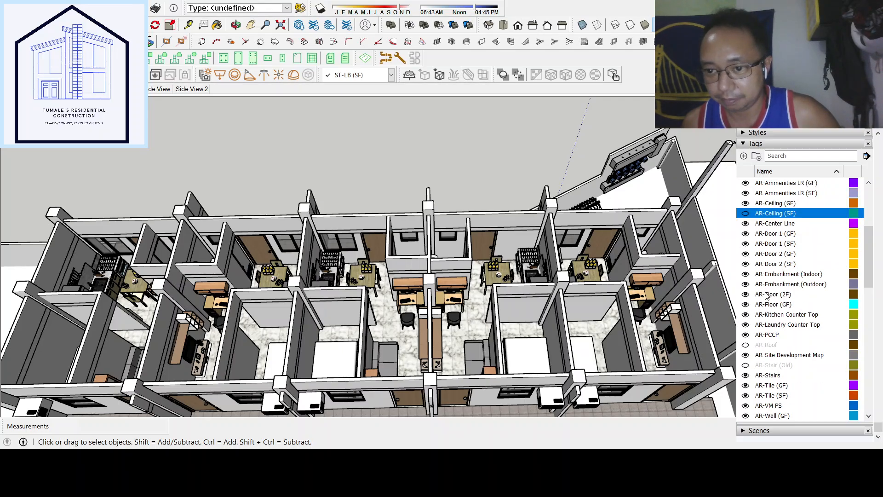
scroll(766, 296, down, 3)
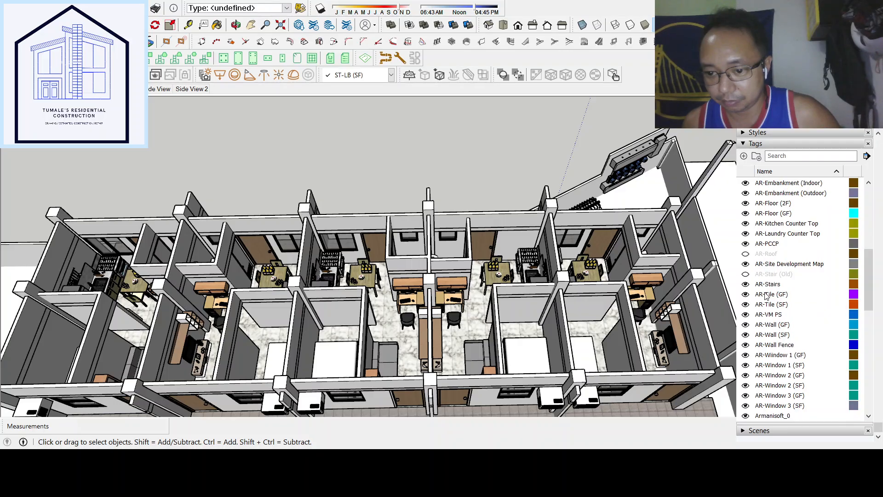
scroll(766, 297, down, 7)
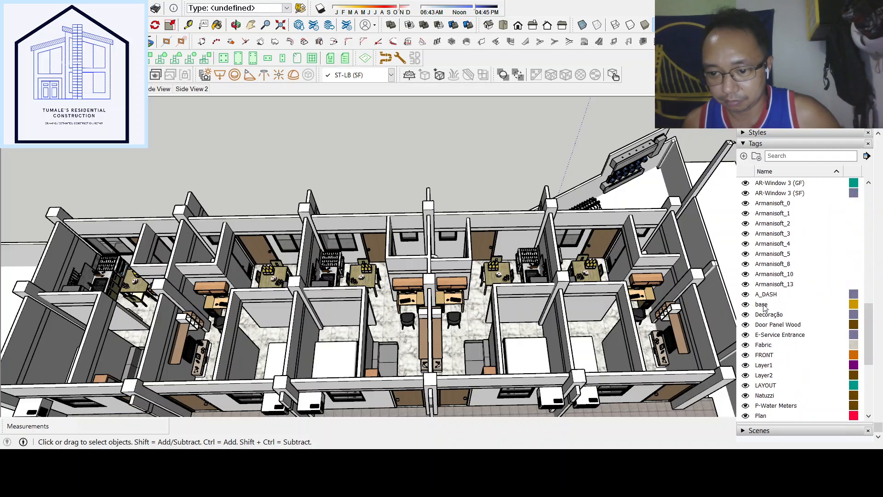
scroll(763, 308, down, 6)
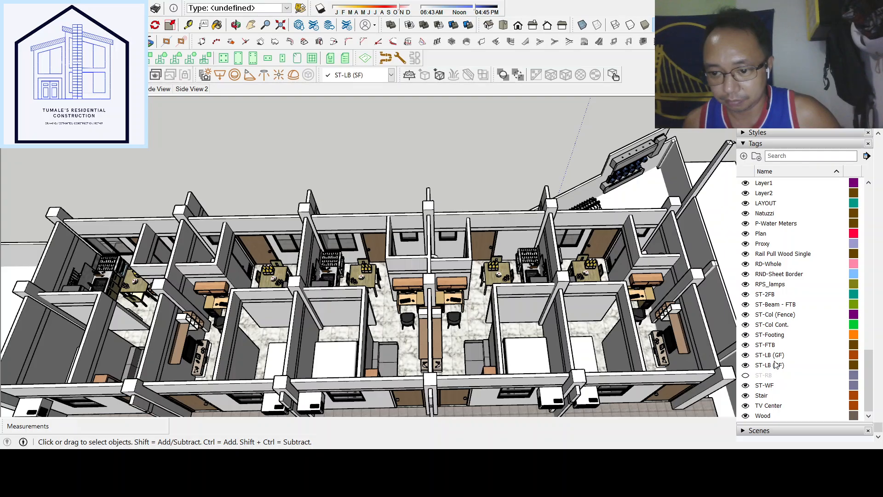
scroll(776, 364, up, 2)
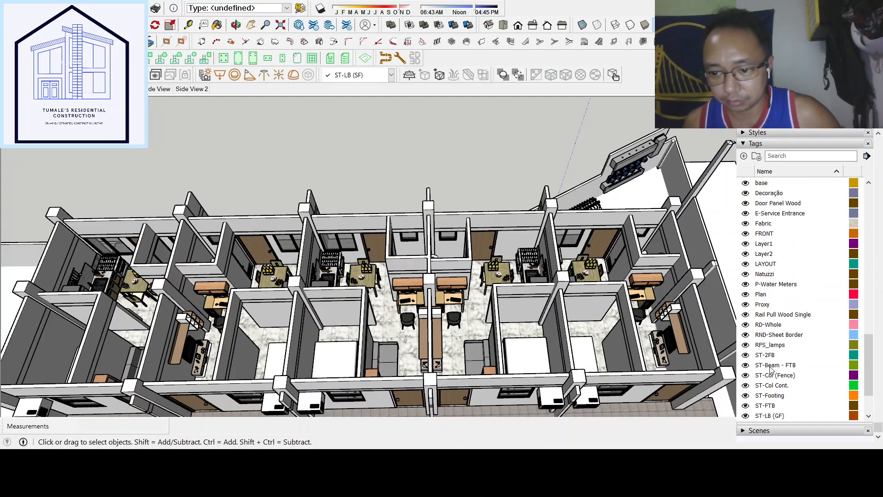
scroll(772, 369, down, 2)
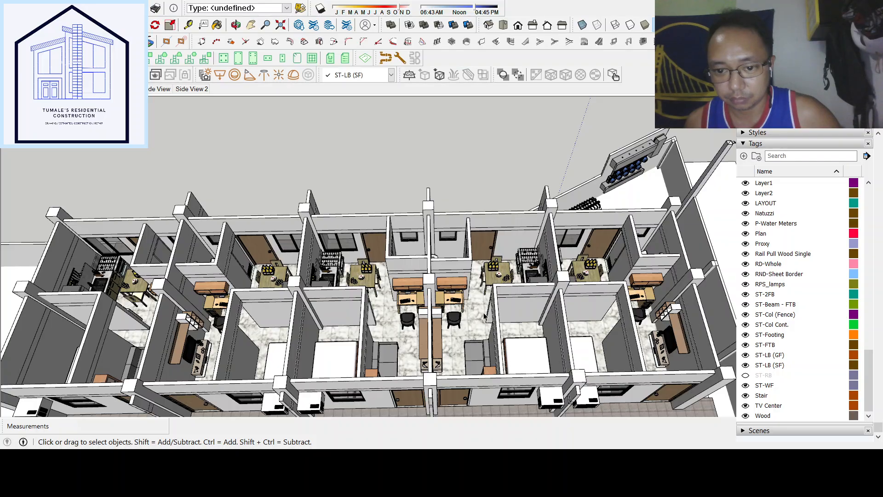
scroll(760, 305, up, 6)
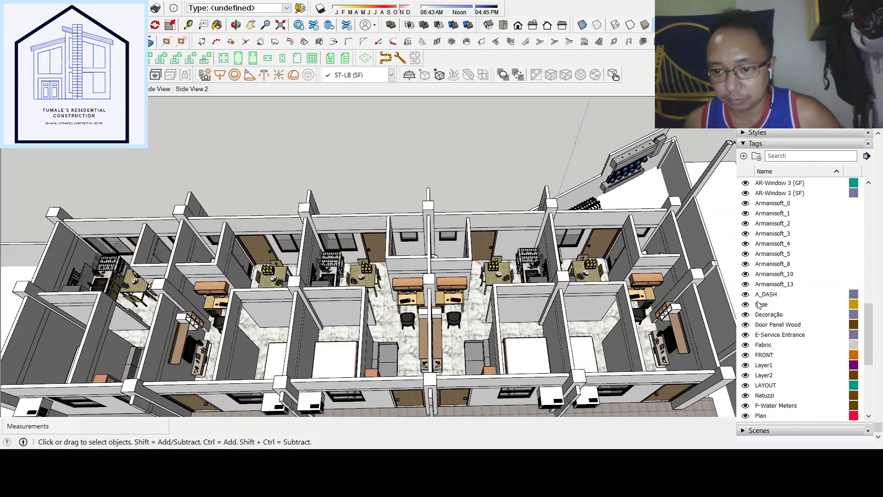
scroll(759, 305, up, 9)
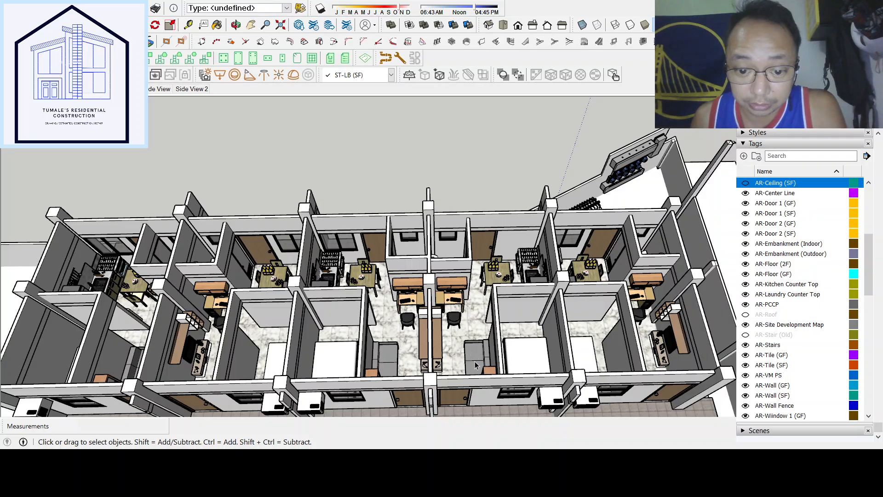
Examine the second-floor units more closely from above, ending on the end unit beside the exterior stairs
scroll(468, 365, up, 3)
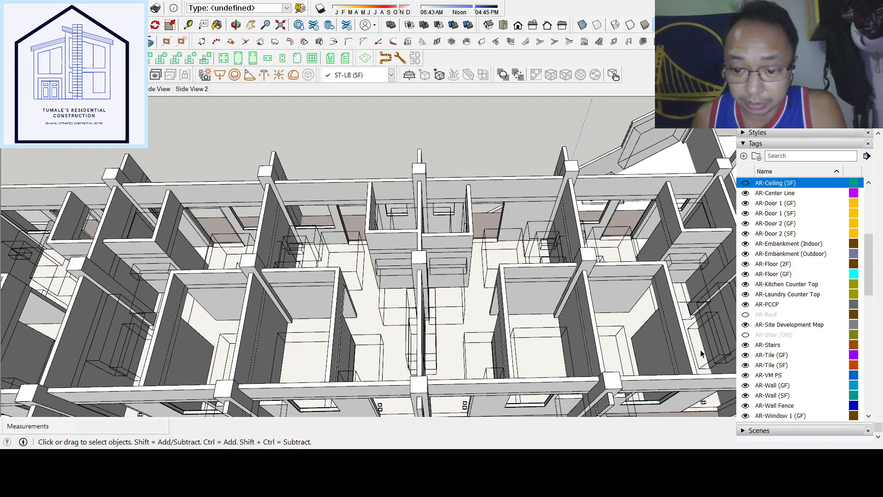
scroll(502, 350, up, 6)
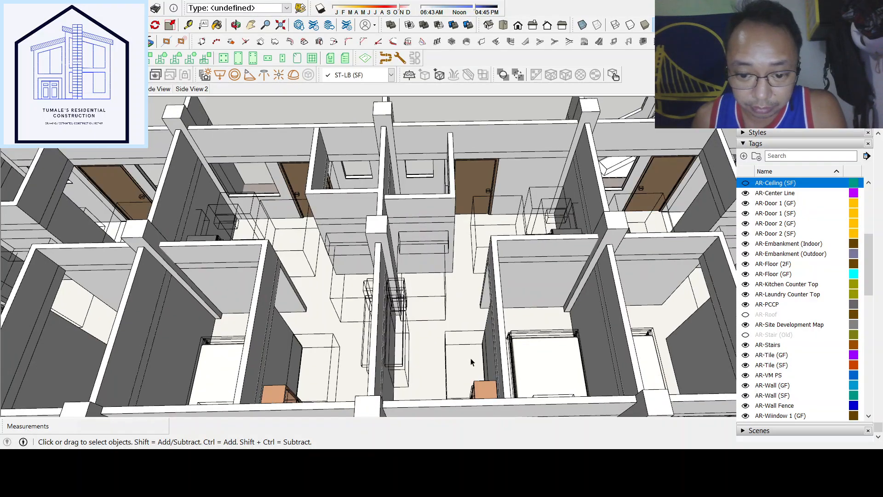
scroll(474, 350, down, 3)
middle_drag(474, 345, 519, 386)
scroll(502, 372, down, 3)
scroll(312, 284, down, 3)
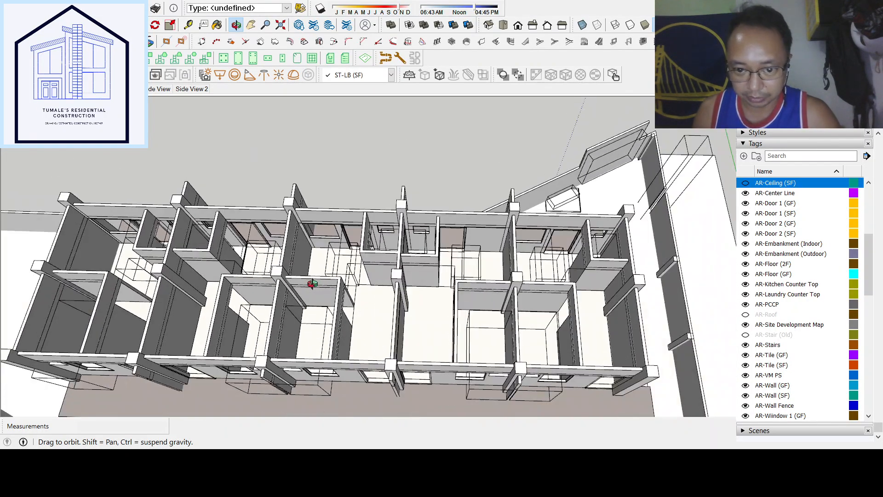
scroll(661, 308, up, 8)
scroll(414, 207, down, 3)
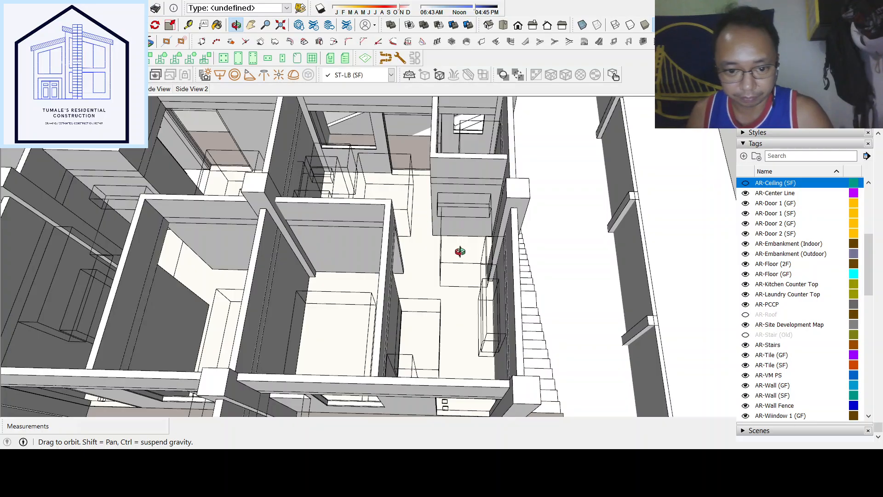
scroll(460, 281, up, 2)
scroll(445, 272, up, 2)
key(space)
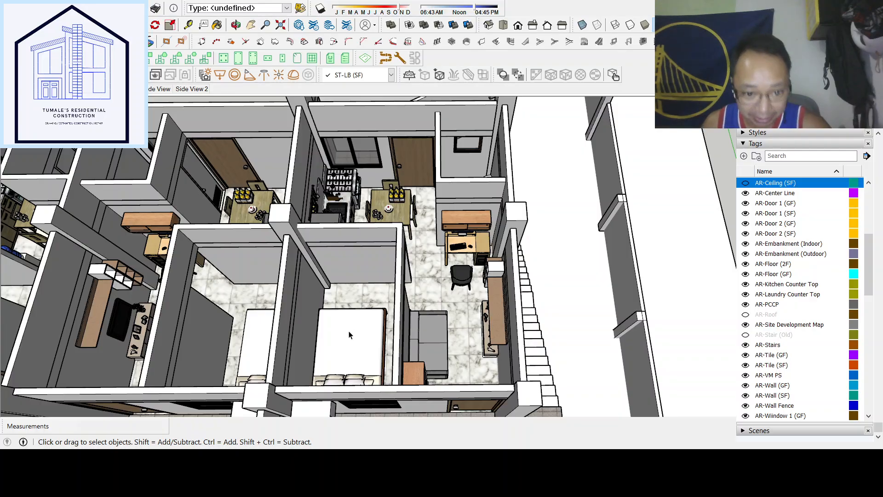
Examine the end unit's living area with its sofa, TV console and work desk, plus its kitchen and dining area
key(o)
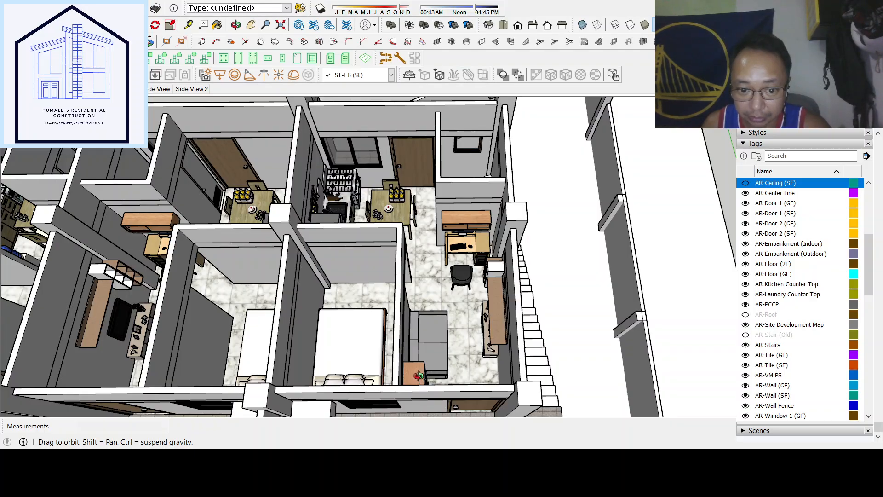
scroll(444, 350, up, 1)
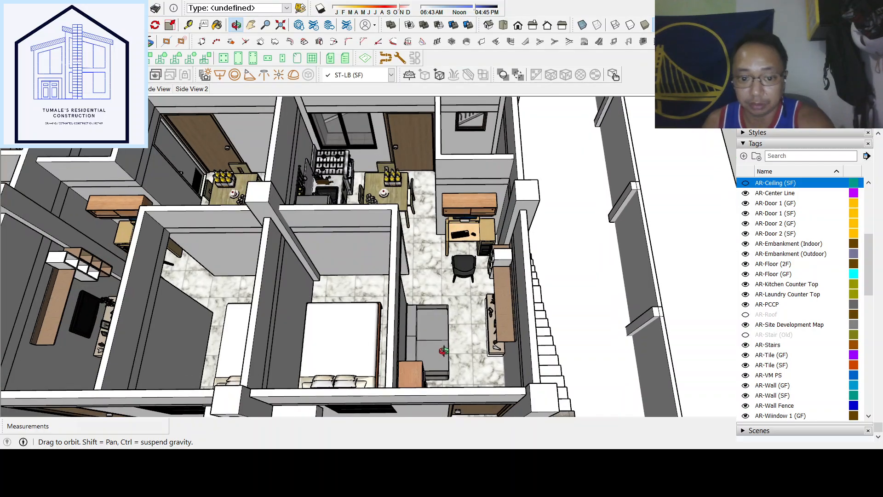
scroll(444, 350, up, 2)
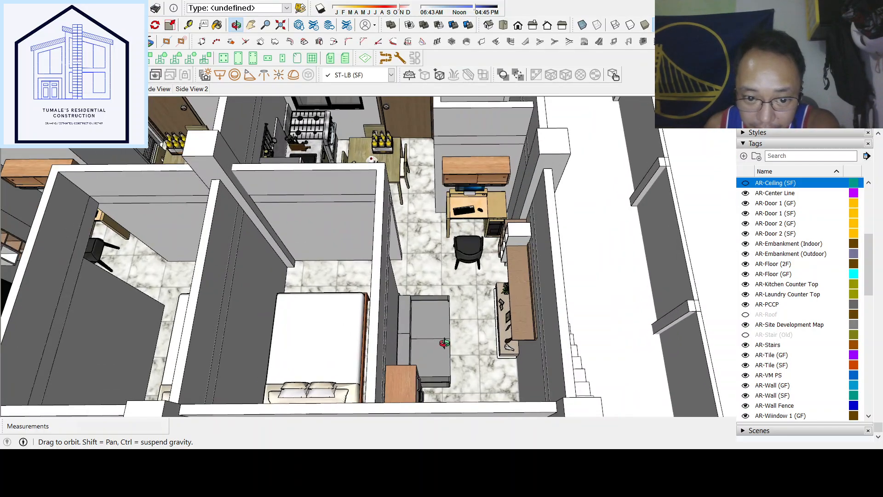
scroll(444, 342, up, 3)
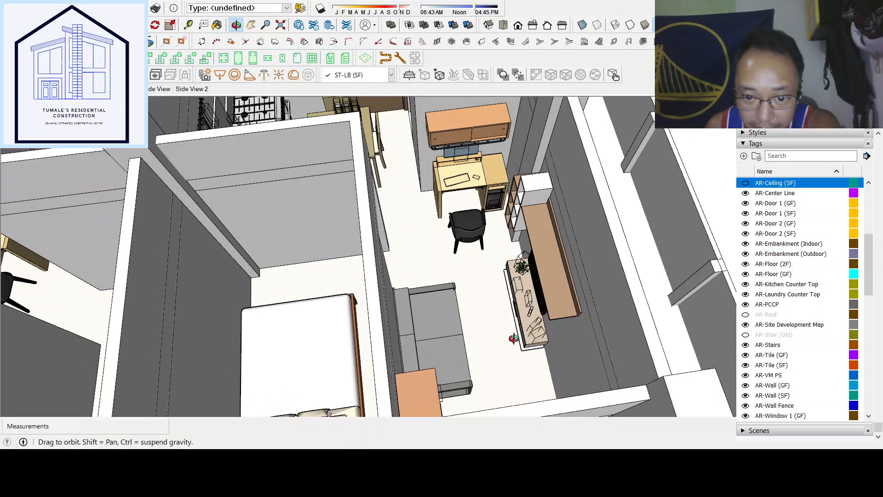
drag(514, 339, 456, 372)
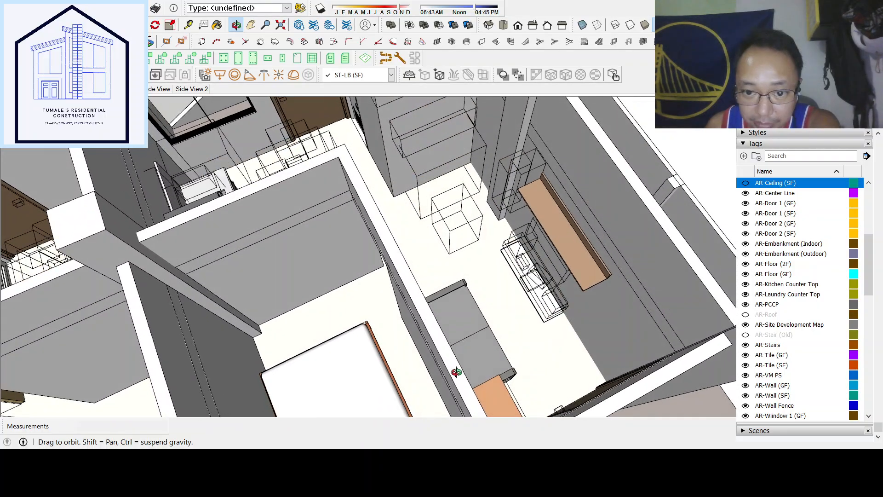
scroll(457, 372, down, 2)
scroll(533, 241, up, 1)
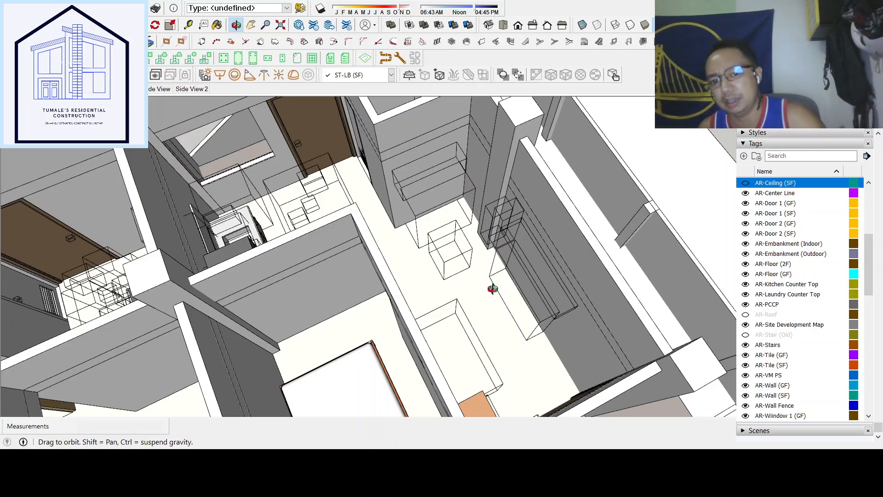
key(space)
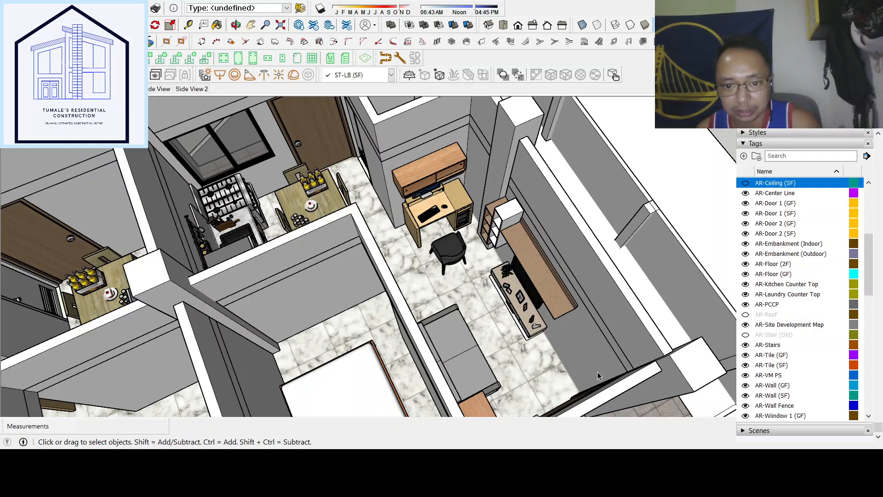
mouse_move(562, 327)
middle_down()
mouse_move(566, 349)
mouse_move(387, 252)
mouse_move(384, 276)
mouse_move(360, 306)
mouse_move(321, 321)
mouse_move(377, 365)
mouse_move(420, 247)
middle_up()
mouse_move(357, 247)
middle_down()
mouse_move(361, 282)
mouse_move(407, 320)
mouse_move(389, 278)
mouse_move(363, 278)
mouse_move(402, 366)
mouse_move(321, 217)
mouse_move(218, 140)
mouse_move(405, 355)
mouse_move(331, 264)
mouse_move(338, 204)
mouse_move(358, 166)
mouse_move(365, 222)
middle_up()
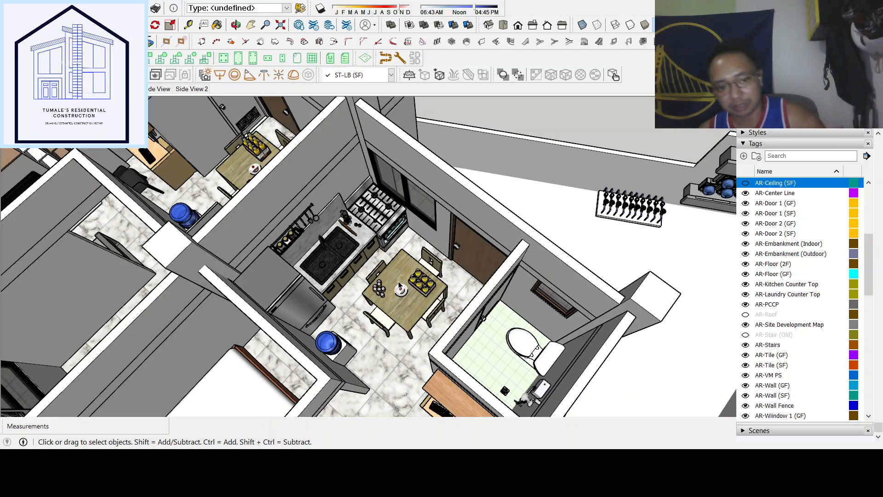
Examine the end unit's bathroom up close, including the toilet, lavatory, floor drain and window
middle_drag(421, 287, 557, 307)
drag(434, 323, 510, 258)
scroll(510, 257, up, 10)
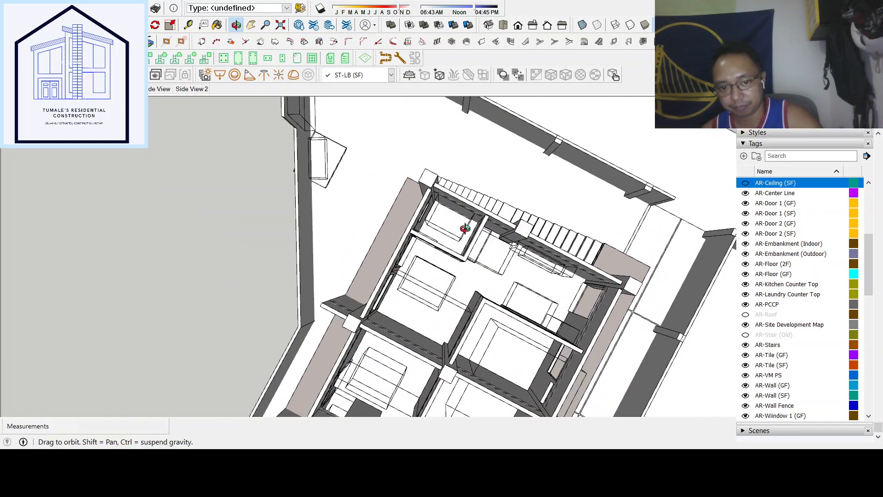
drag(529, 229, 483, 240)
scroll(483, 241, up, 5)
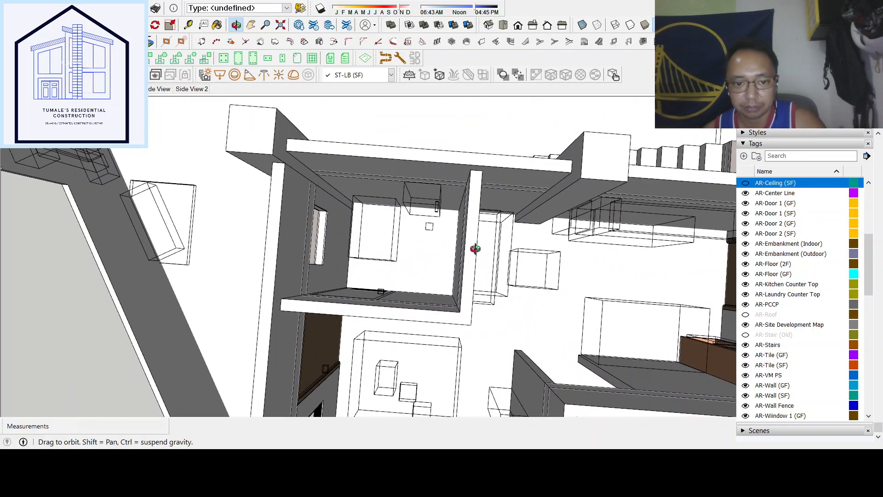
key(space)
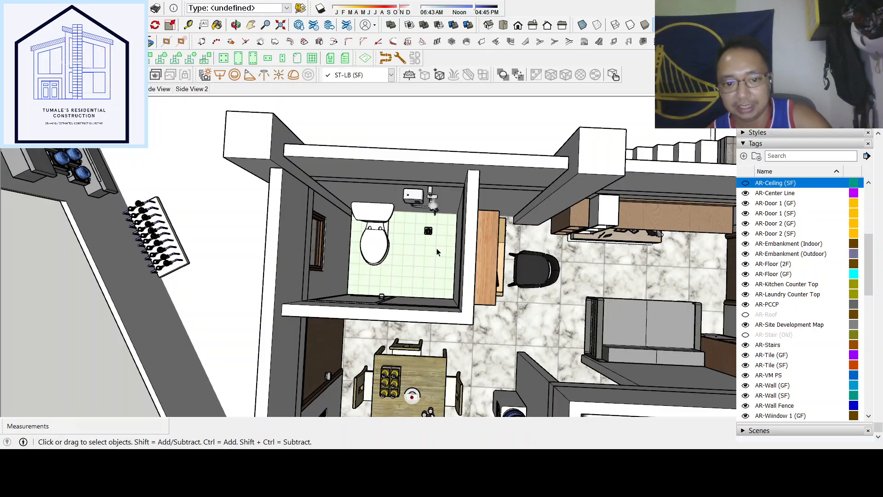
middle_drag(438, 253, 452, 200)
scroll(405, 202, down, 3)
scroll(432, 194, up, 3)
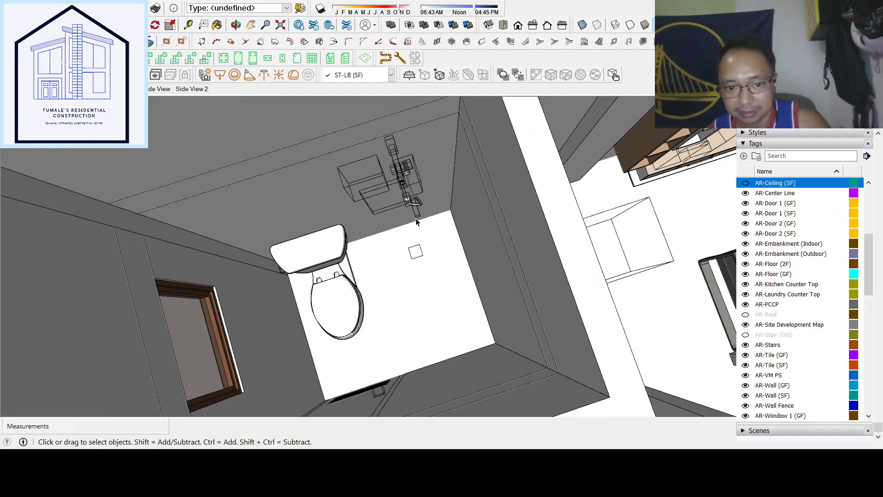
Examine the dining table with its bottles, cans and cake up close, together with the adjoining kitchen counter, sink and stove
scroll(419, 208, down, 5)
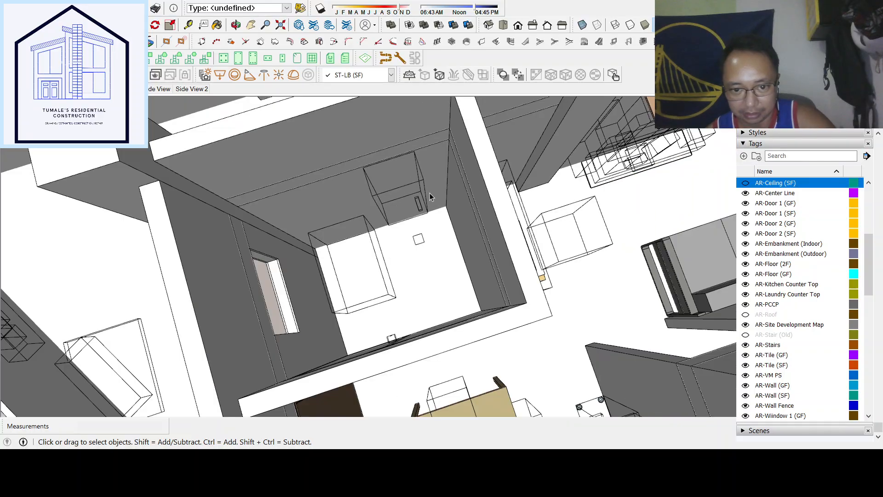
middle_drag(572, 251, 297, 223)
middle_drag(383, 265, 428, 221)
scroll(417, 195, up, 4)
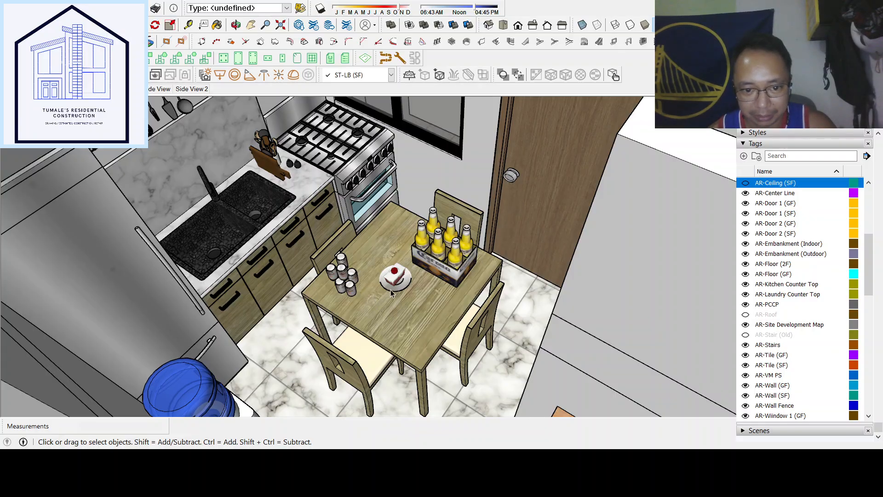
mouse_move(405, 297)
middle_down()
mouse_move(394, 306)
mouse_move(390, 276)
mouse_move(402, 253)
mouse_move(410, 310)
middle_up()
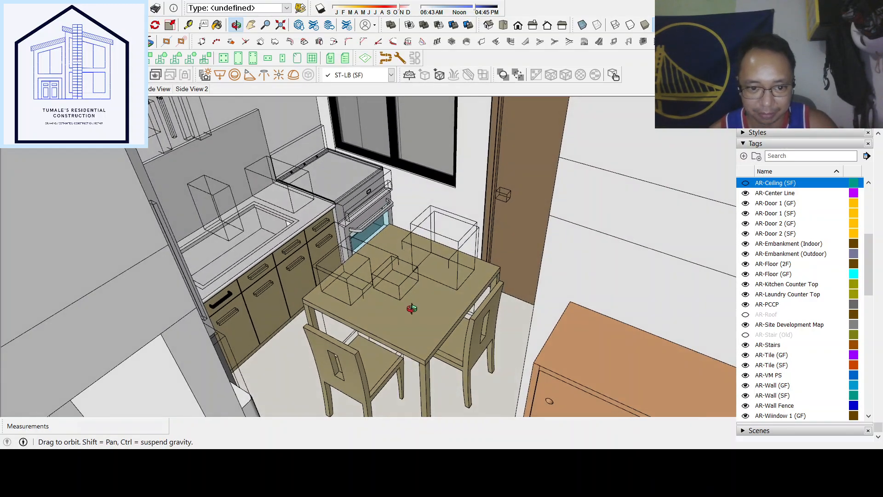
scroll(410, 310, up, 5)
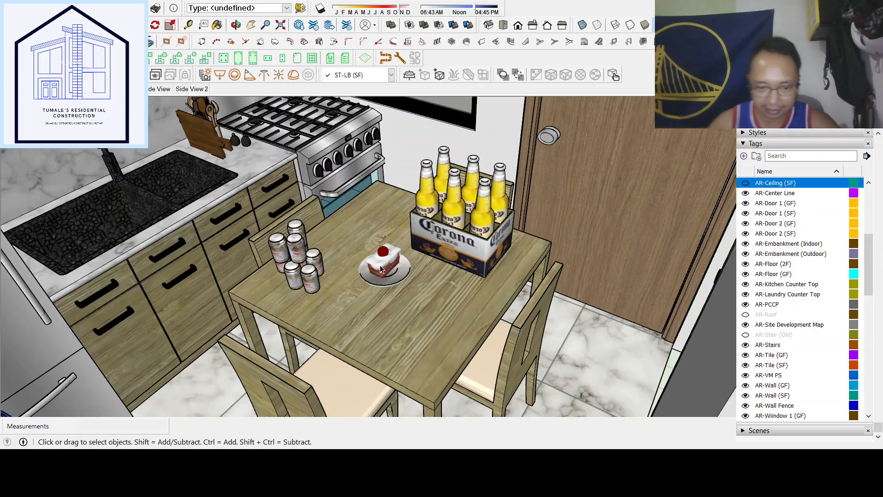
View the entire second floor from above and along its long side, with all units in sight
key(o)
mouse_move(421, 266)
mouse_down()
mouse_move(437, 262)
mouse_move(455, 338)
mouse_move(482, 308)
mouse_up()
scroll(481, 307, down, 15)
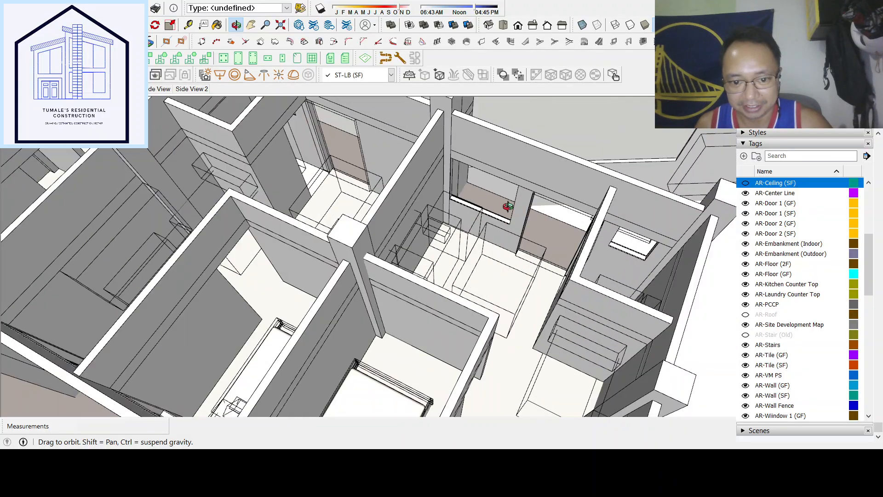
scroll(511, 255, down, 10)
scroll(644, 267, up, 10)
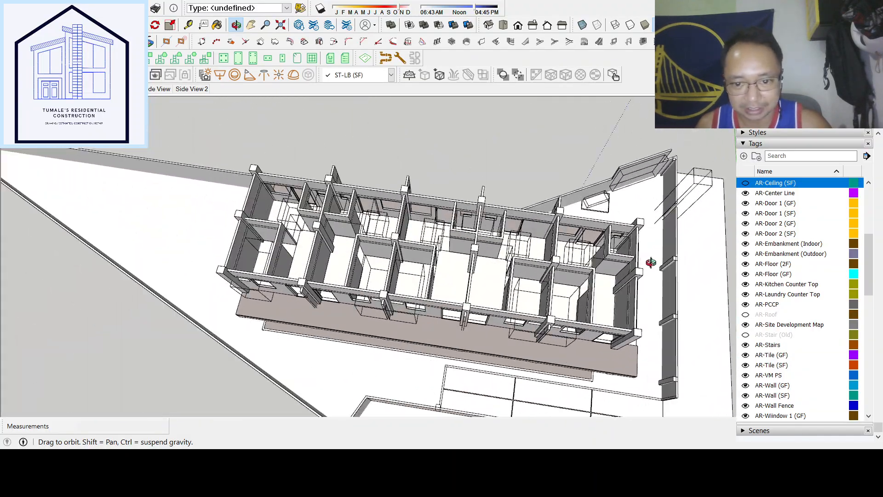
drag(454, 281, 488, 281)
scroll(558, 239, down, 3)
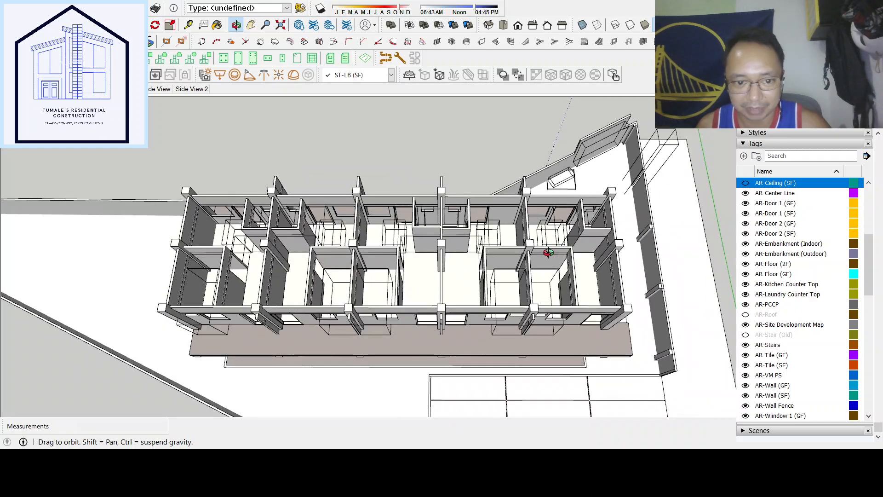
scroll(543, 250, up, 2)
key(space)
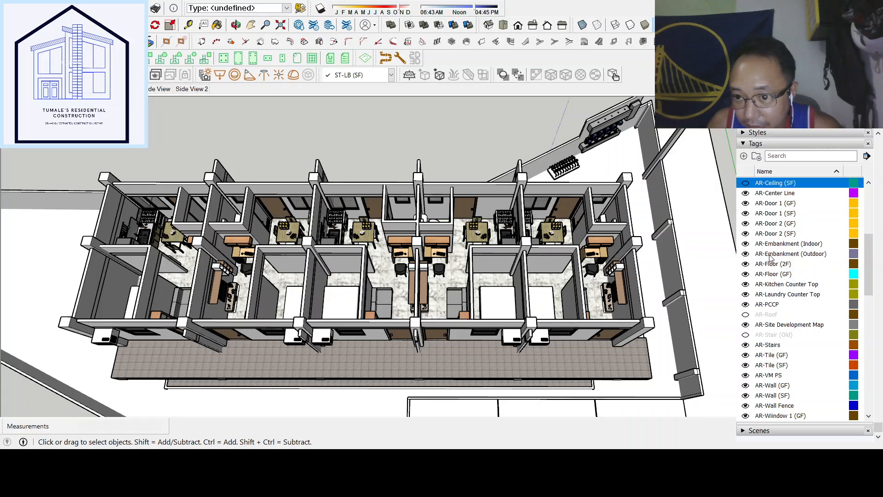
Hide the second-floor furnishings and walls by turning off the AR-Ammenities (SF) and AR-Wall (SF) tags
scroll(771, 225, up, 8)
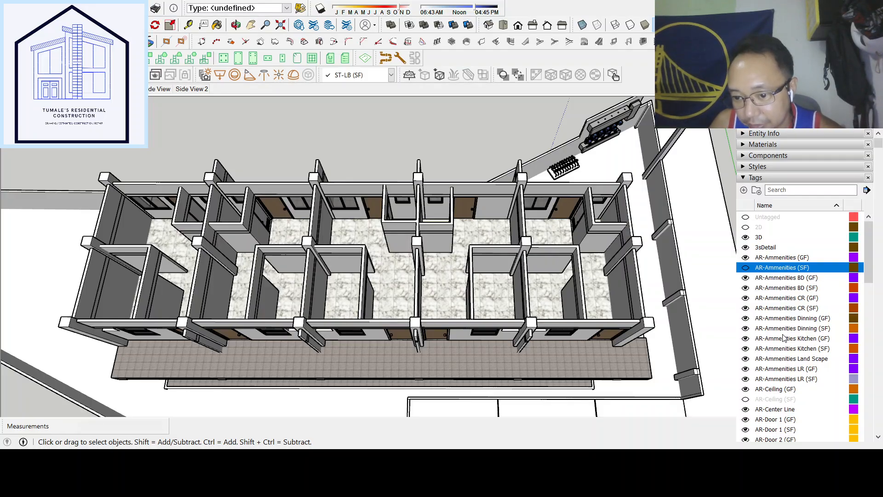
scroll(784, 338, down, 4)
scroll(783, 338, down, 2)
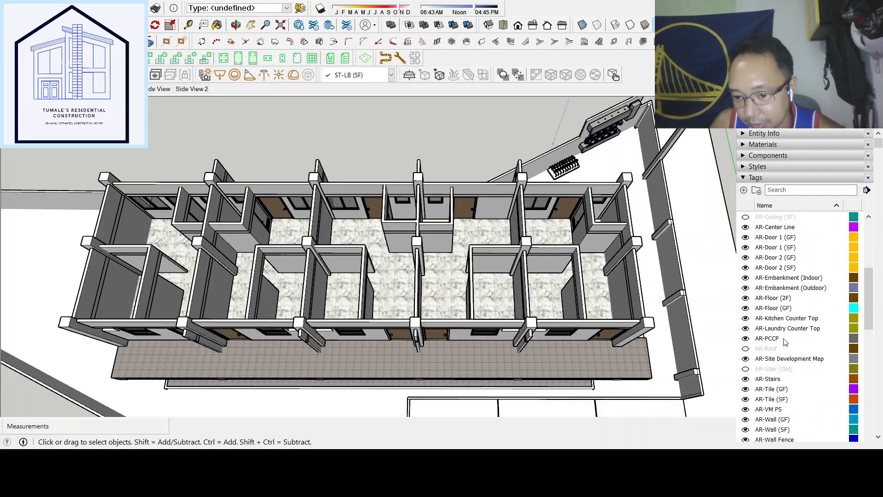
click(746, 430)
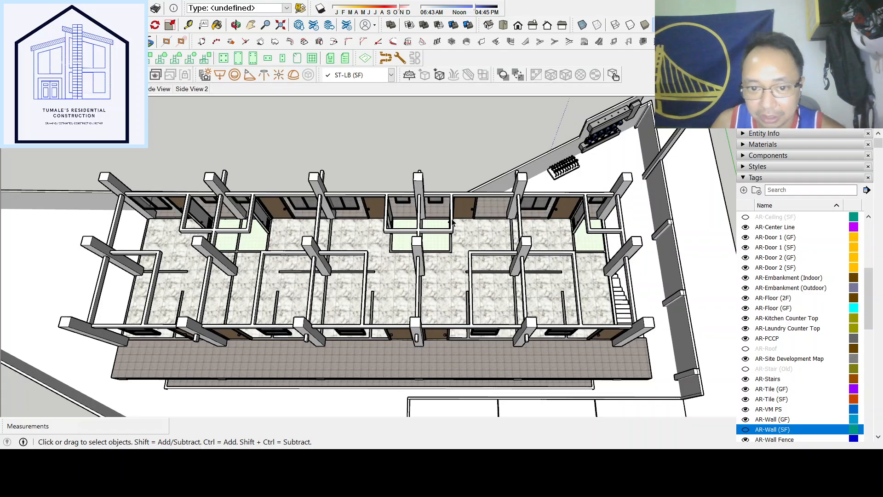
Hide the second-floor door and window tags: AR-Door 1 (SF), AR-Door 2 (SF), AR-Window 1 (SF), AR-Window 2 (SF) and AR-Window 3 (SF)
click(748, 249)
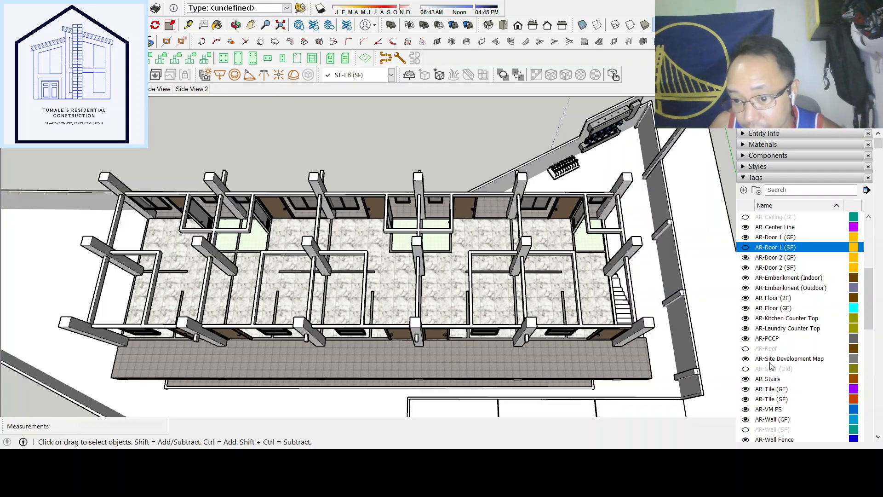
click(745, 267)
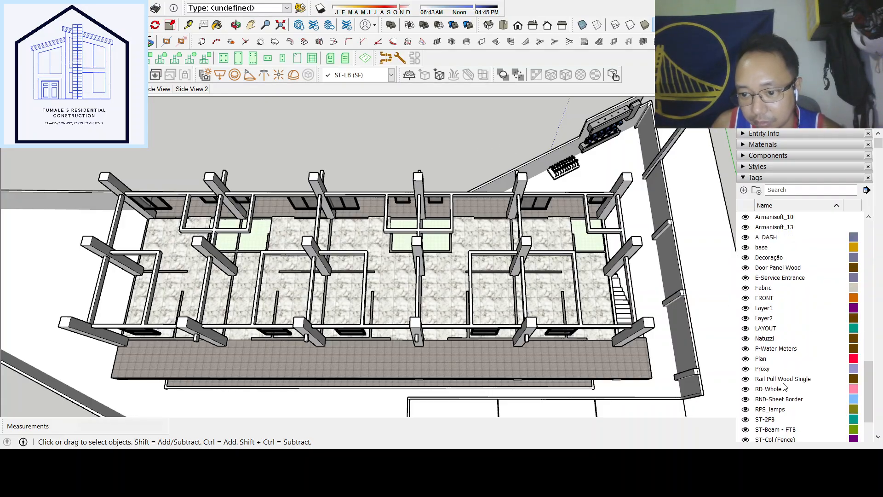
scroll(781, 324, up, 4)
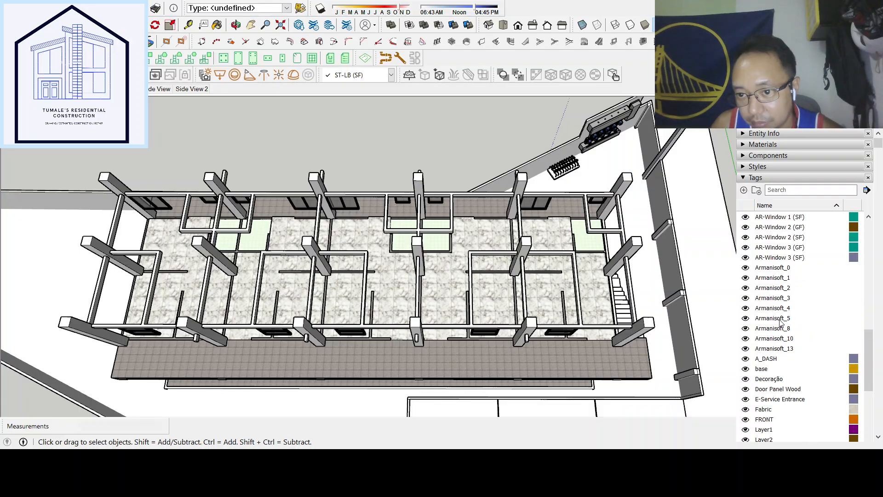
click(746, 218)
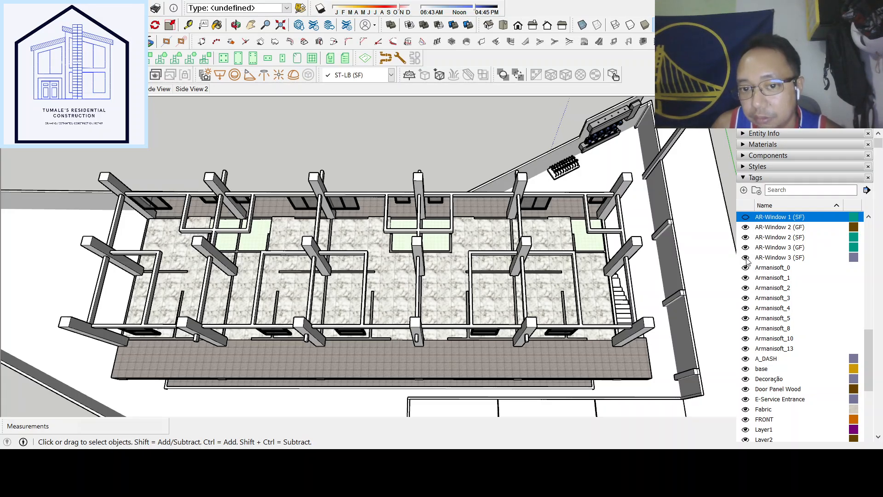
key(Down)
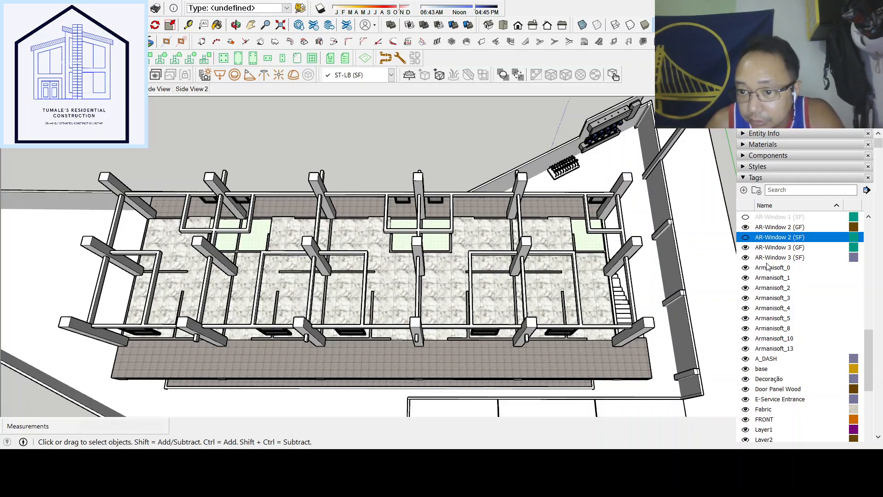
click(746, 258)
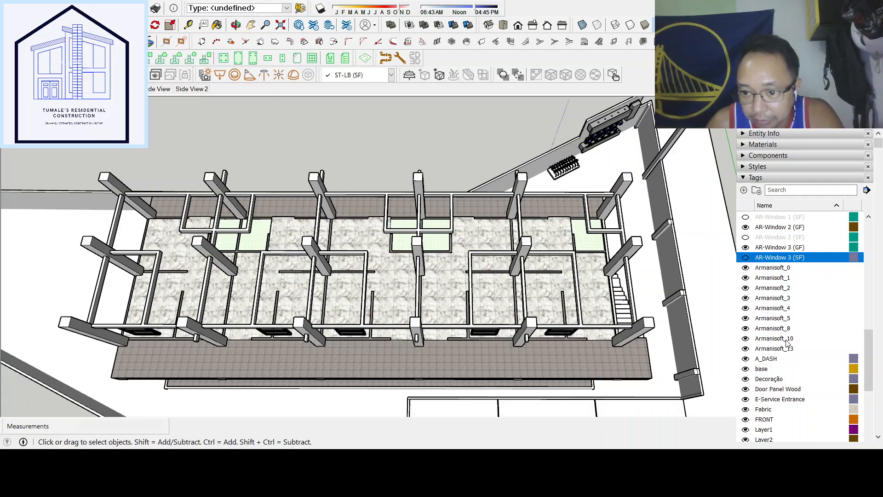
Make ST-Col Cont. the active tag and hide the ST-LB (SF) tag
scroll(795, 387, down, 8)
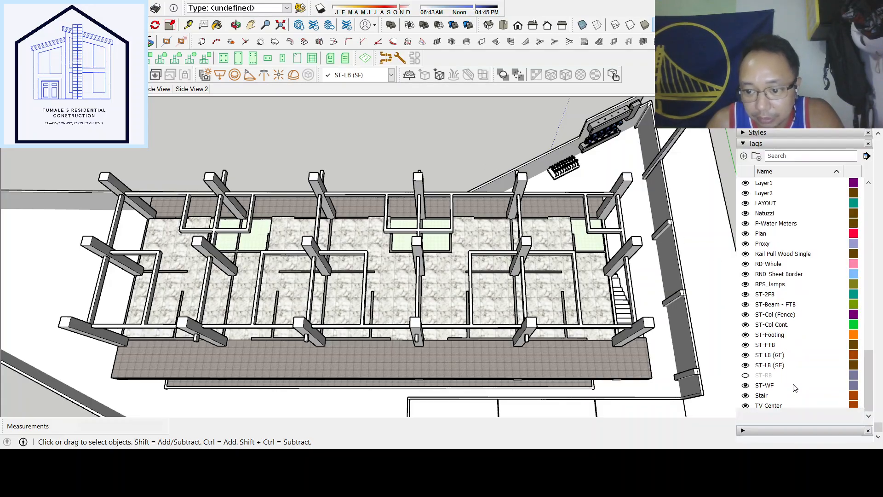
click(749, 366)
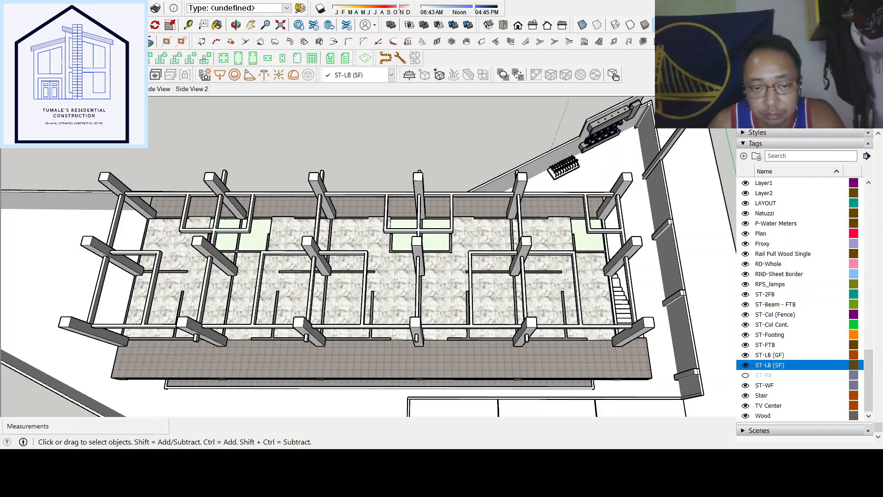
click(391, 77)
scroll(391, 77, up, 10)
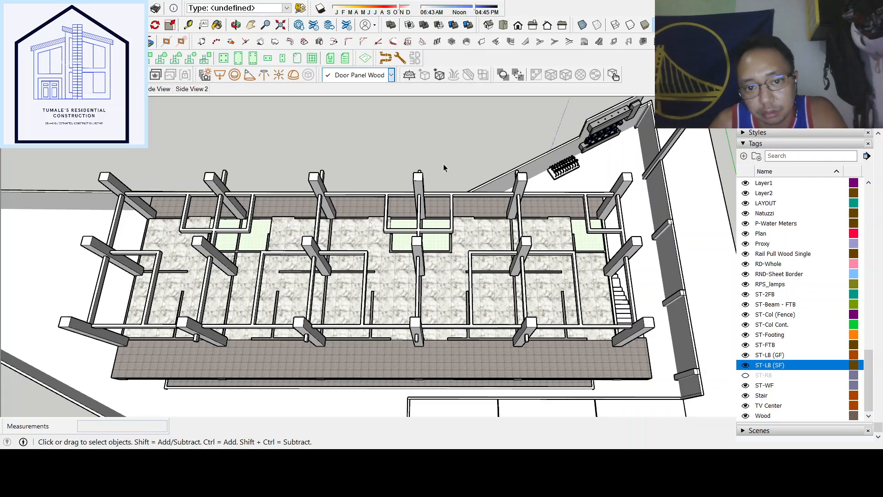
click(364, 324)
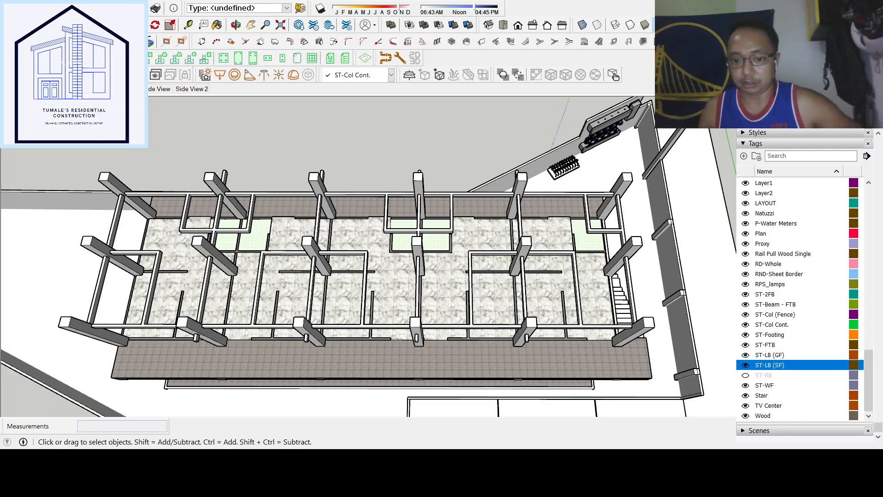
click(745, 365)
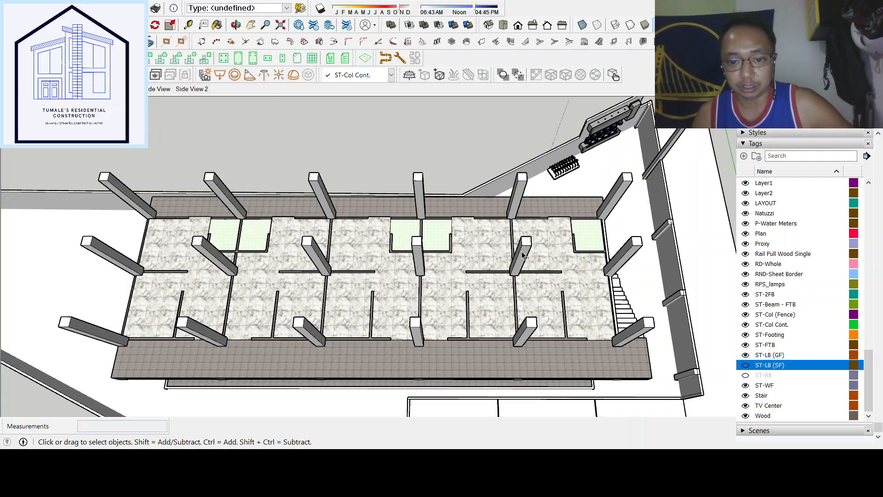
Hide the second-floor tiles by turning off the AR-Tile (SF) tag
scroll(797, 328, up, 2)
scroll(798, 328, up, 8)
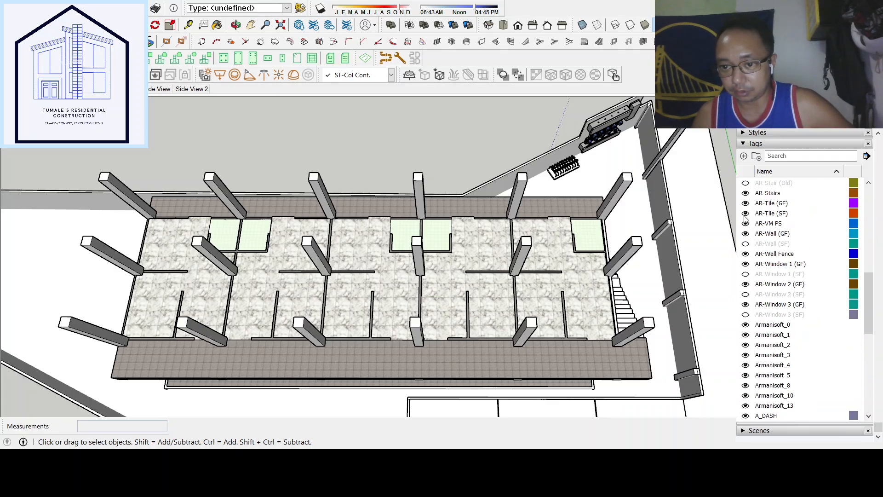
click(745, 214)
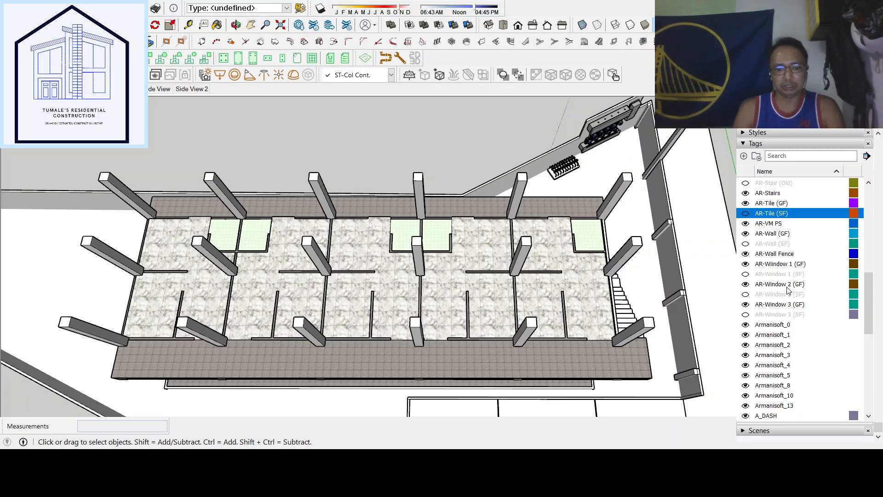
key(ctrl+z)
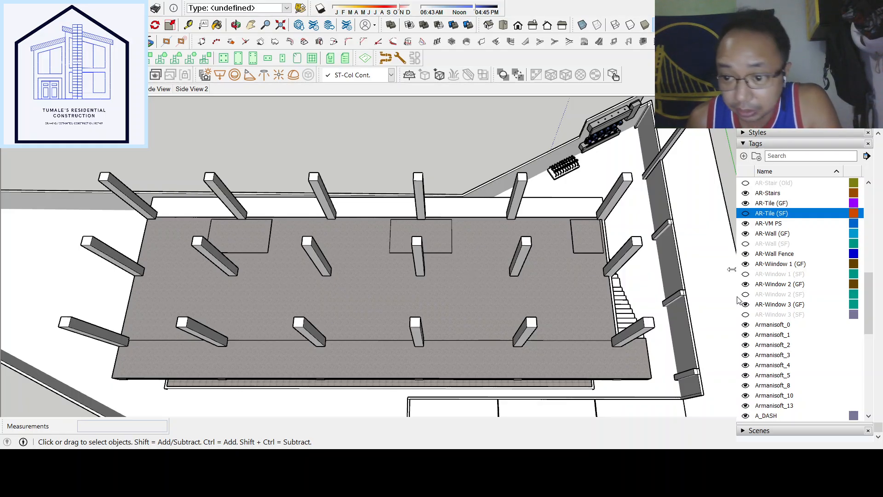
Find the second-floor slab's tag, AR-Floor (2F), among the architectural and structural tags and hide it
scroll(770, 333, down, 9)
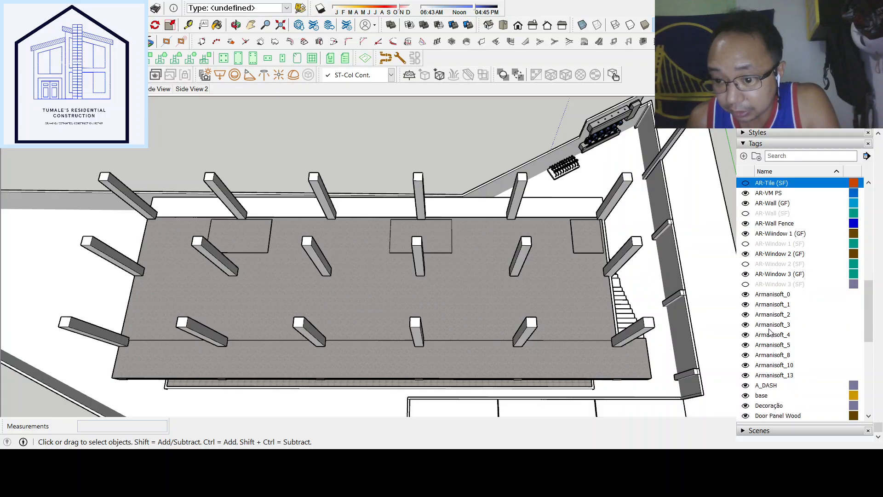
scroll(771, 333, down, 1)
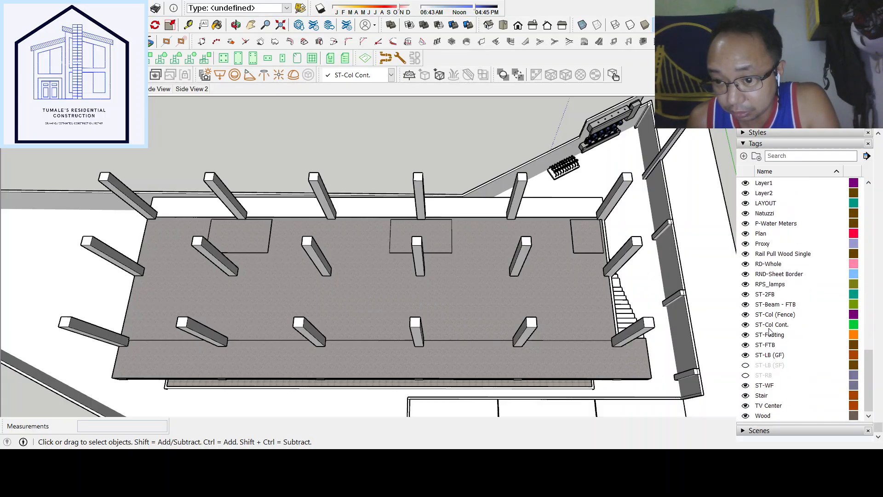
scroll(769, 328, up, 4)
scroll(768, 322, up, 6)
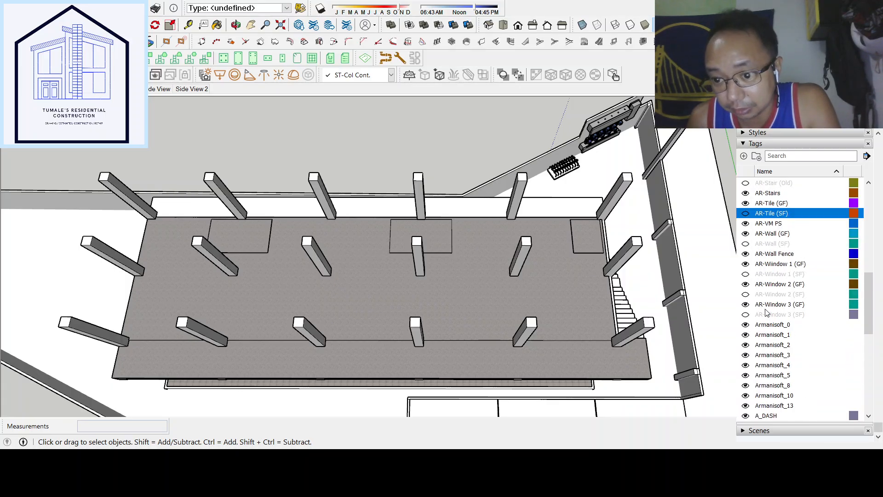
scroll(766, 313, down, 10)
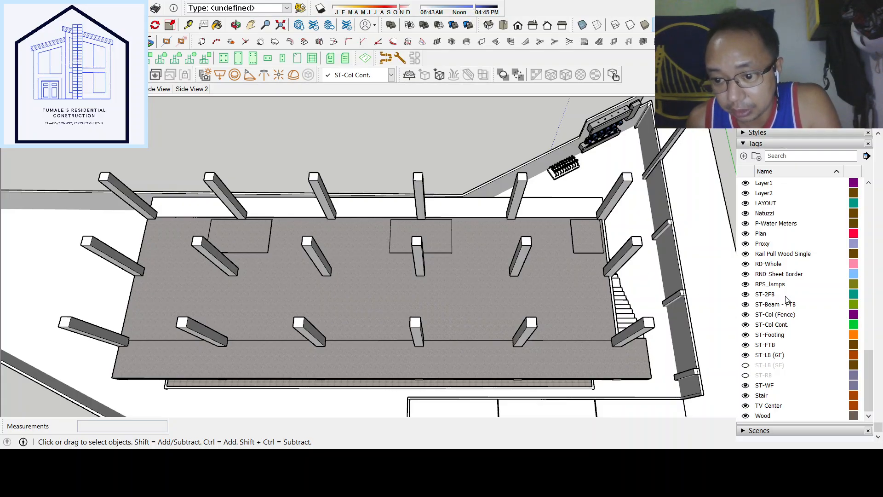
scroll(786, 300, up, 5)
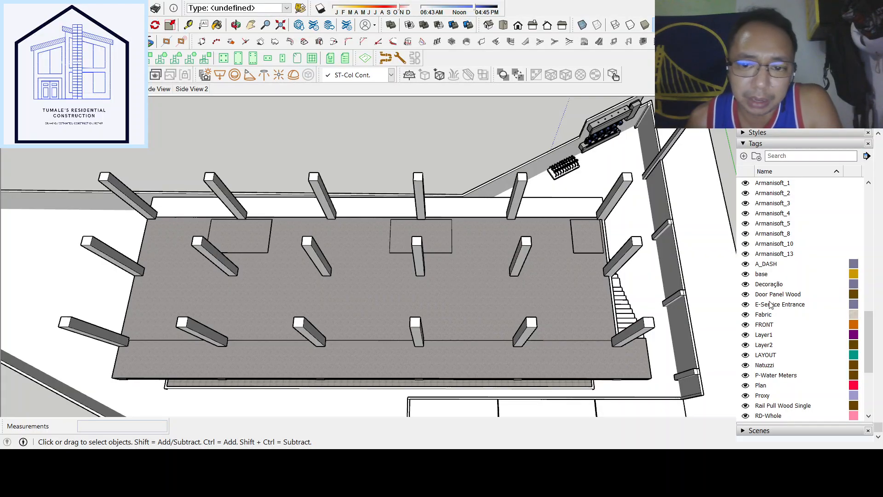
scroll(773, 301, up, 5)
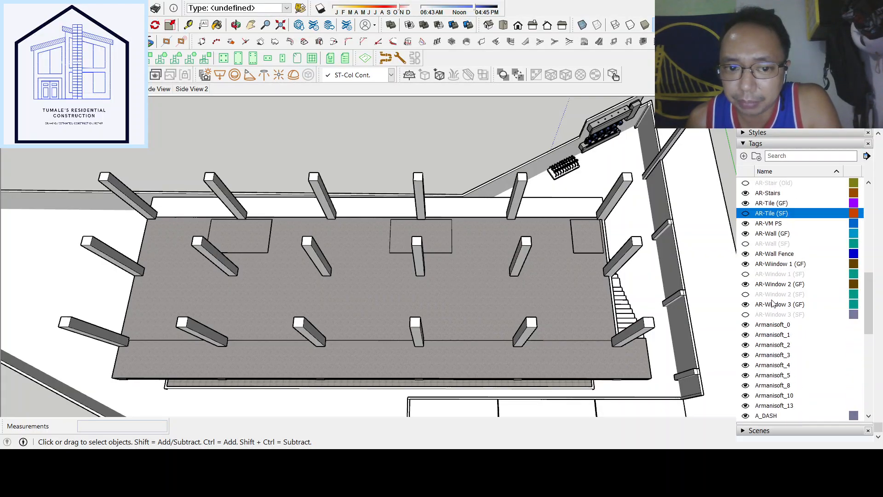
scroll(774, 297, up, 6)
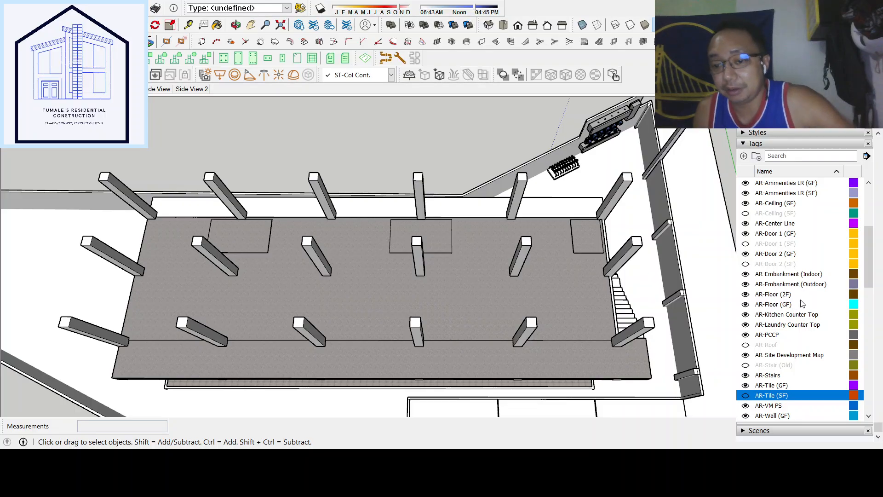
scroll(788, 283, up, 2)
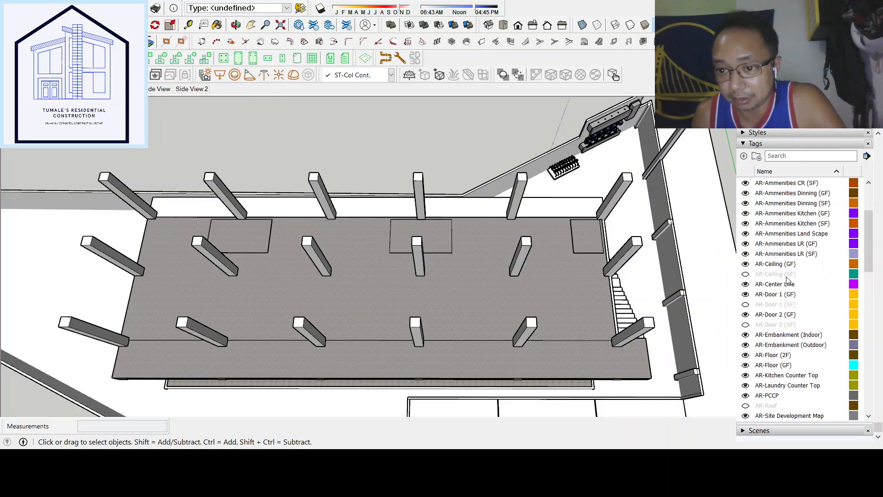
scroll(797, 287, down, 2)
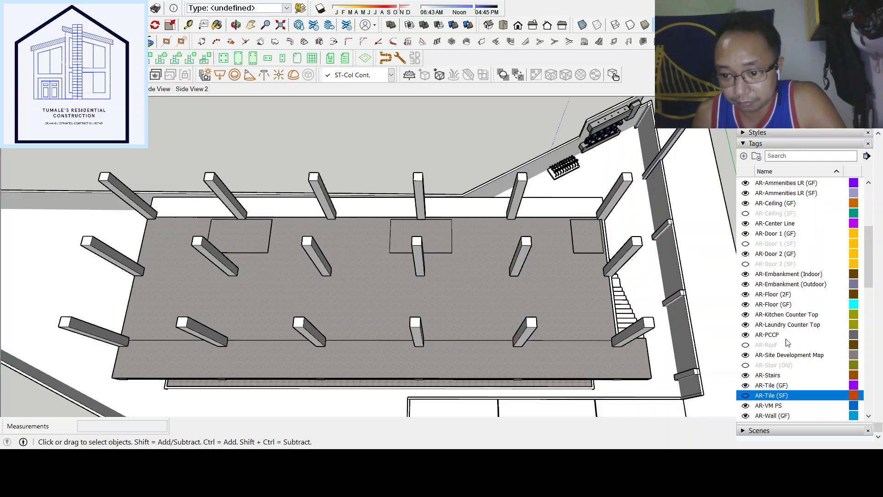
click(746, 297)
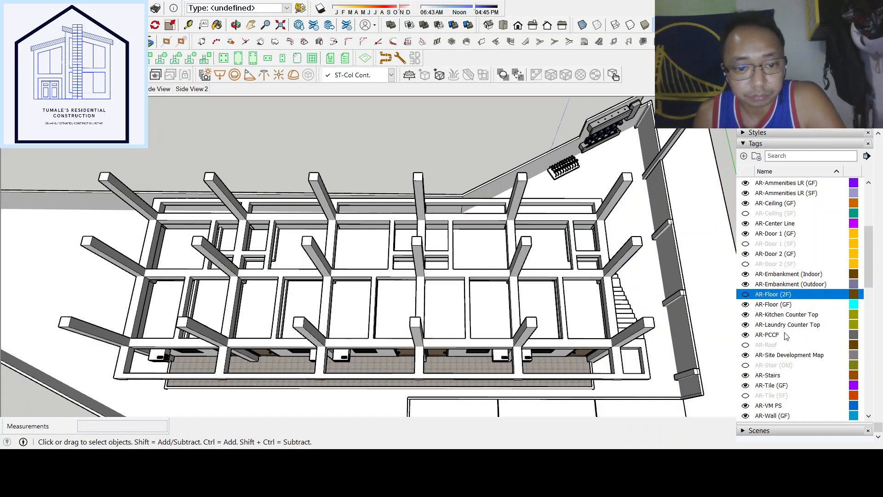
Find the second-floor beams' tag, ST-2FB, among the structural tags and hide it
scroll(817, 328, down, 12)
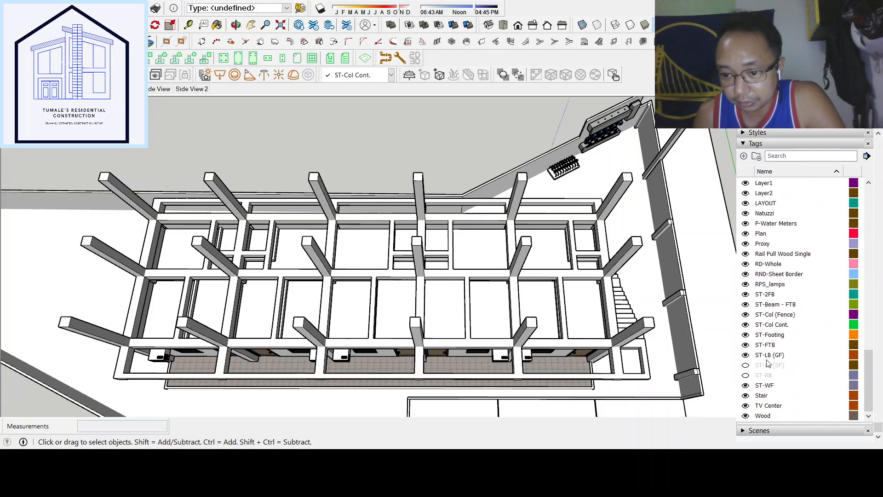
click(746, 294)
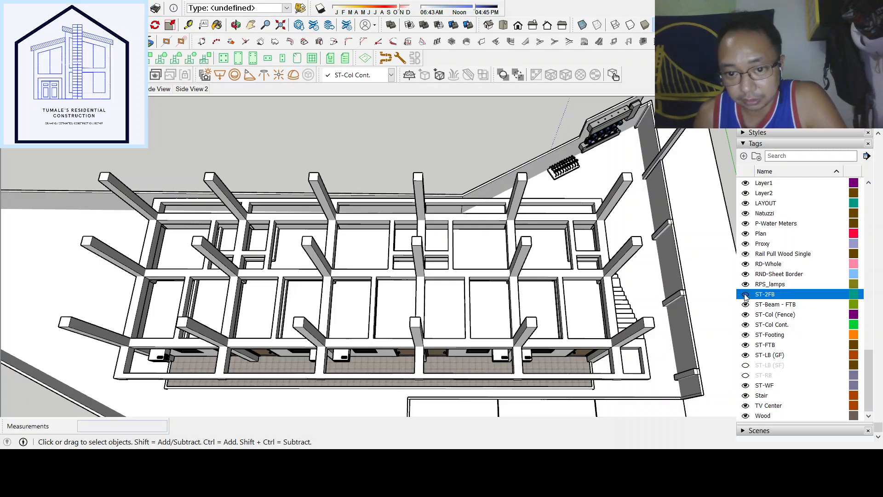
click(746, 295)
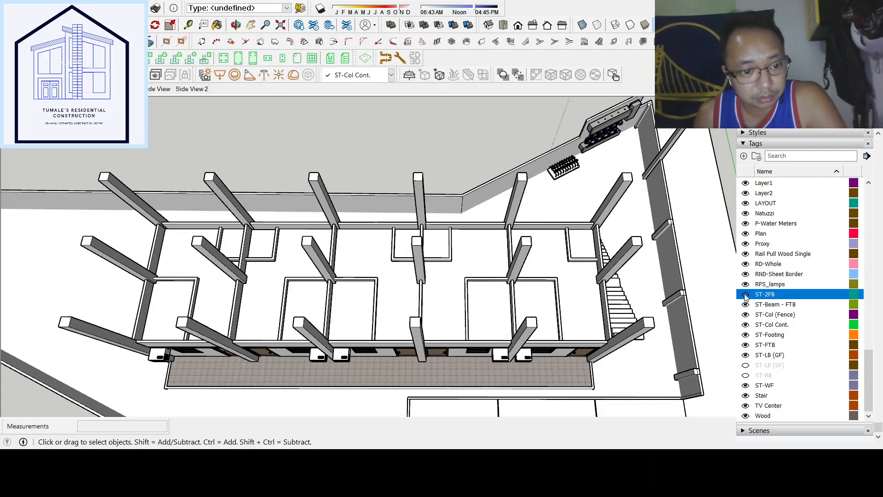
Hide the ground-floor ceiling by turning off the AR-Ceiling (GF) tag
scroll(780, 309, up, 10)
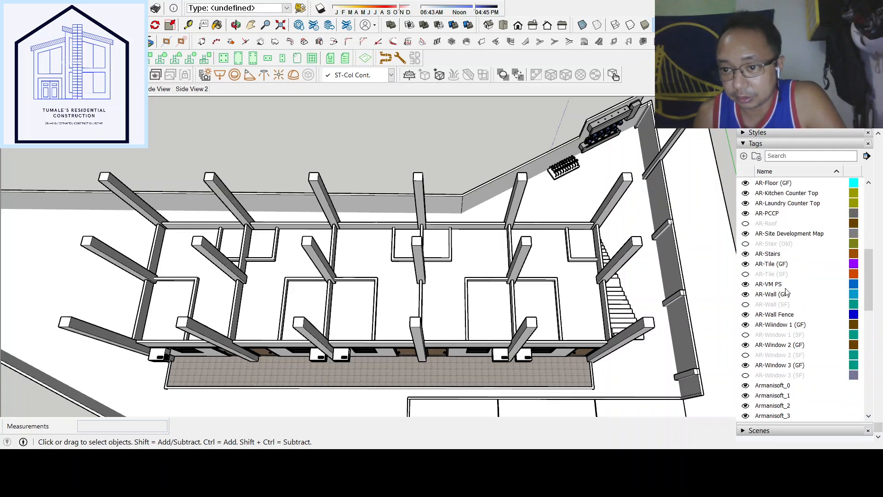
scroll(764, 331, up, 4)
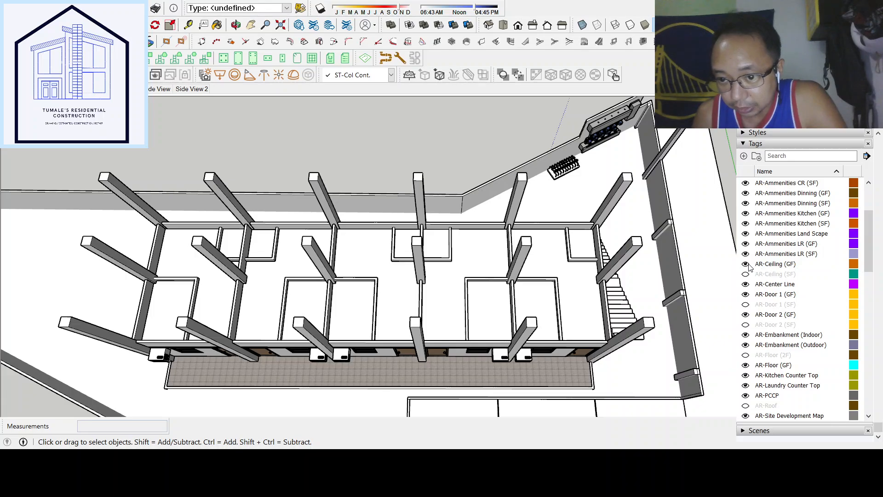
click(747, 264)
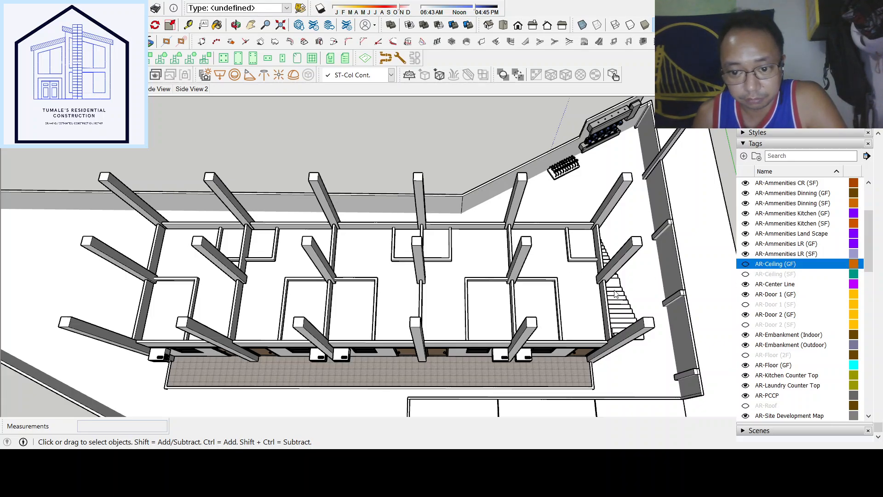
Look through the remaining architectural and structural tags and hide the staircase's tag, AR-Stairs
scroll(797, 345, down, 4)
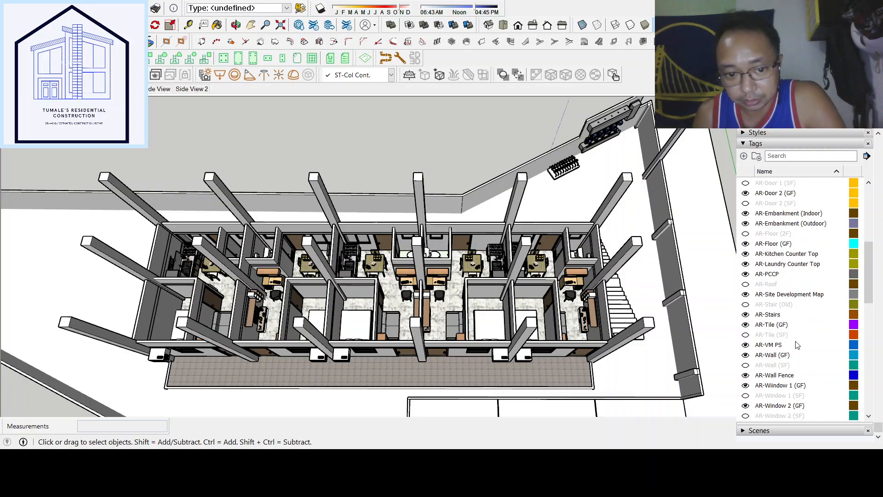
scroll(798, 345, down, 7)
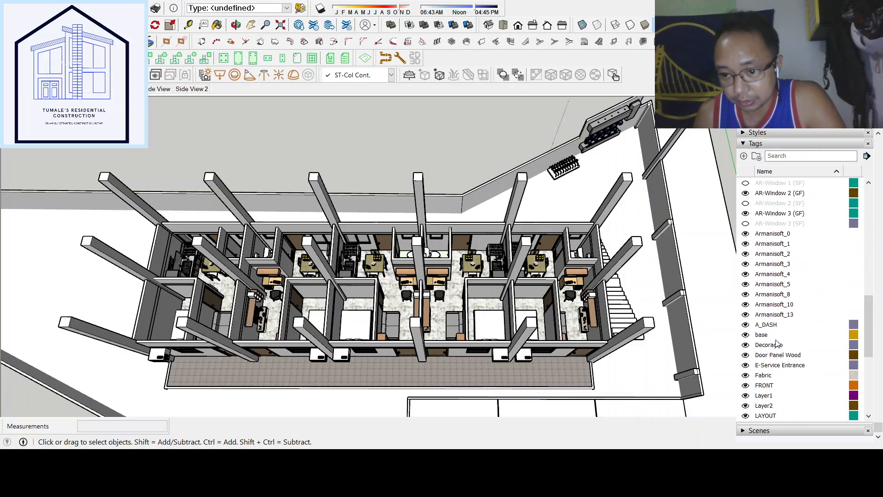
scroll(776, 343, down, 6)
scroll(776, 342, up, 8)
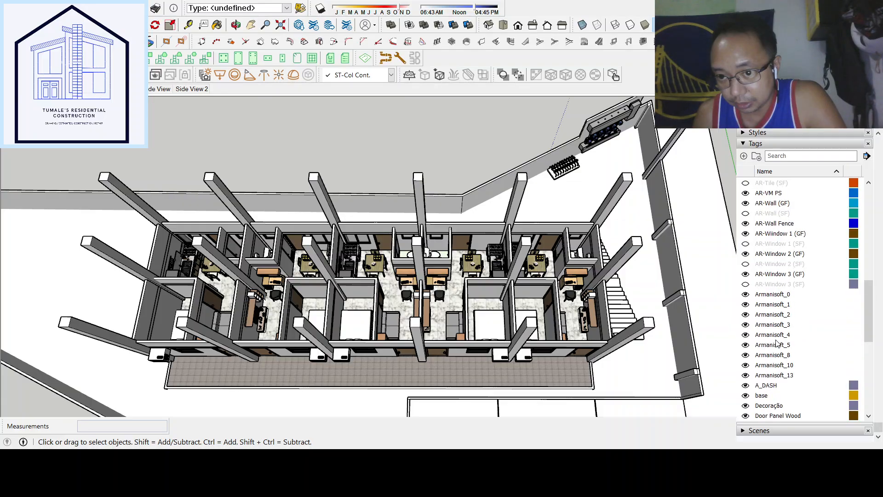
scroll(777, 340, up, 2)
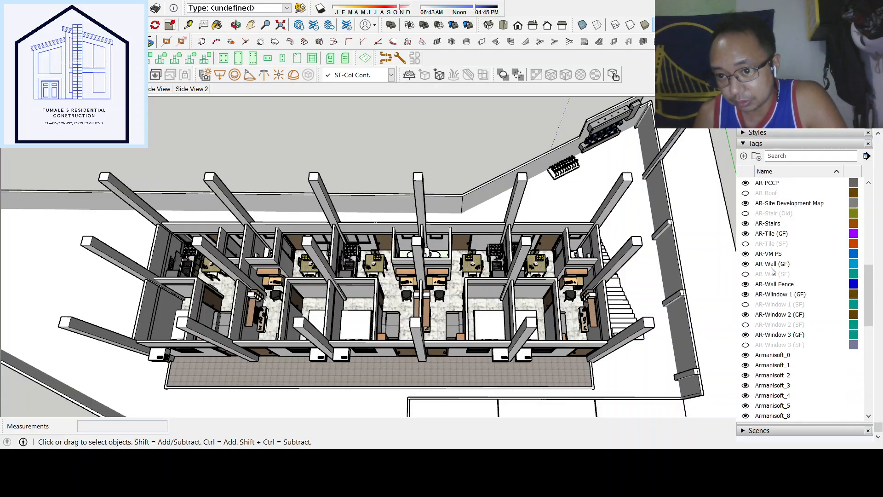
click(745, 224)
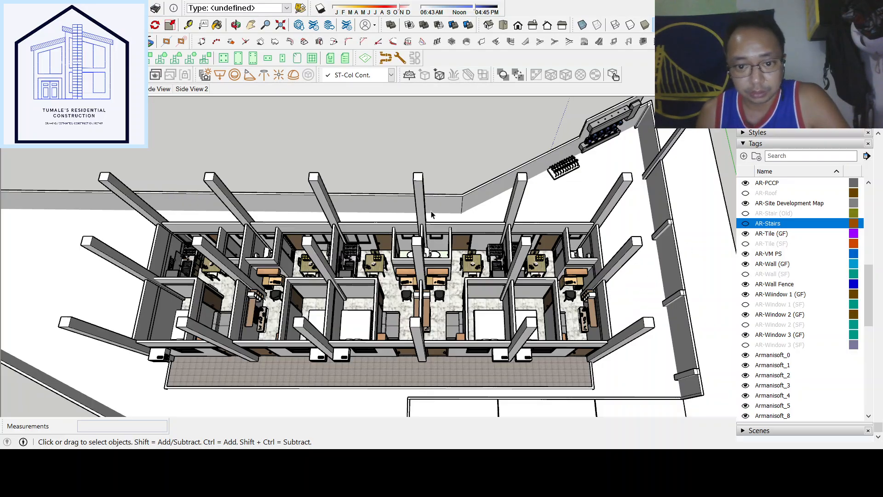
Examine the furnished ground-floor units from above, checking the bedrooms, living areas, kitchens and toilets along the row
key(o)
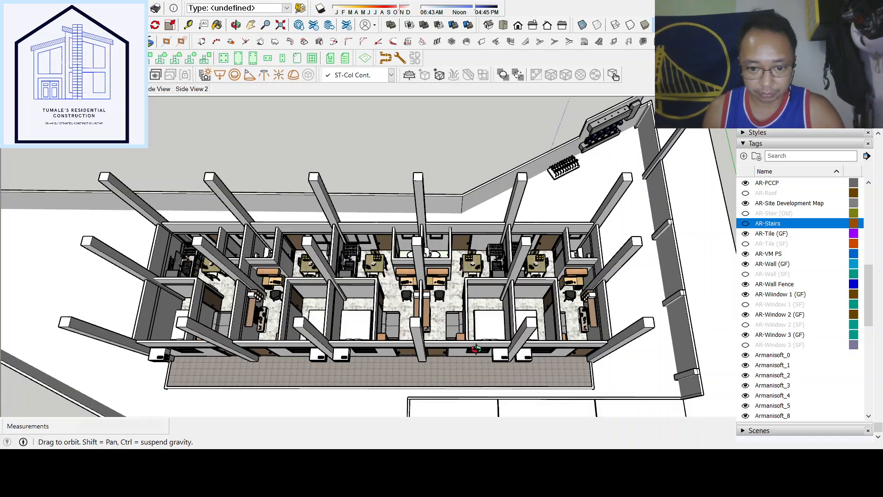
drag(478, 346, 612, 339)
scroll(612, 339, up, 8)
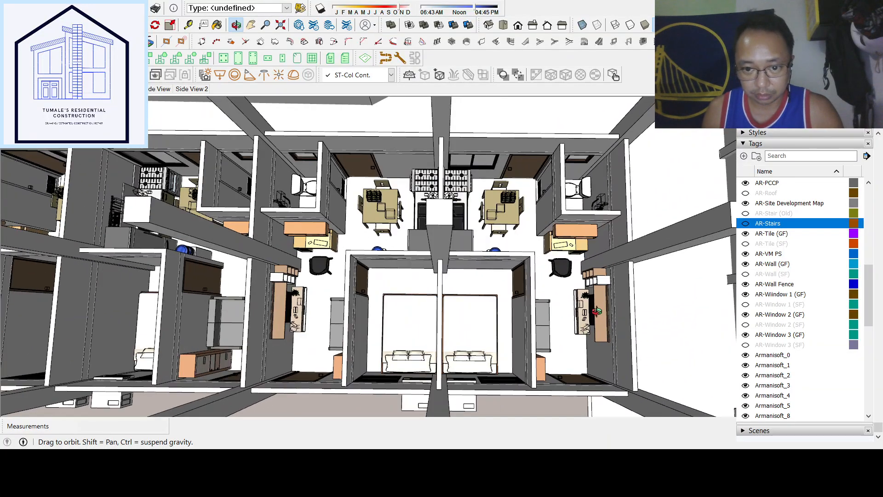
scroll(598, 249, up, 1)
drag(598, 249, 527, 228)
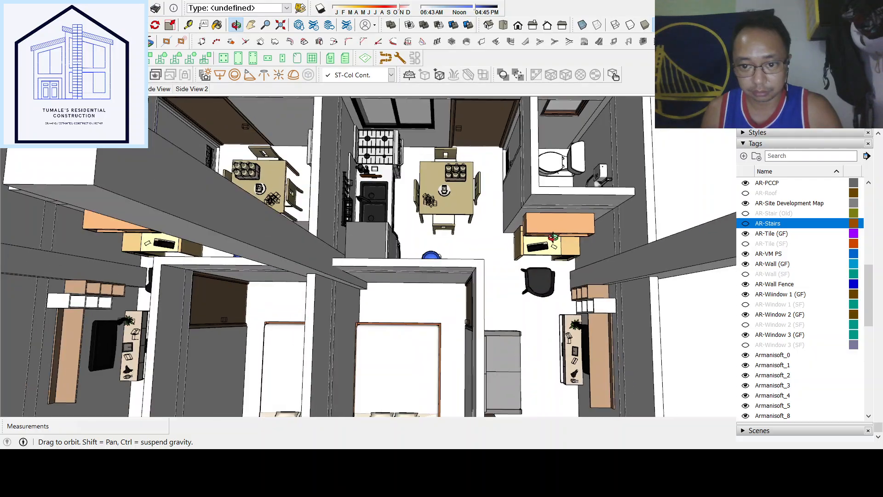
scroll(524, 225, down, 6)
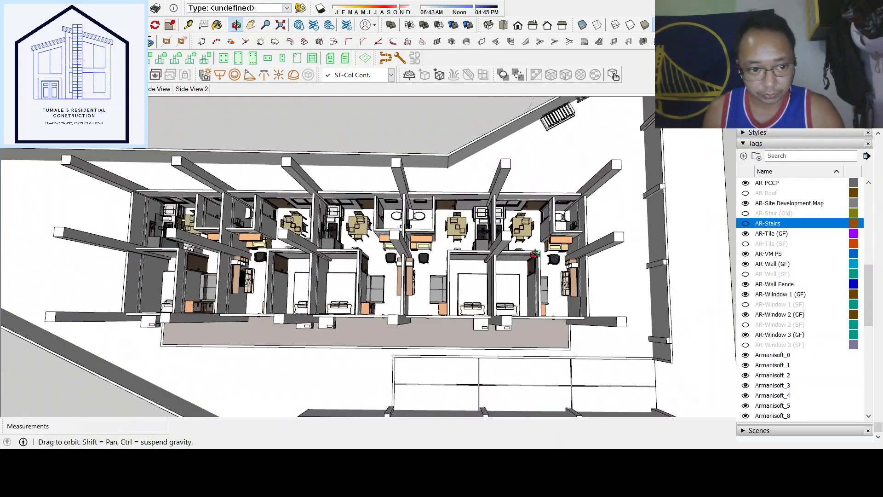
scroll(321, 282, up, 8)
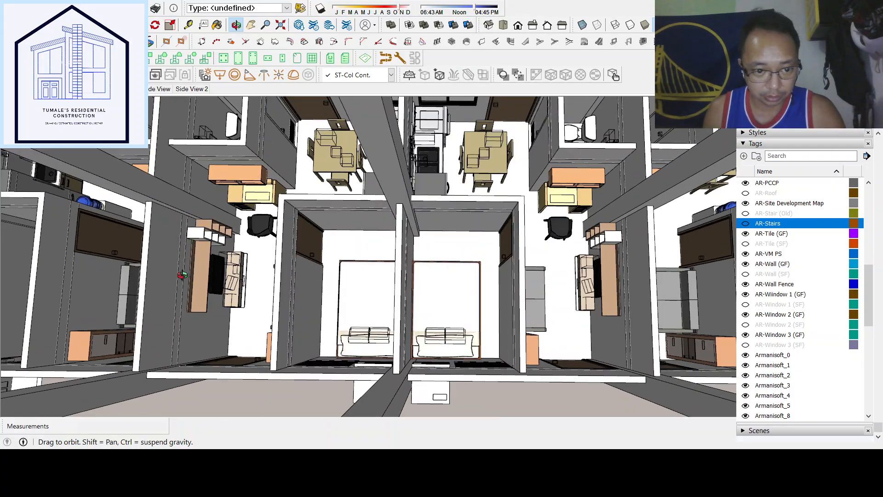
scroll(238, 270, down, 4)
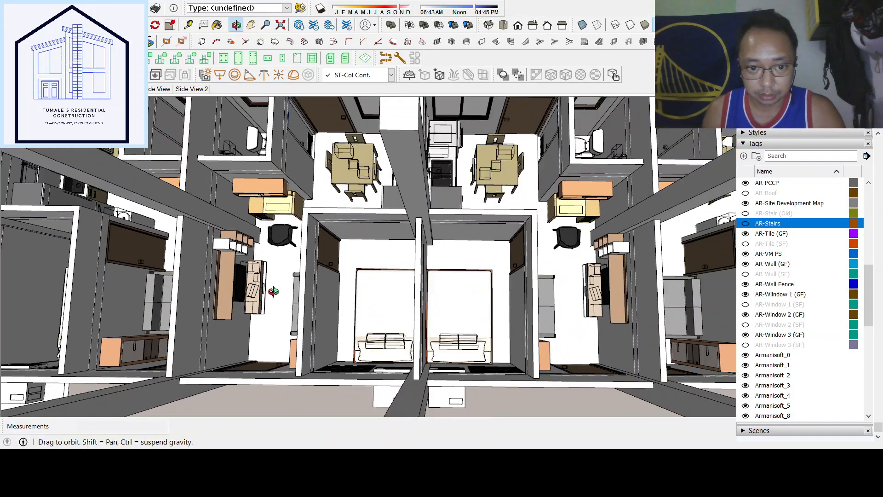
scroll(273, 291, down, 4)
drag(287, 285, 440, 283)
scroll(441, 283, up, 5)
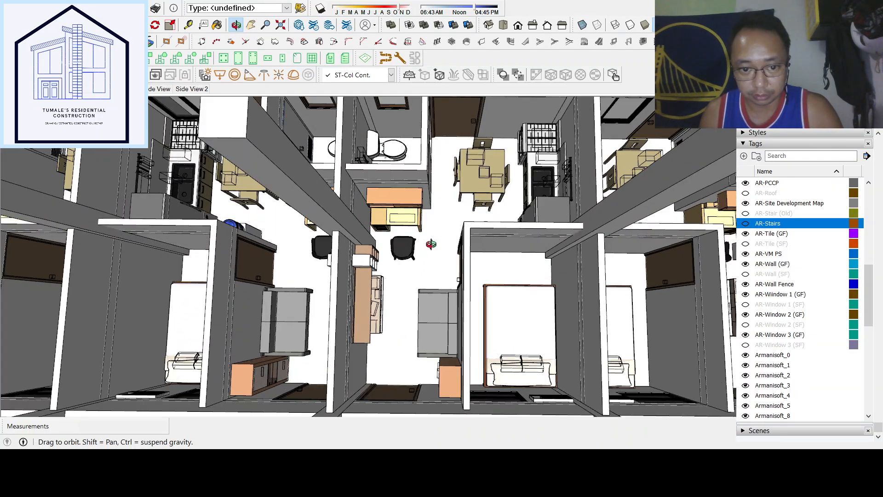
scroll(412, 244, down, 6)
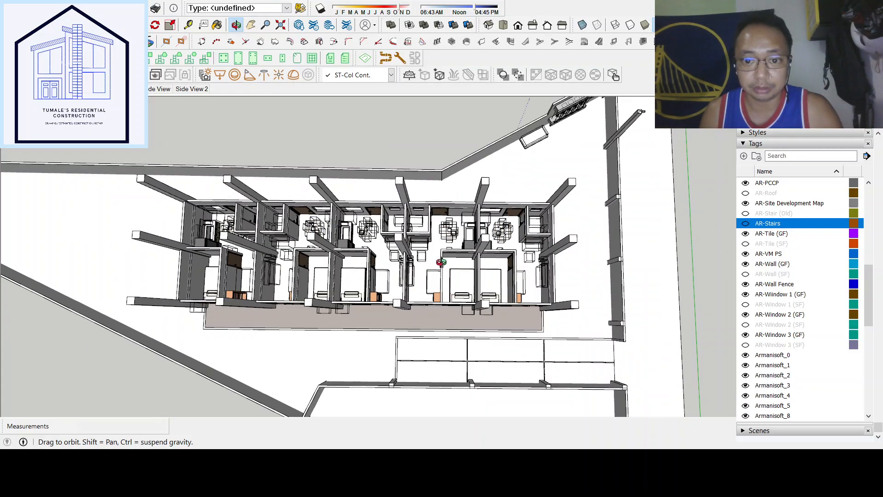
scroll(451, 261, up, 2)
scroll(452, 260, up, 2)
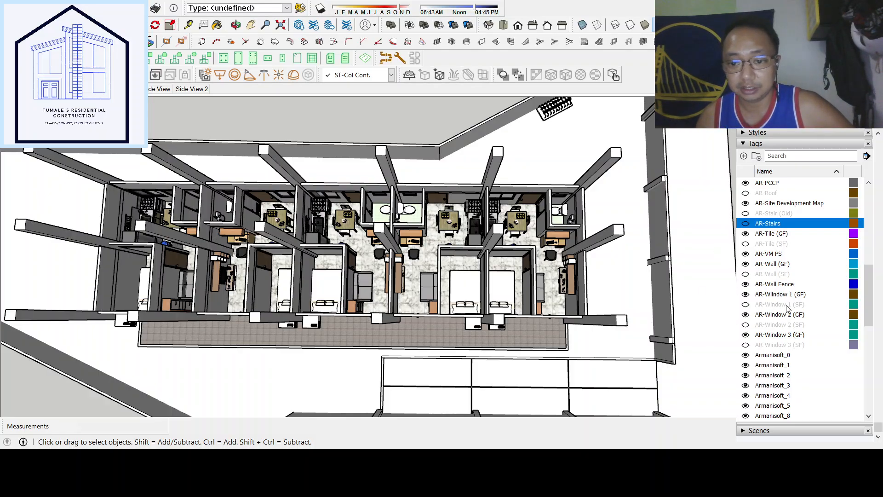
Hide the ground-floor furniture and fixtures by turning off the AR-Ammenities (GF) tag
scroll(791, 307, up, 6)
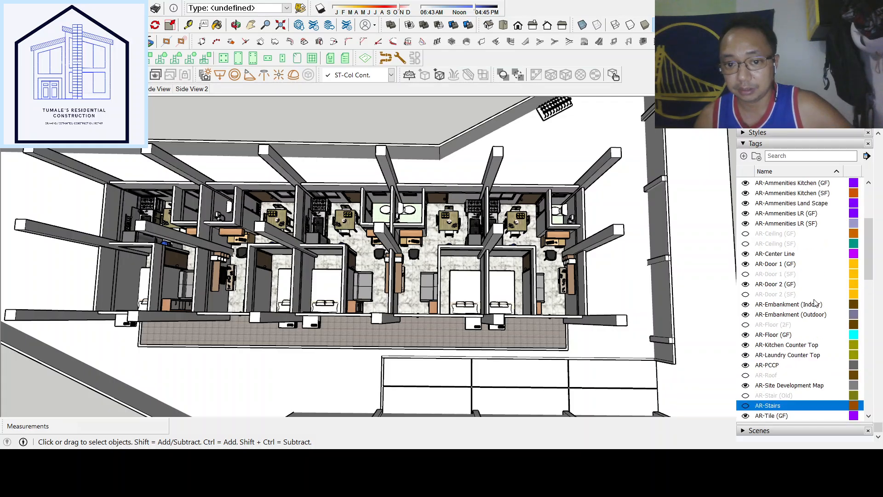
scroll(806, 308, up, 4)
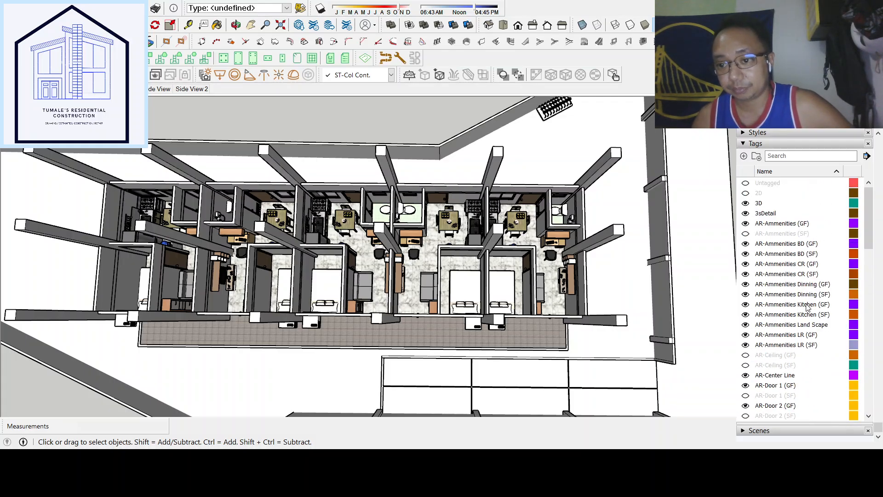
scroll(804, 307, down, 7)
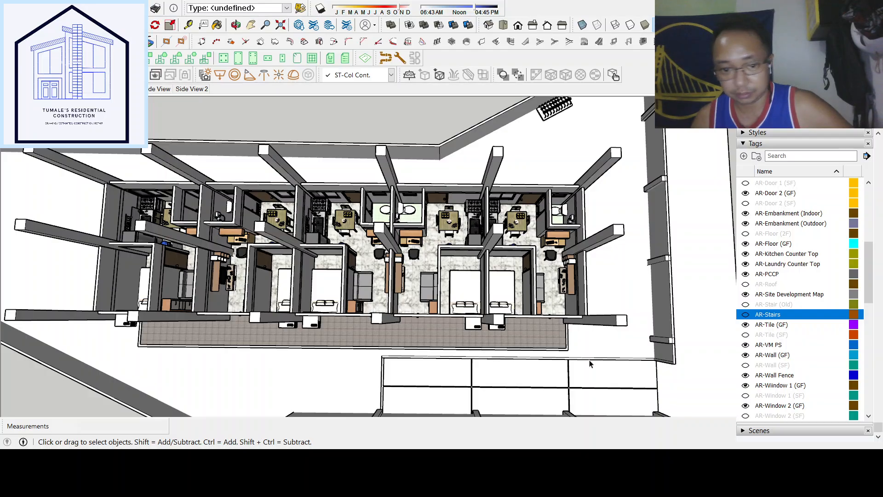
scroll(763, 335, up, 8)
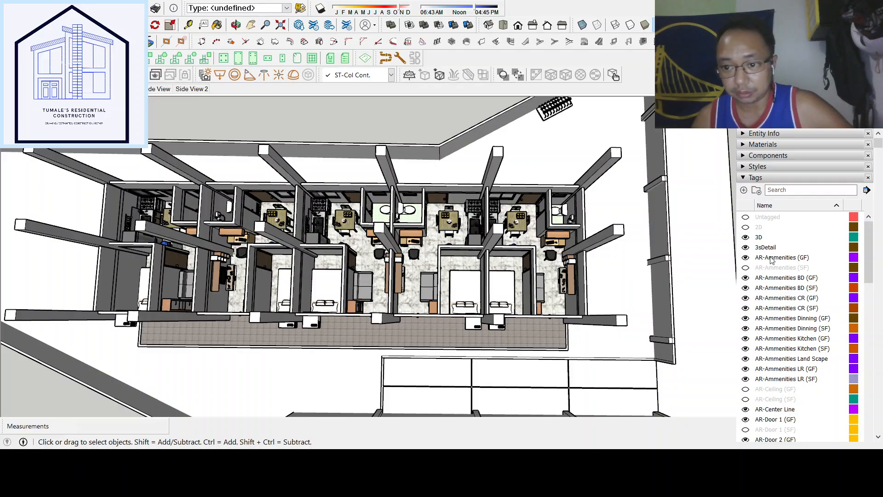
click(745, 258)
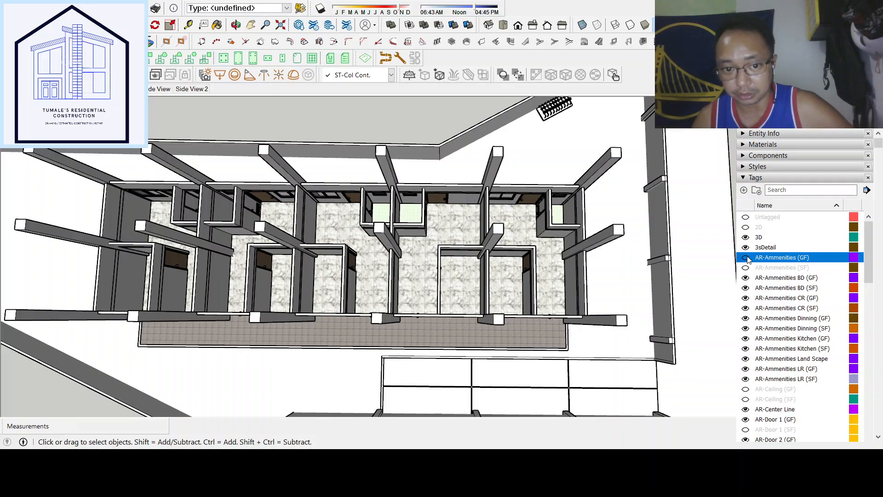
Hide the three ground-floor window tags, 1, 2 and 3 (GF), and the ground-floor wall tag, AR-Wall (GF)
scroll(763, 276, down, 15)
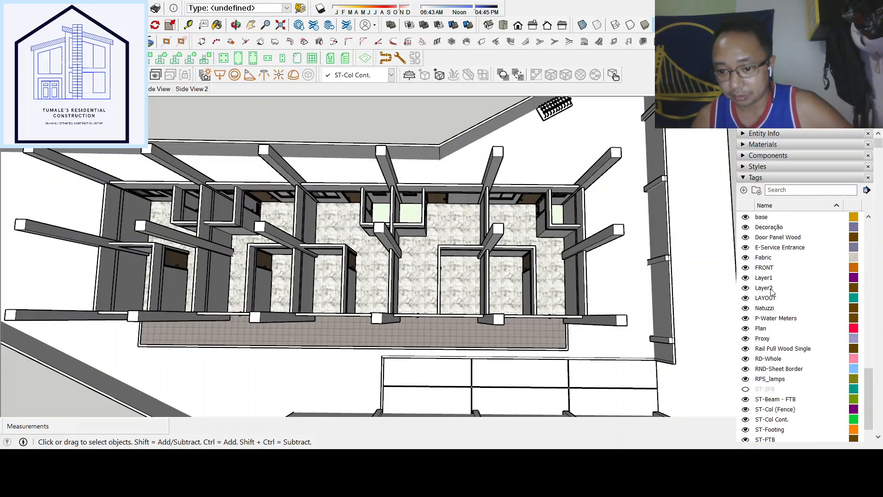
scroll(773, 292, down, 2)
scroll(782, 364, up, 4)
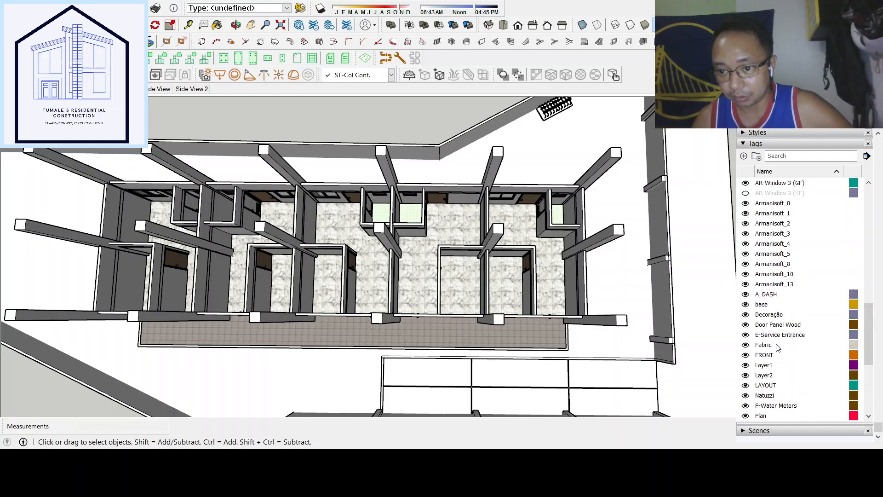
scroll(778, 347, up, 6)
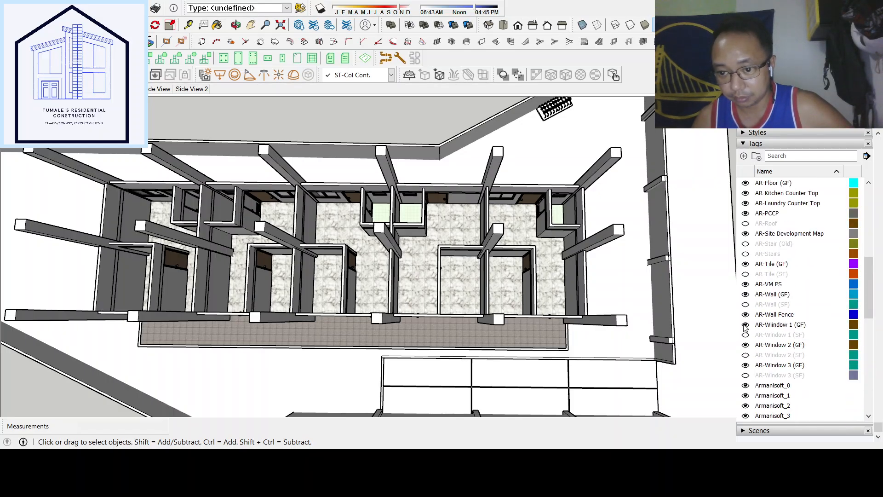
click(745, 326)
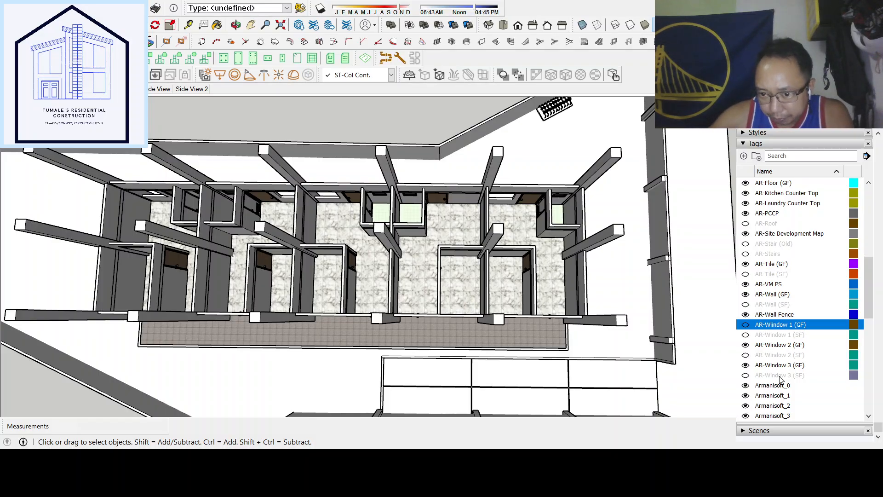
click(746, 345)
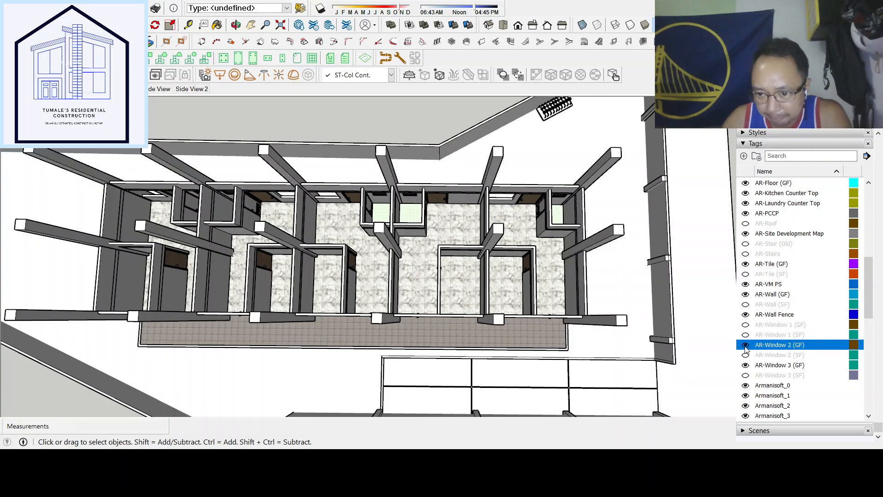
click(746, 365)
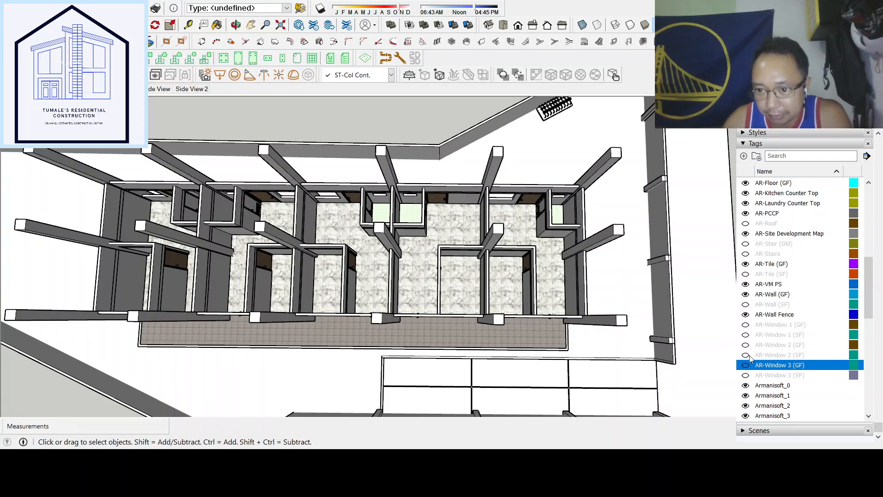
click(746, 295)
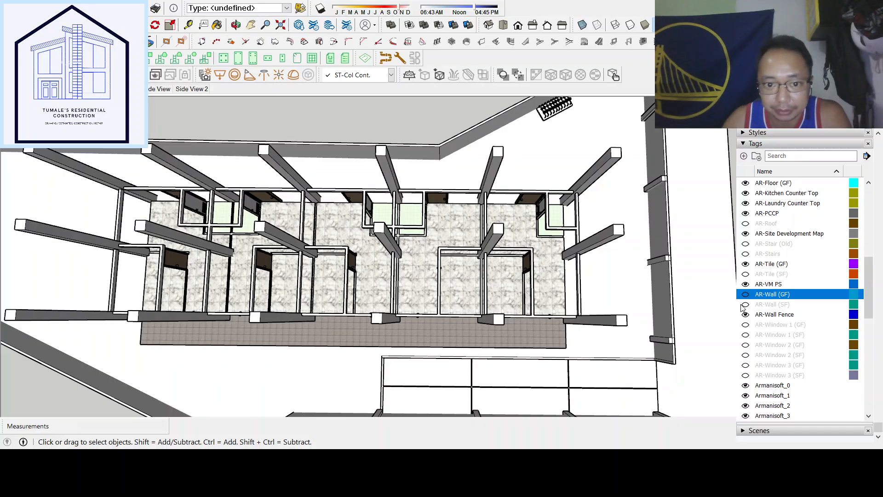
Hide the ST-LB (GF) structural tag and return to the architectural tags
scroll(748, 311, down, 10)
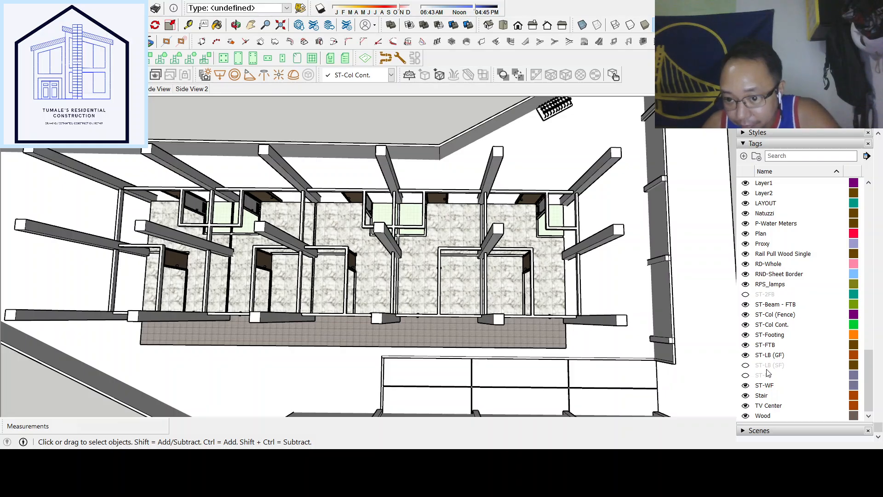
click(746, 355)
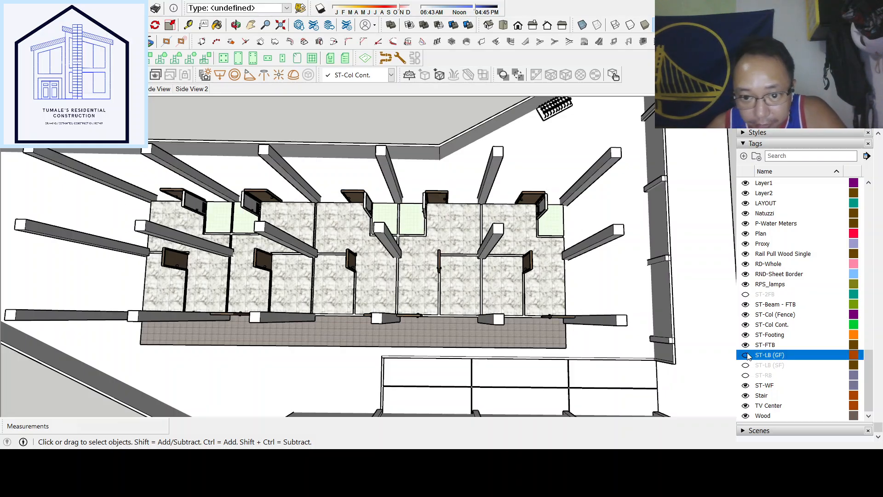
scroll(762, 341, up, 10)
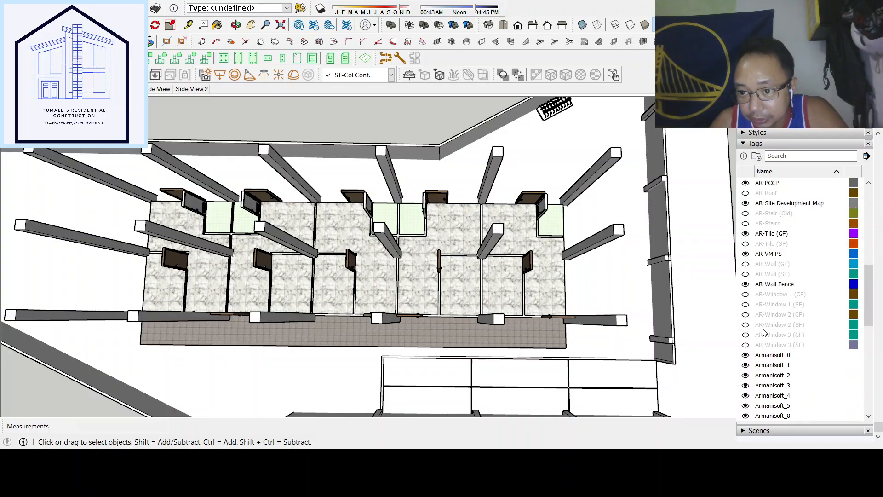
Hide the two ground-floor door tags, AR-Door 1 (GF) and AR-Door 2 (GF)
scroll(764, 332, up, 6)
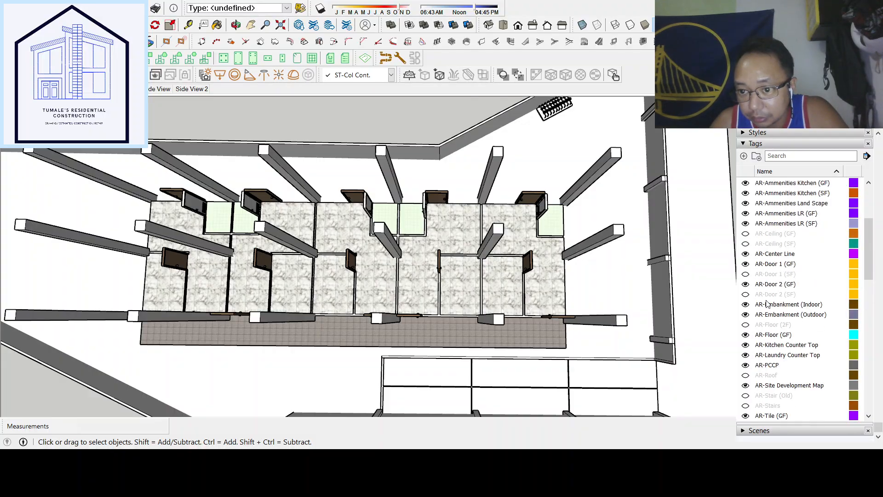
click(746, 263)
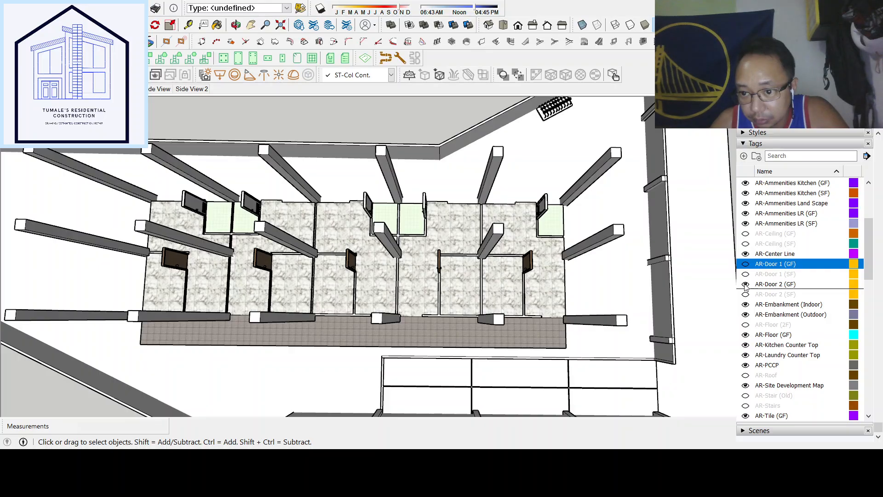
click(745, 284)
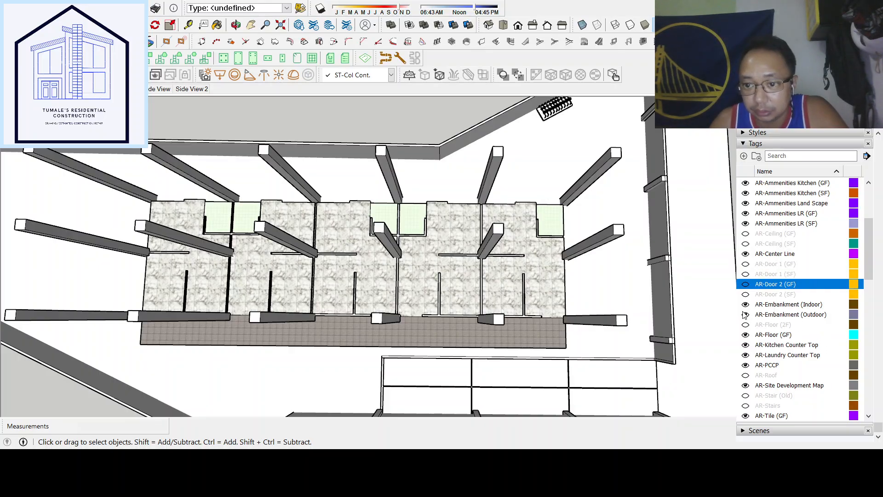
Hide the ground-floor tile finish by turning off the AR-Tile (GF) tag
scroll(745, 314, up, 3)
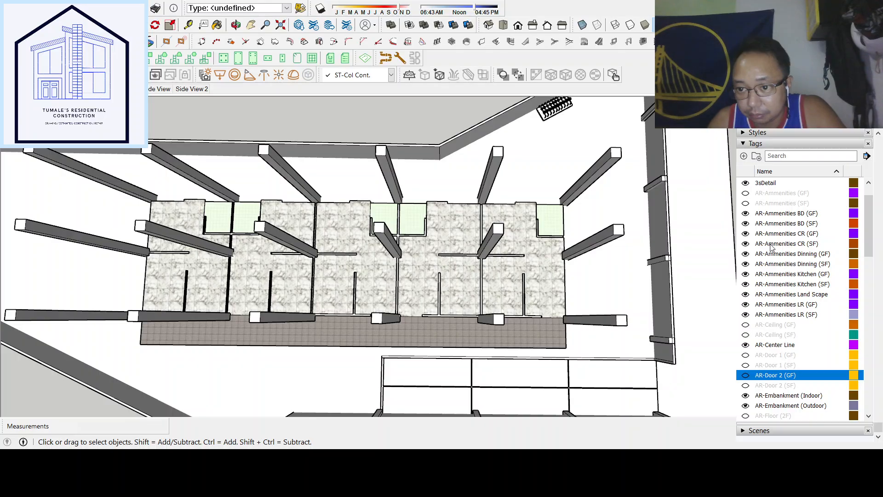
scroll(771, 252, down, 2)
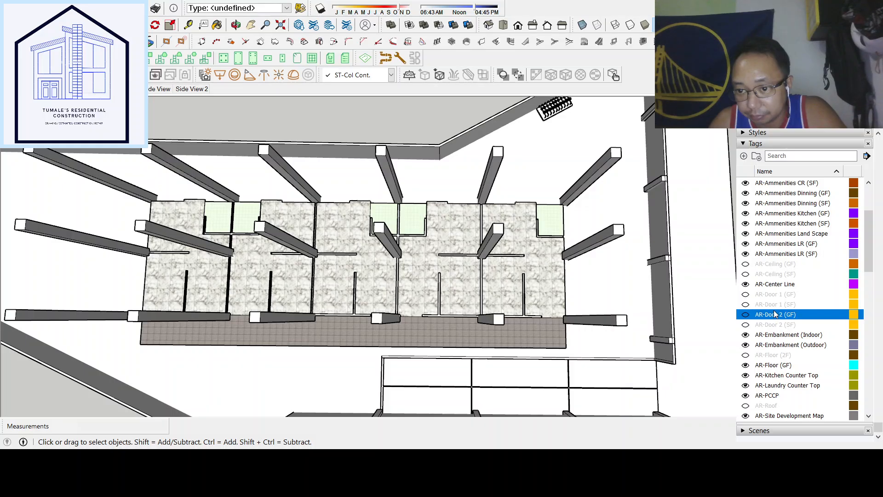
scroll(785, 362, down, 3)
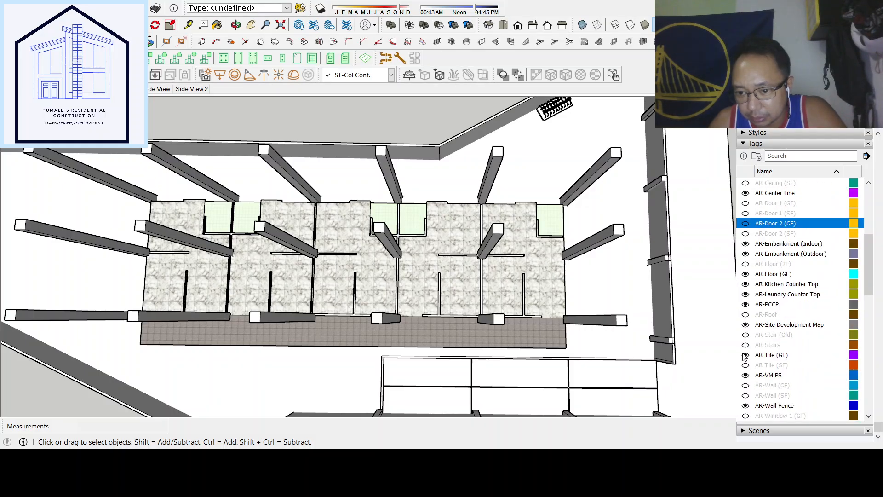
click(745, 355)
Hide the ground-floor slab by turning off the AR-Floor (GF) tag
scroll(758, 342, up, 1)
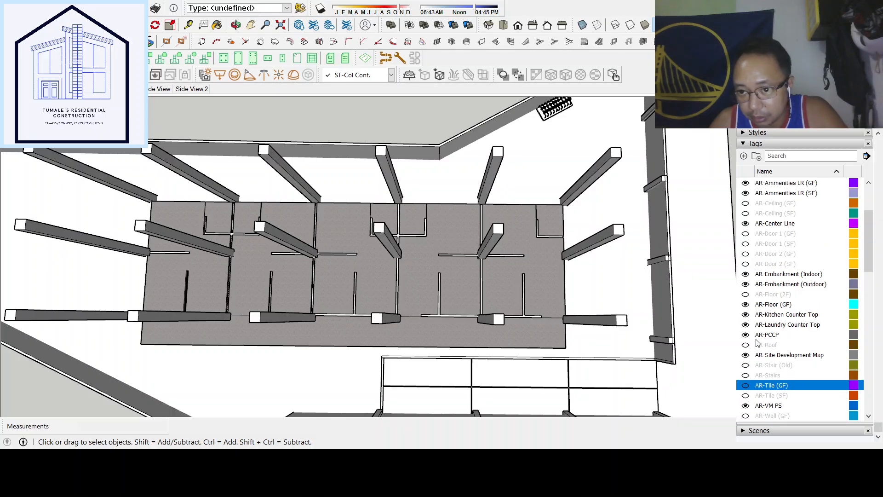
scroll(758, 343, up, 6)
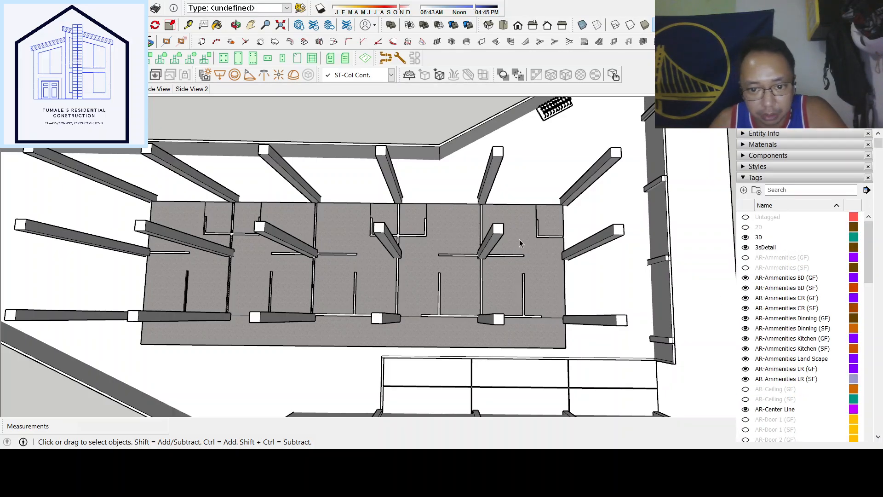
scroll(769, 343, down, 6)
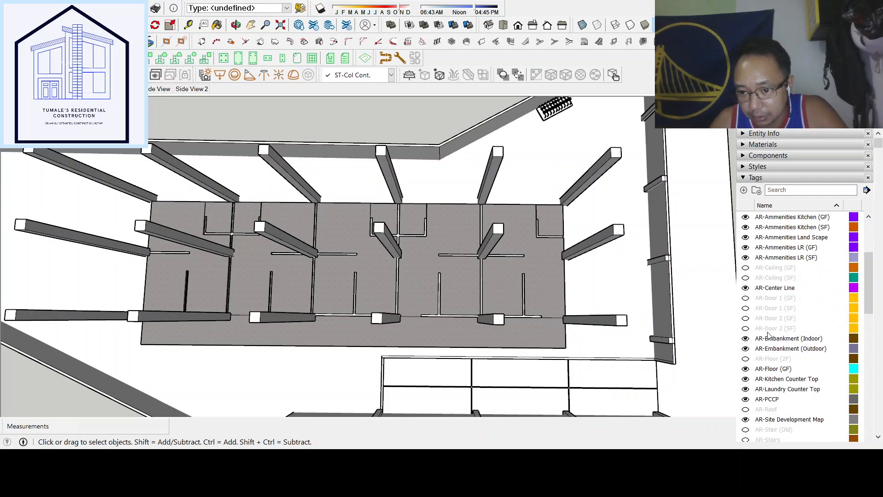
scroll(767, 326, down, 3)
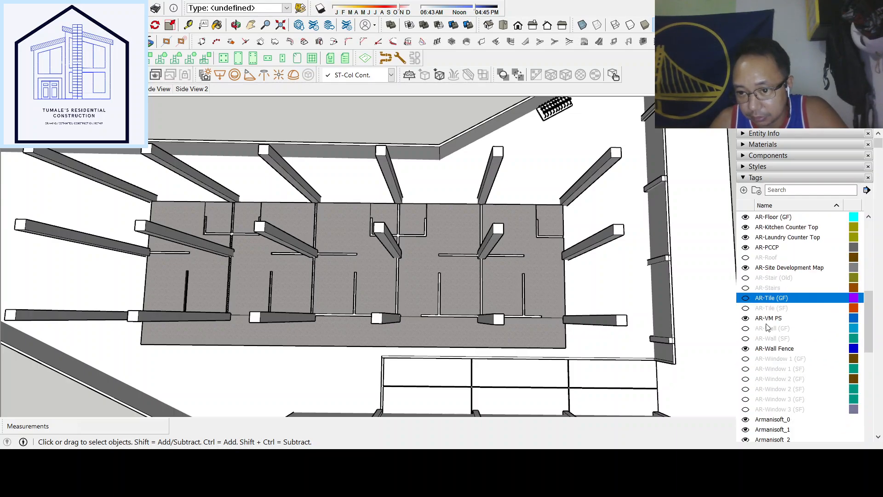
scroll(767, 327, down, 1)
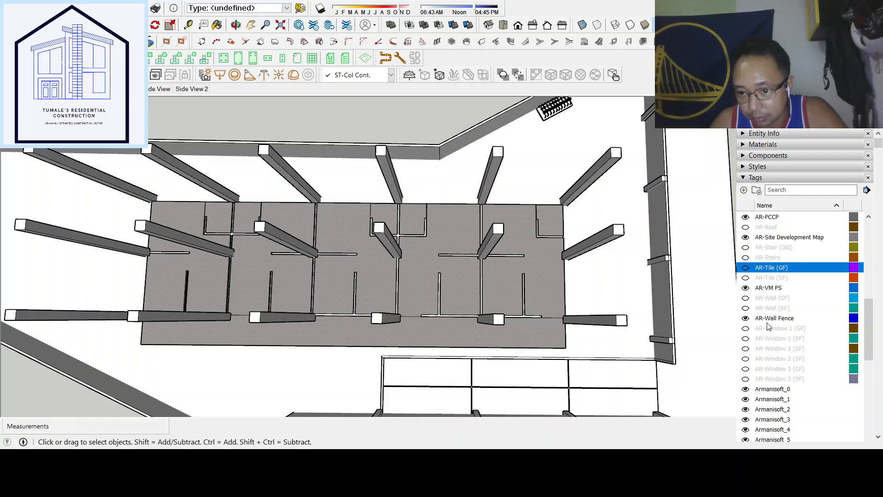
scroll(767, 327, down, 3)
scroll(767, 317, up, 7)
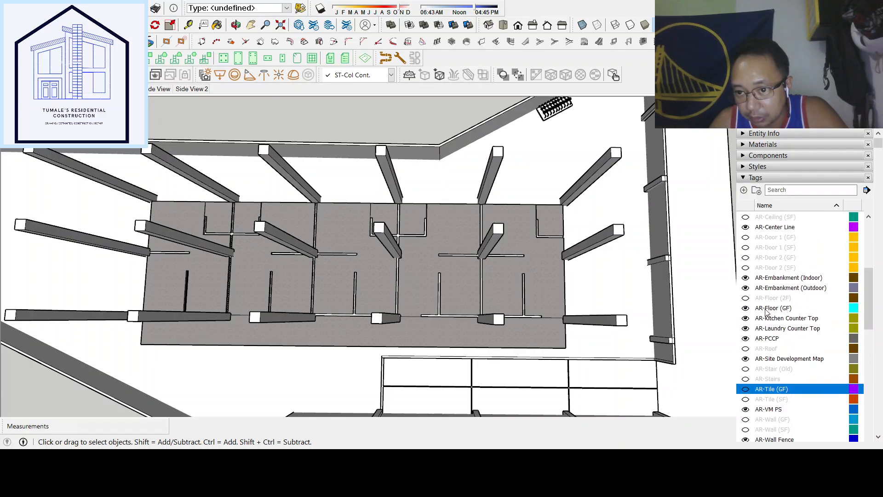
scroll(766, 311, up, 6)
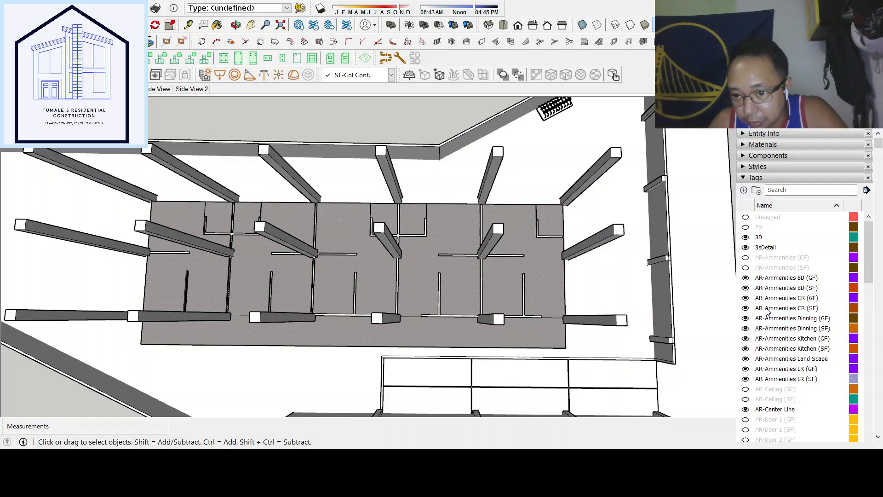
scroll(767, 312, down, 3)
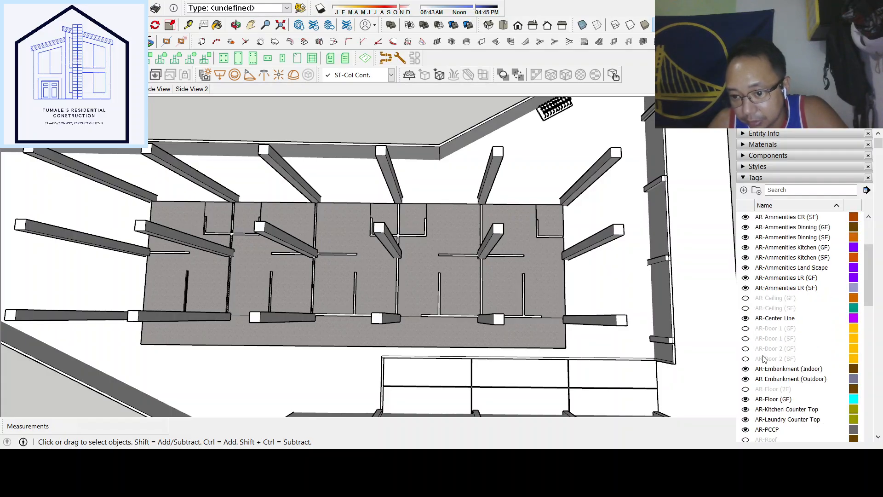
click(746, 399)
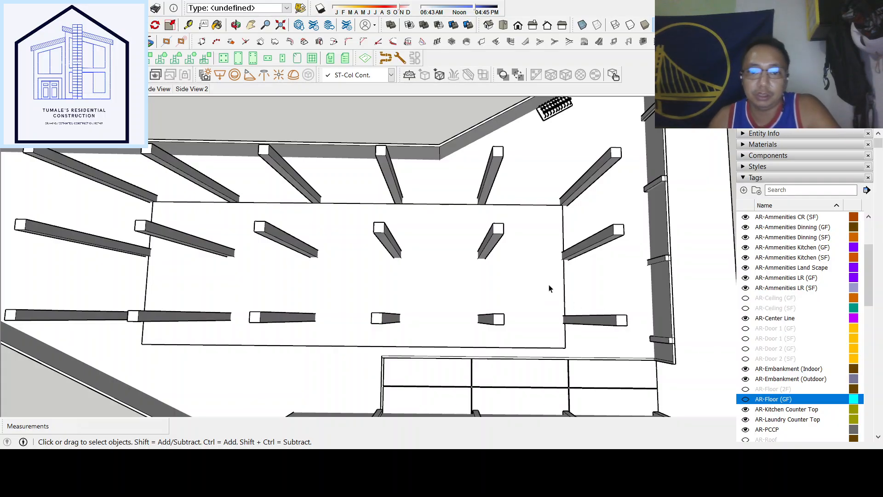
Examine the column bases and the raised embankment's edge up close, and the whole lot with its fence from above
key(o)
drag(548, 290, 461, 391)
scroll(461, 391, up, 6)
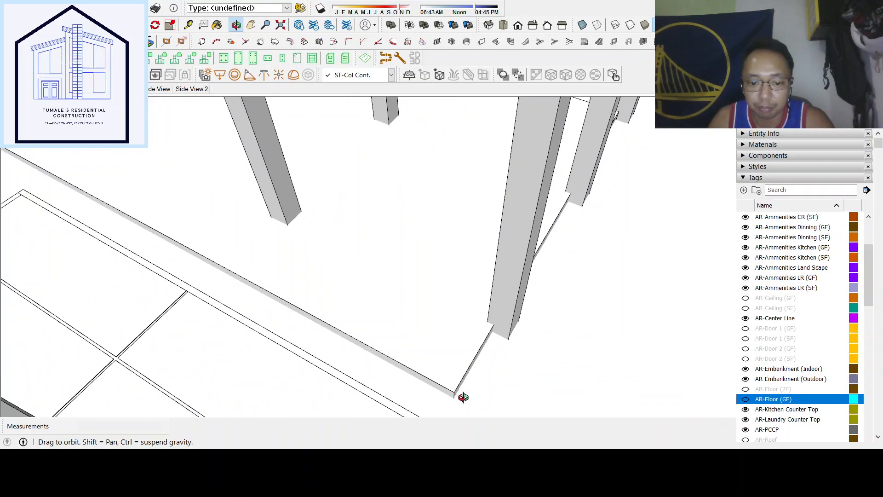
scroll(420, 339, down, 10)
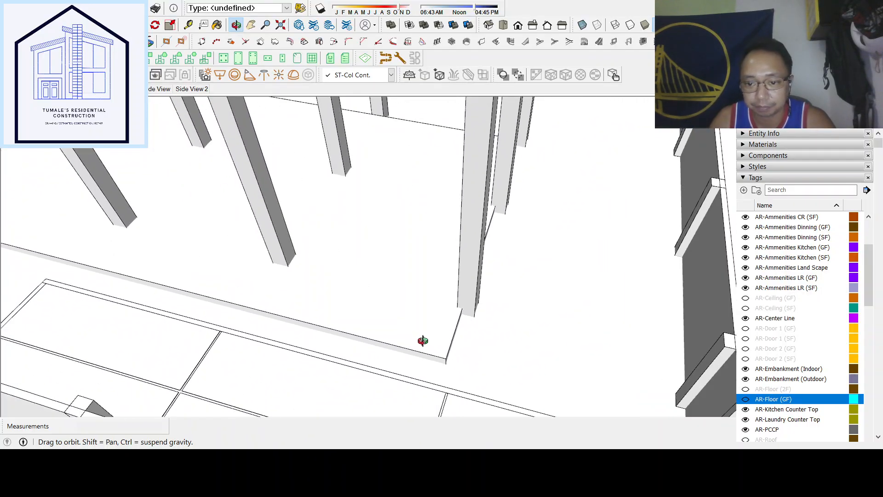
drag(541, 336, 537, 283)
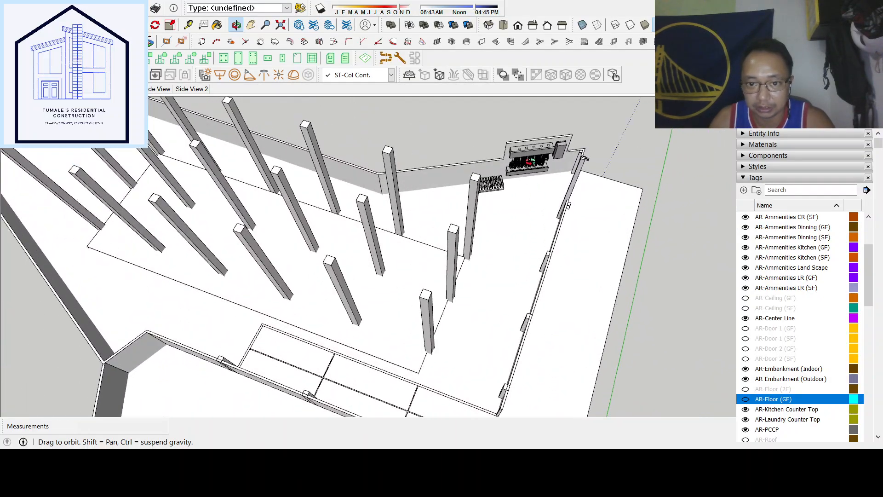
drag(440, 291, 662, 298)
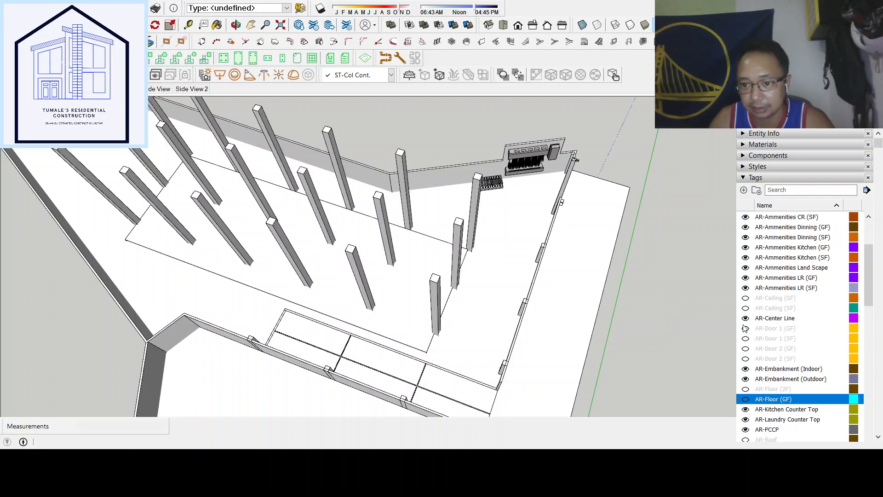
Hide the perimeter fence walls and their columns by turning off the AR-Wall Fence and ST-Col (Fence) tags
scroll(769, 360, down, 7)
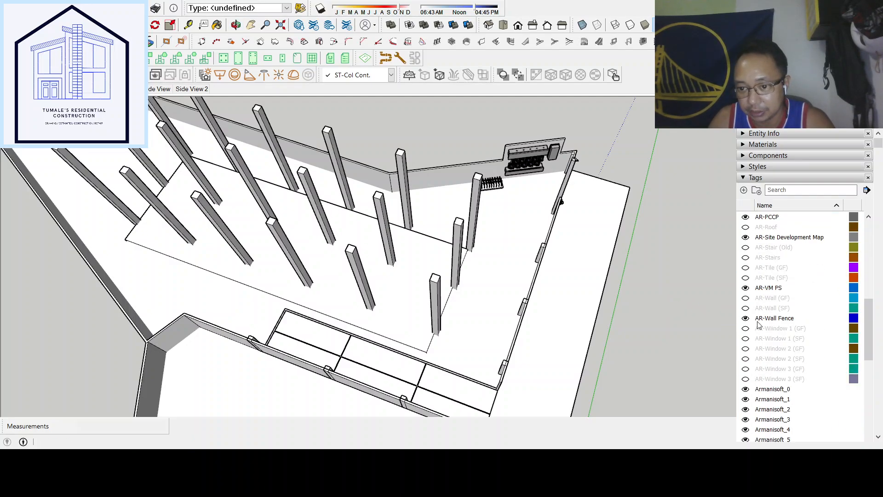
click(746, 319)
scroll(770, 386, down, 6)
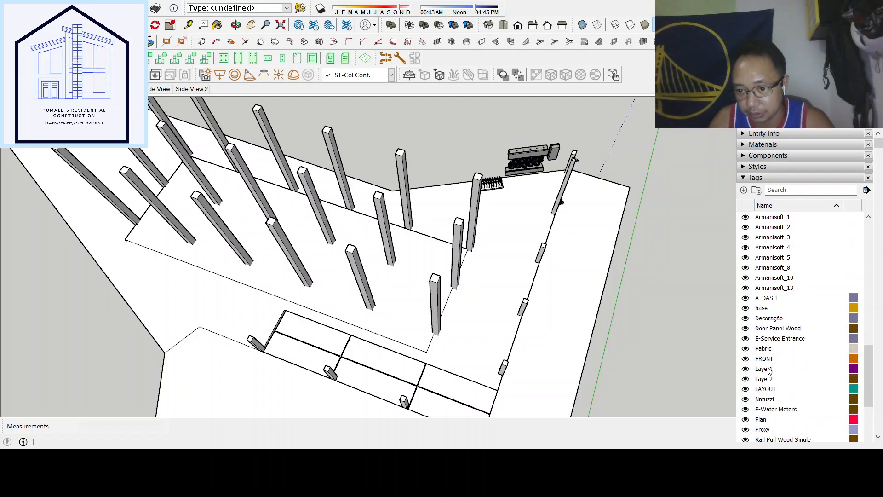
scroll(770, 371, down, 7)
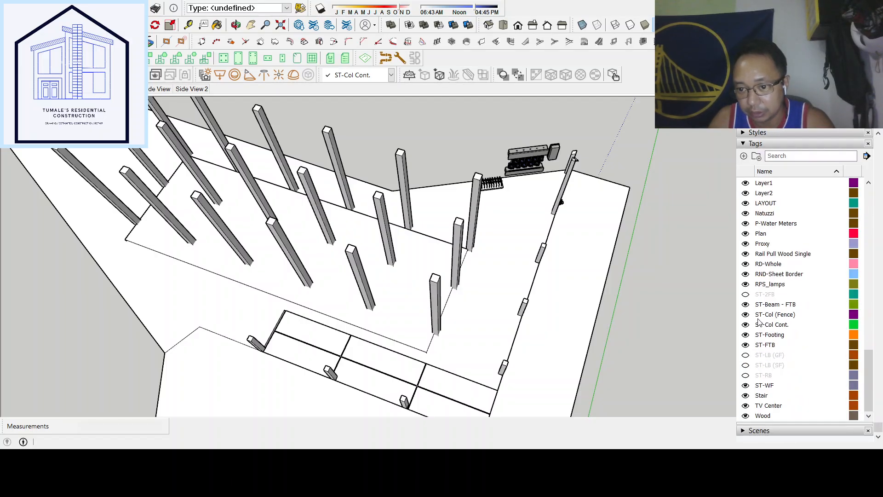
click(747, 314)
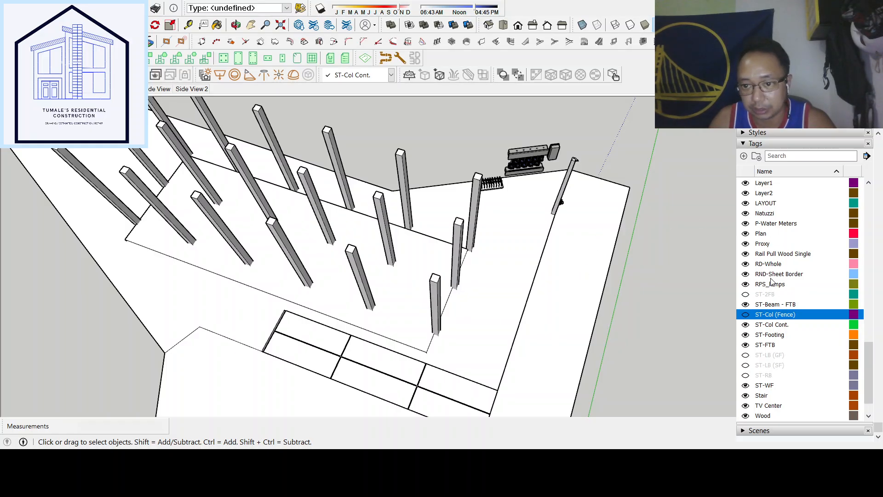
scroll(772, 283, up, 3)
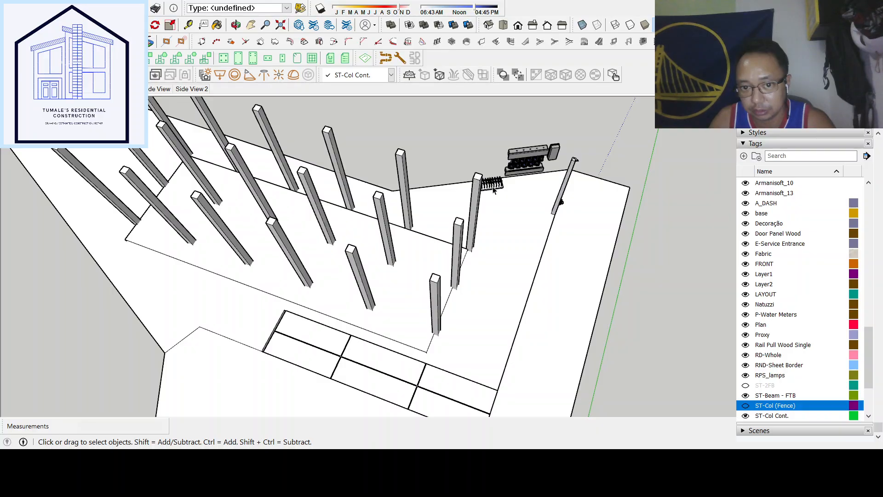
scroll(789, 293, up, 2)
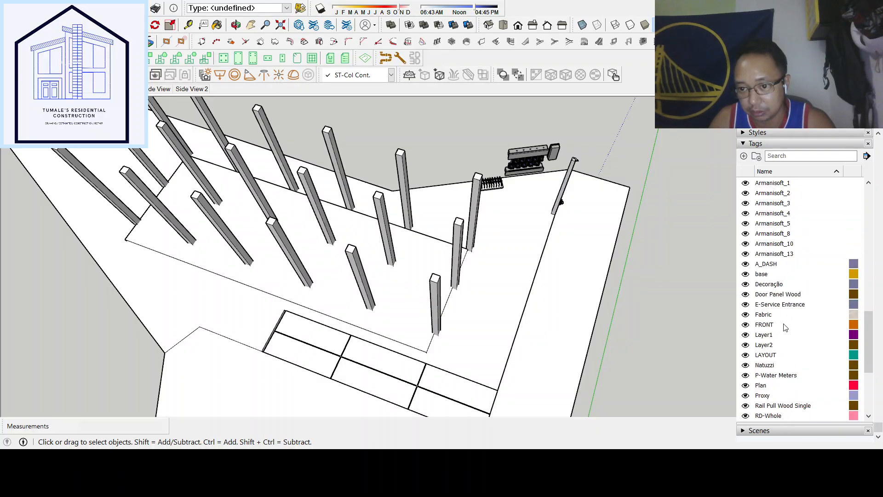
Measure the height of the raised embankment's side face at the corner nearest the parking grid
key(o)
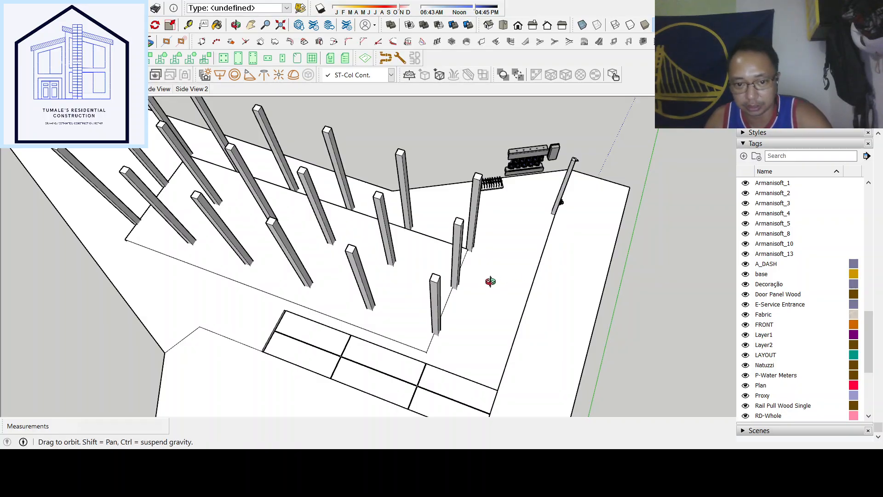
drag(447, 320, 517, 258)
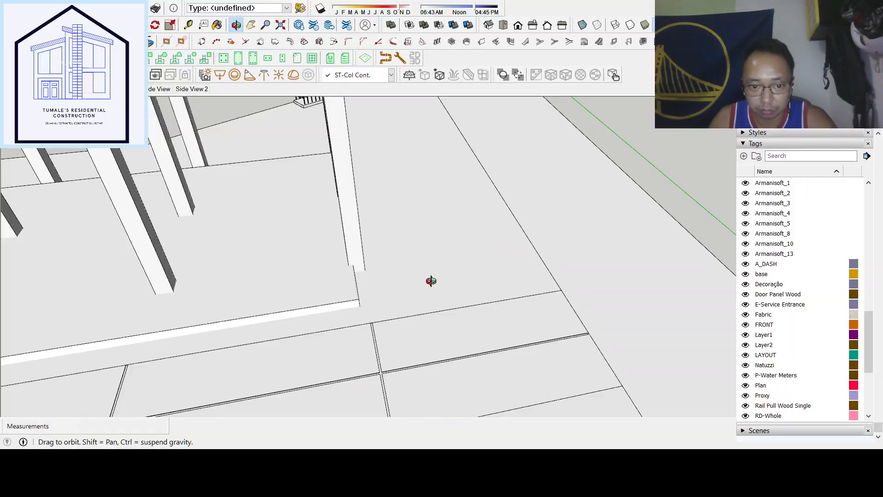
drag(430, 282, 304, 274)
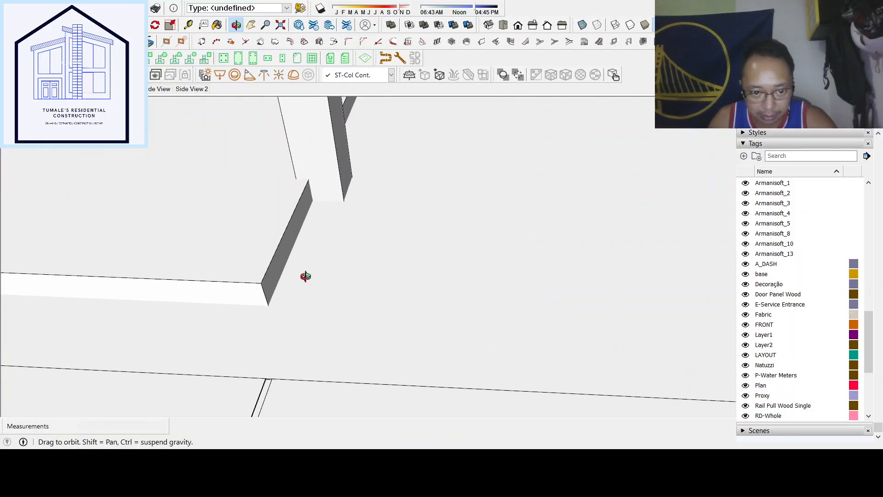
key(t)
click(282, 236)
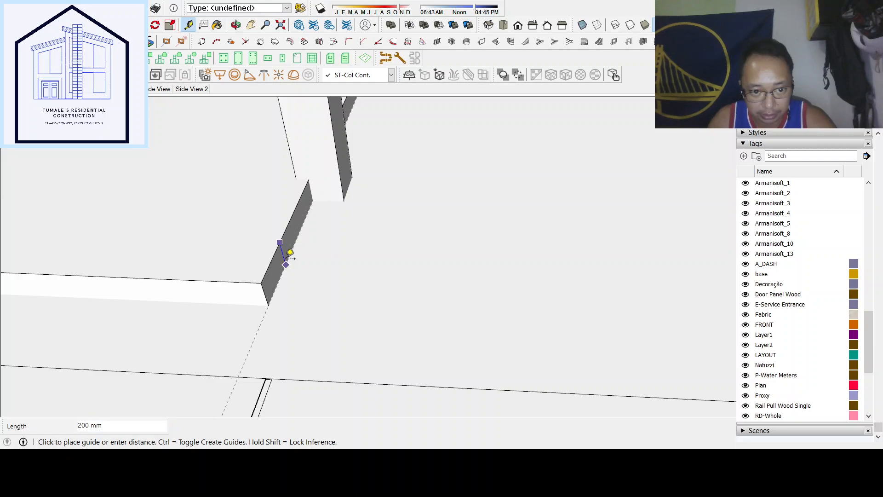
key(space)
scroll(309, 275, down, 6)
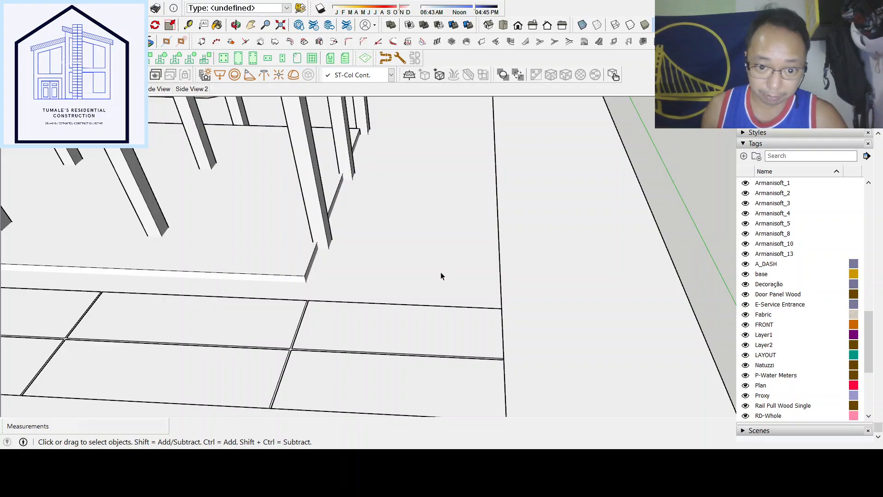
Hide the raised indoor embankment beneath the columns by turning off the AR-Embankment (Indoor) tag
scroll(529, 295, down, 4)
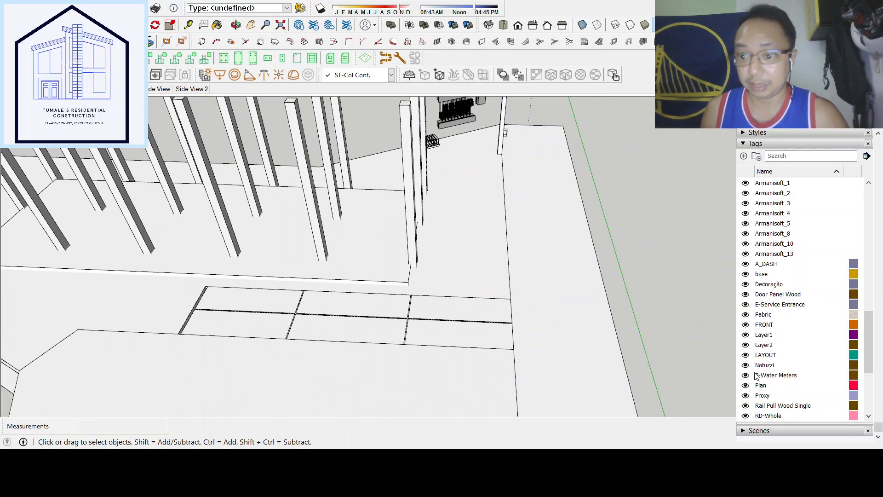
scroll(770, 311, up, 3)
scroll(771, 309, up, 6)
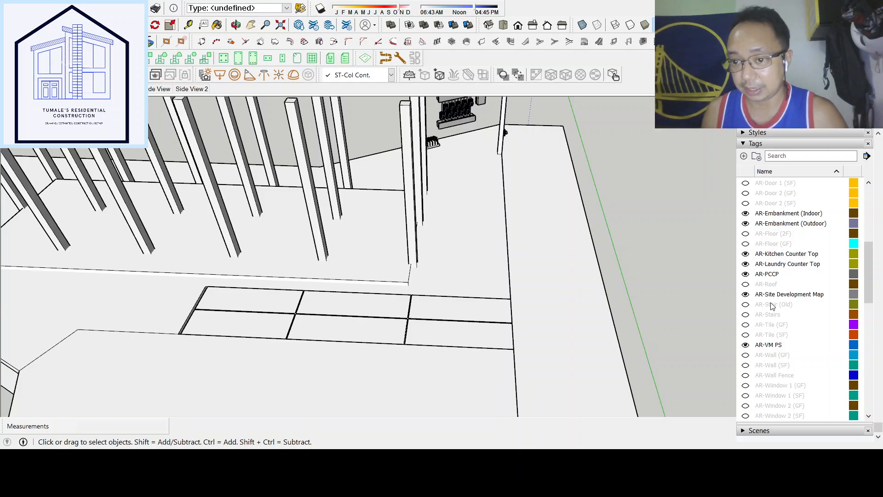
scroll(772, 307, down, 6)
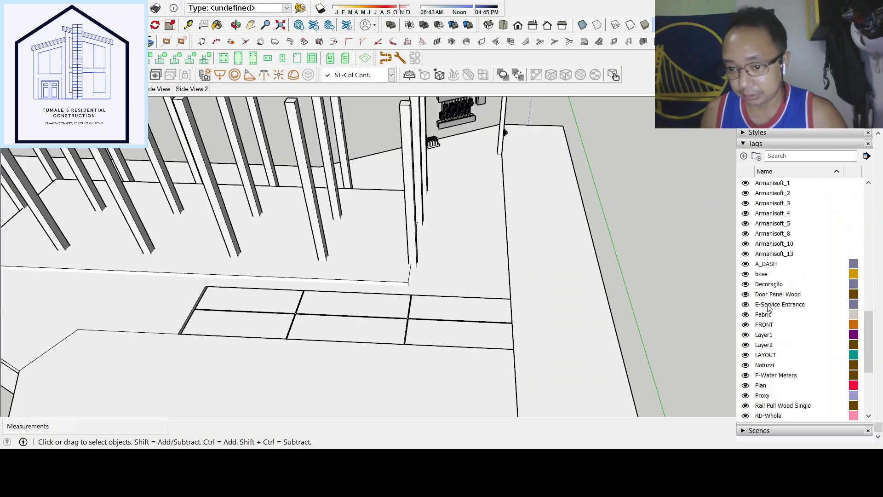
scroll(768, 306, up, 10)
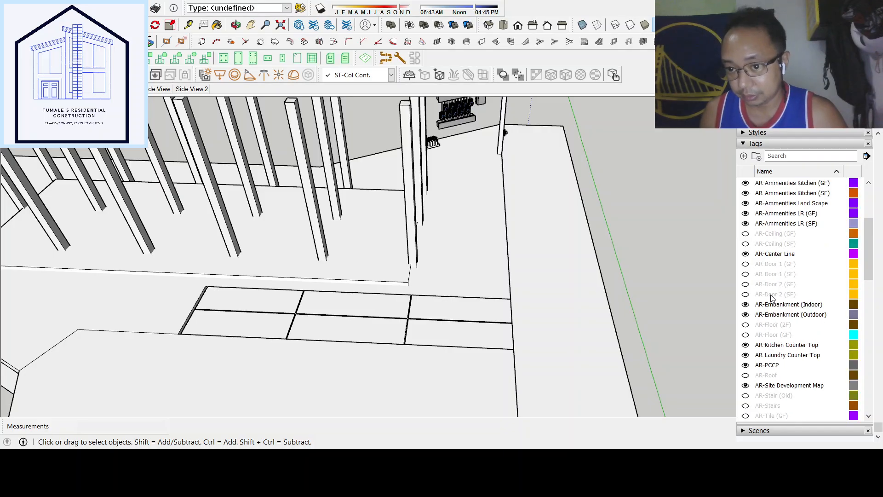
scroll(772, 298, up, 3)
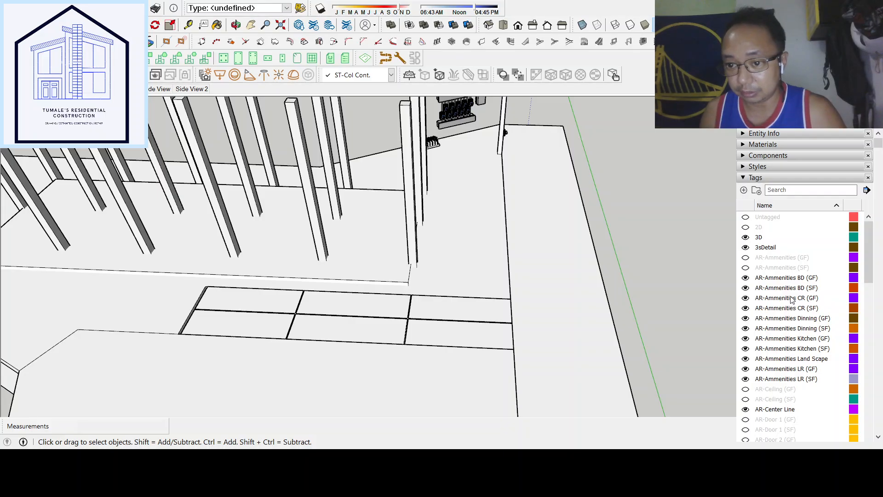
scroll(781, 295, down, 2)
scroll(781, 295, down, 1)
scroll(780, 295, up, 3)
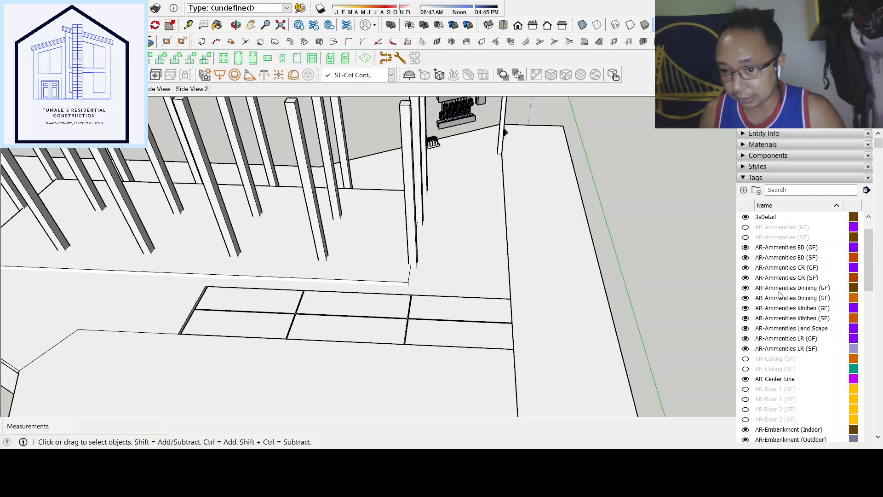
scroll(779, 295, down, 6)
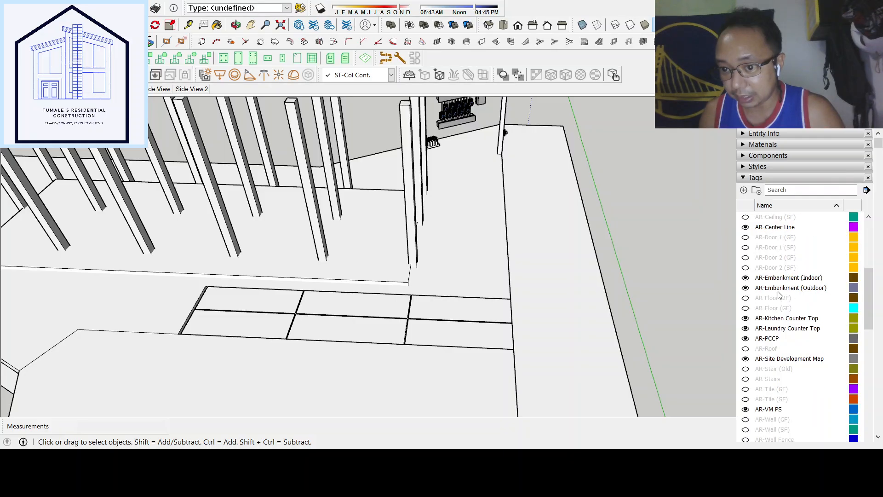
click(746, 279)
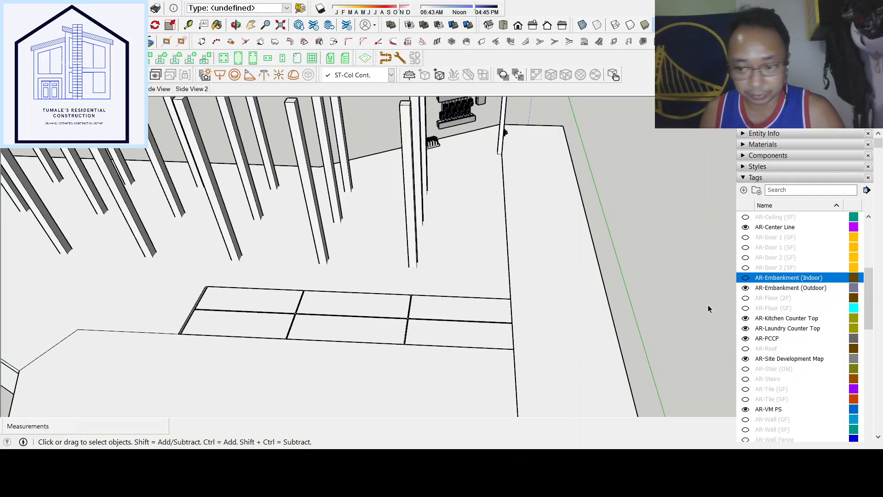
Hide the gridded parking pavement by turning off the AR-PCCP tag
scroll(759, 329, up, 6)
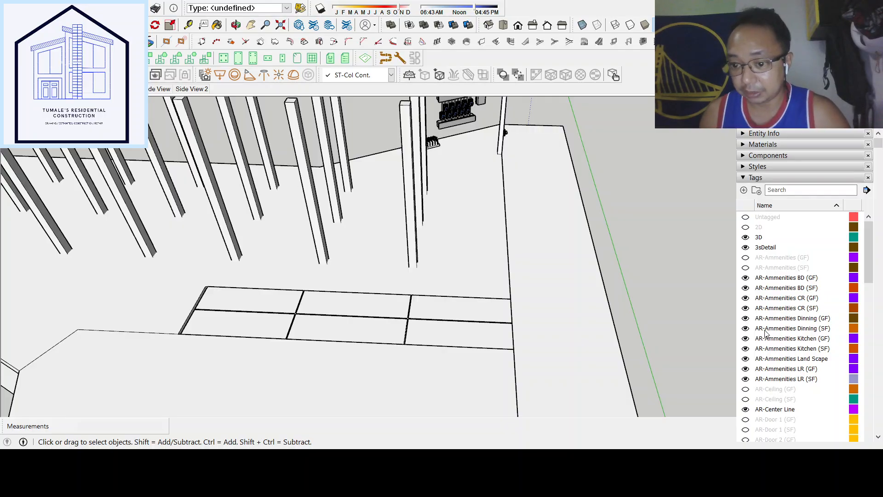
scroll(769, 330, down, 2)
scroll(770, 333, down, 3)
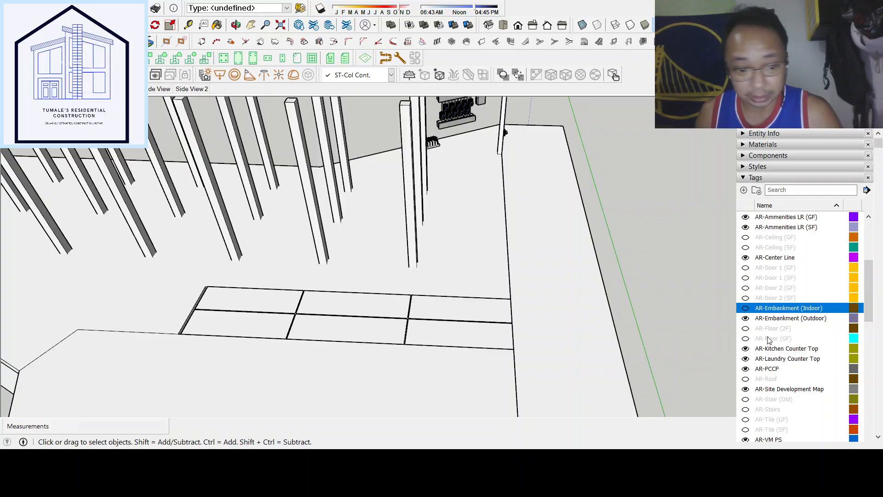
scroll(758, 338, down, 2)
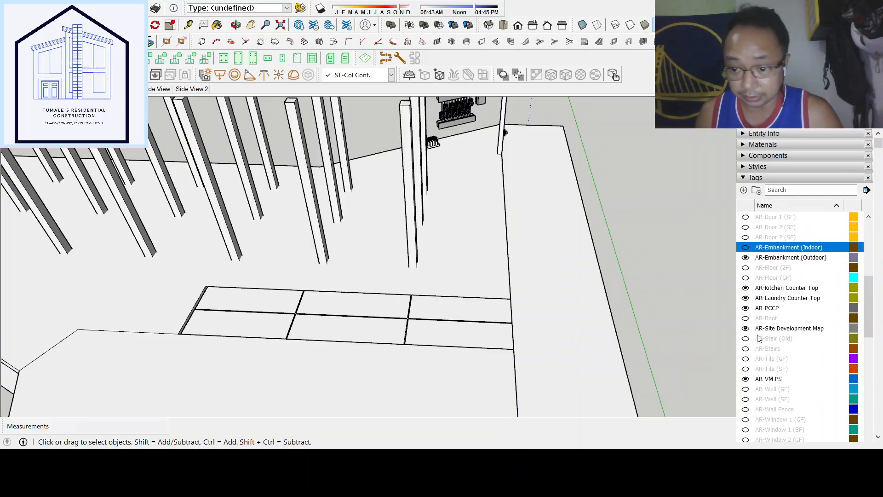
click(746, 309)
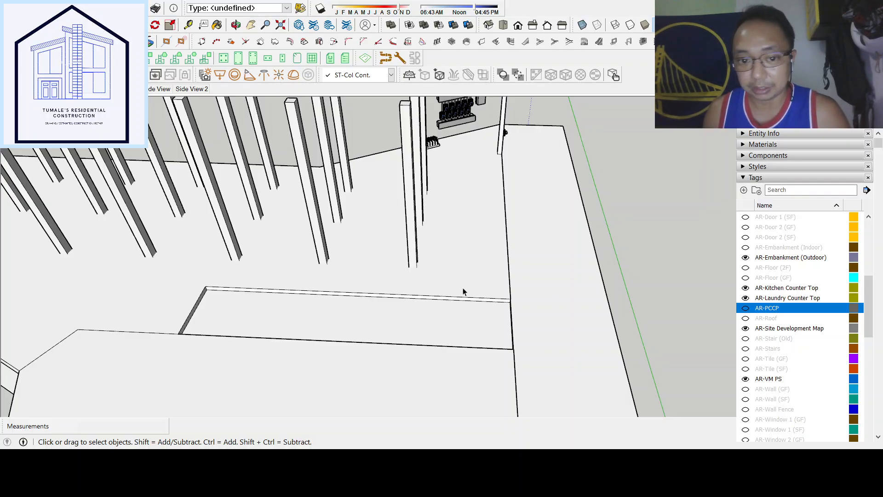
scroll(611, 274, up, 1)
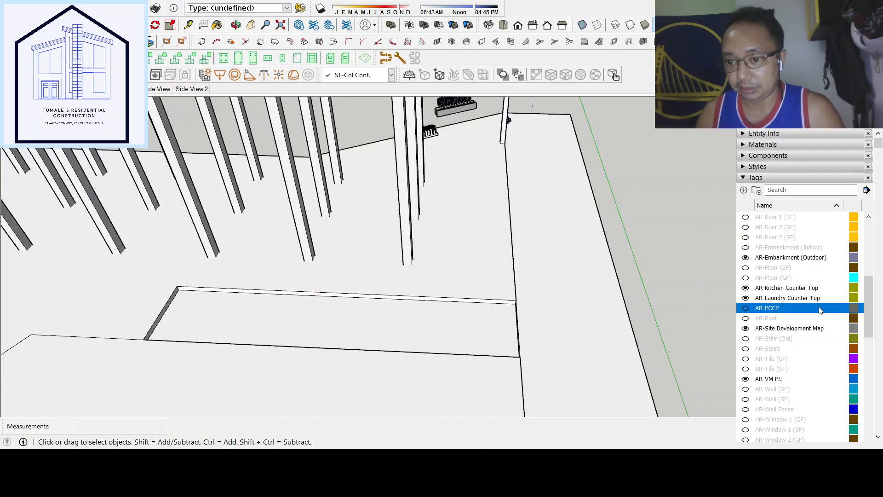
Hide the outdoor embankment around the building by turning off the AR-Embankment (Outdoor) tag
scroll(821, 311, up, 3)
scroll(822, 311, up, 4)
scroll(812, 310, down, 10)
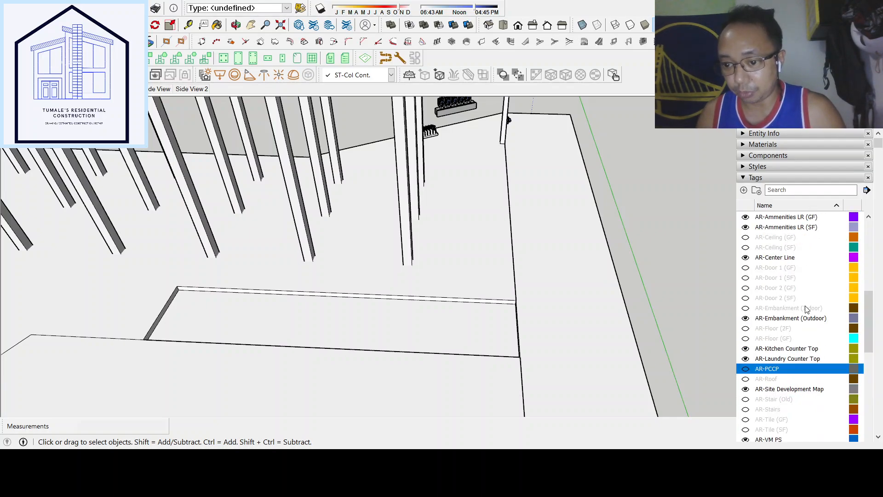
scroll(805, 310, up, 10)
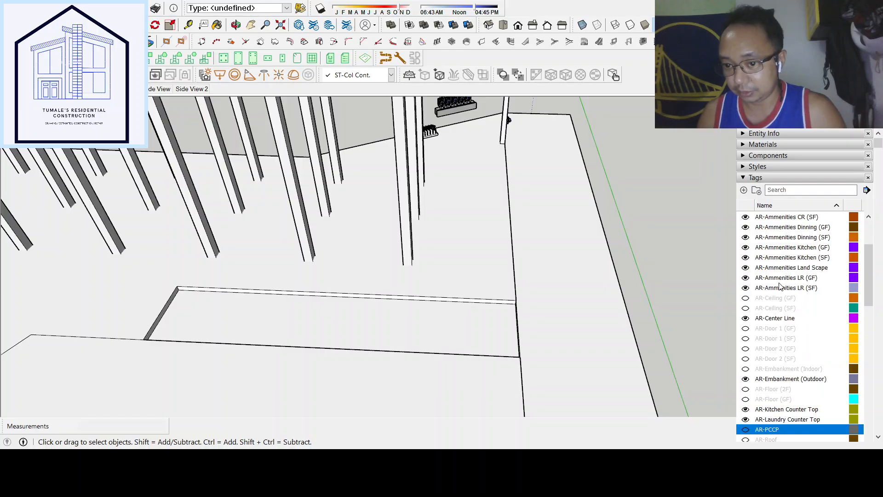
scroll(779, 270, up, 1)
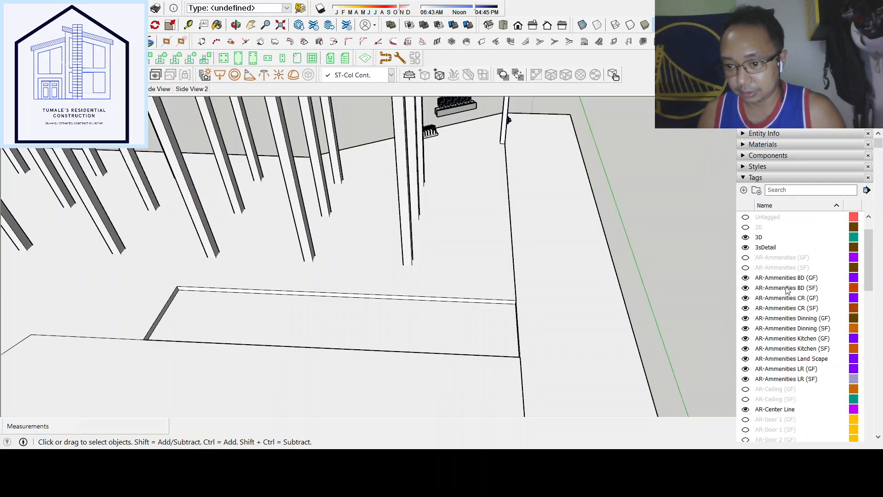
scroll(786, 290, down, 6)
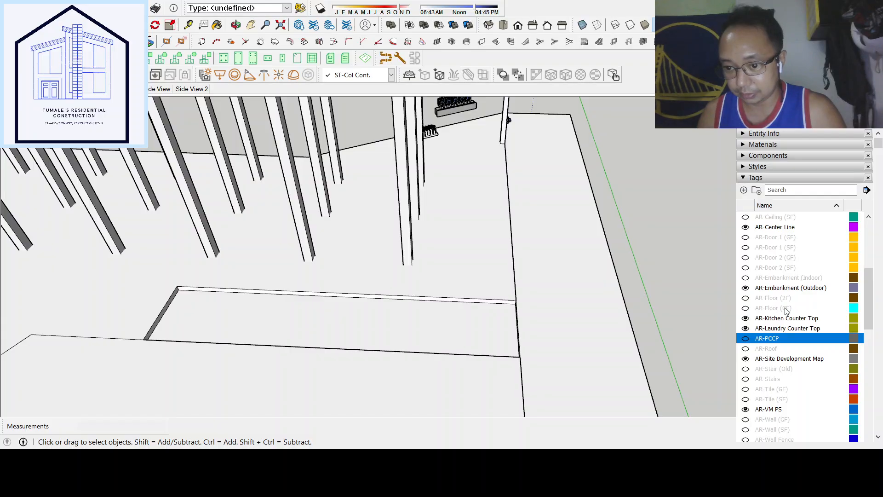
scroll(783, 304, up, 4)
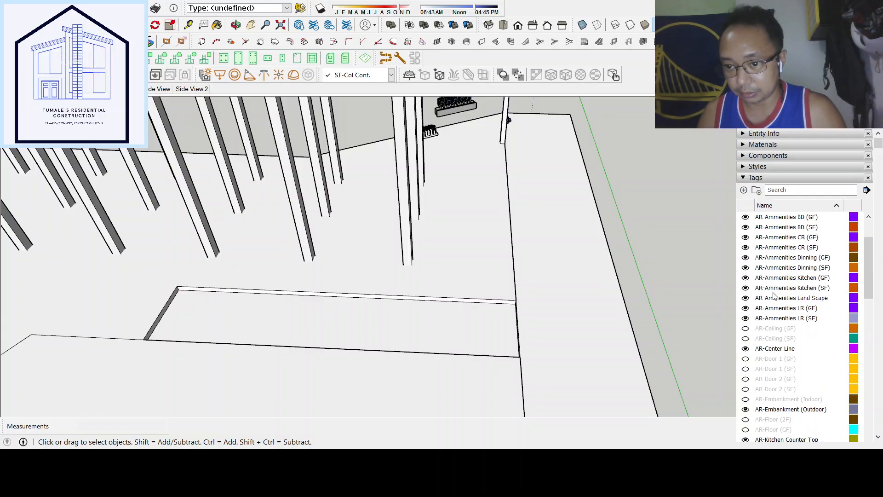
scroll(774, 296, up, 2)
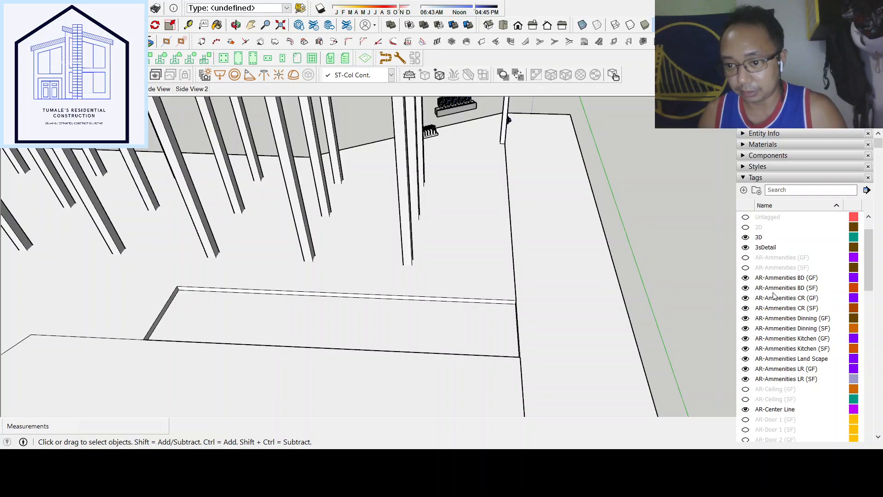
scroll(775, 296, down, 4)
scroll(774, 295, down, 6)
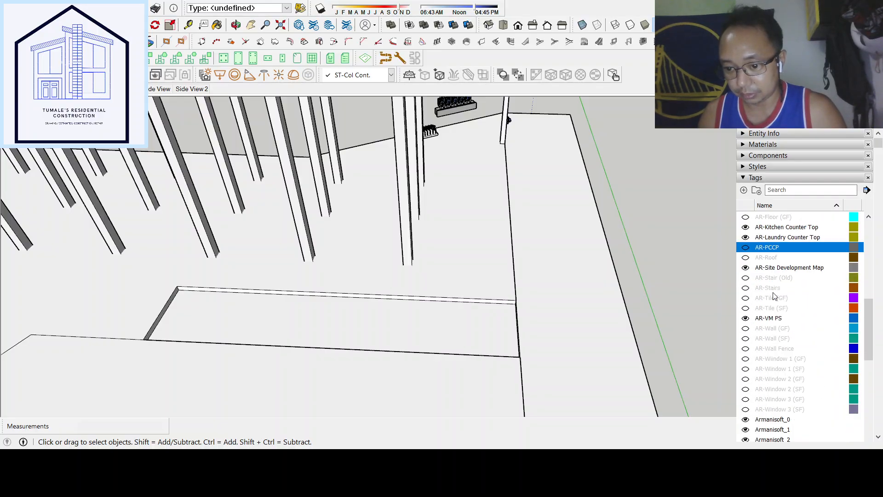
scroll(775, 296, down, 3)
scroll(774, 296, up, 5)
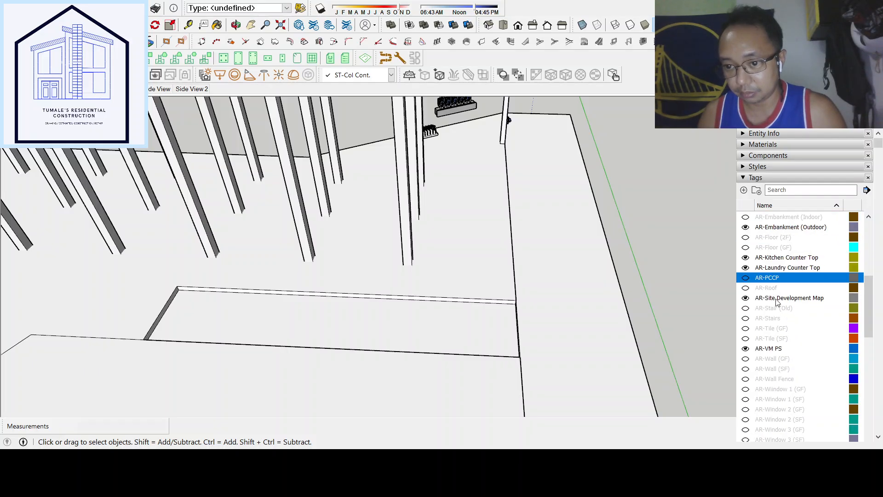
scroll(771, 312, up, 3)
click(746, 318)
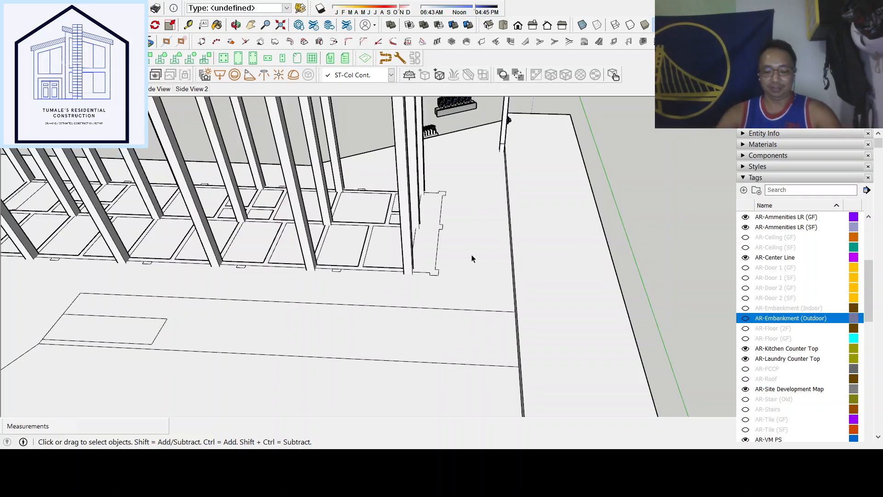
Measure the height of the exposed side face along the lot's long edge beside the columns
key(o)
drag(416, 285, 607, 203)
key(t)
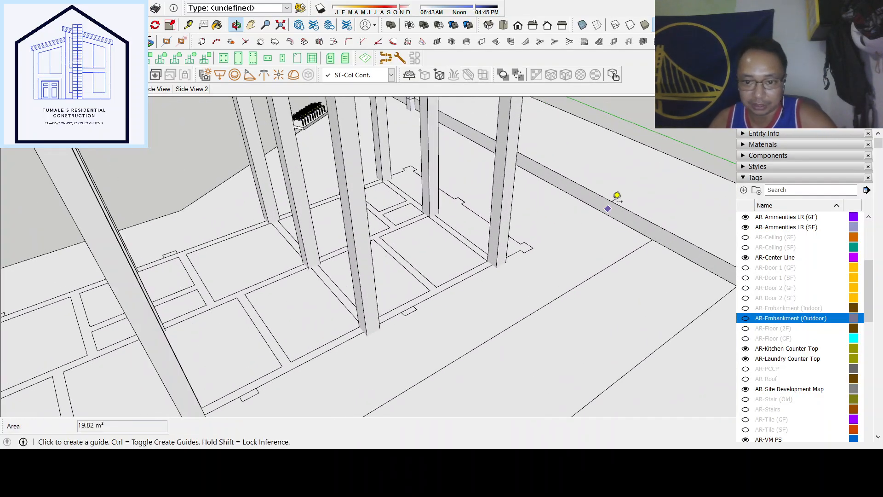
click(613, 201)
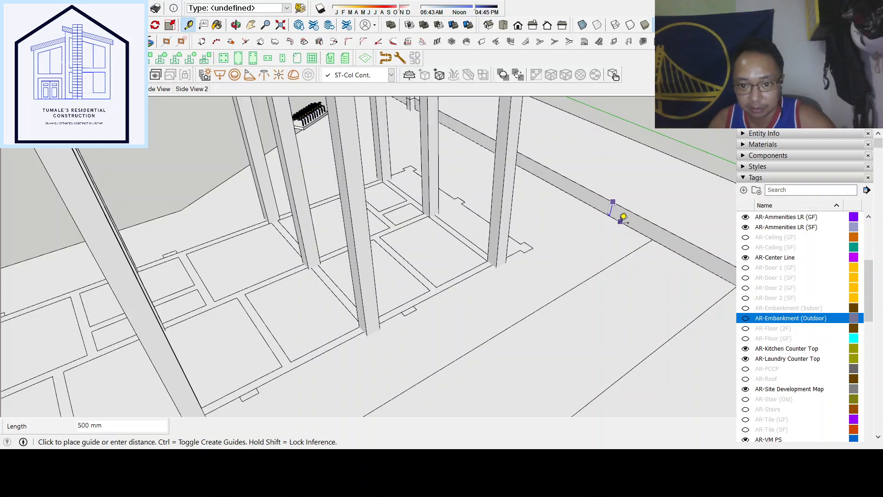
key(space)
Examine the column bases and the tie beam and footing outlines at ground level, up close and along the whole building
scroll(352, 266, down, 3)
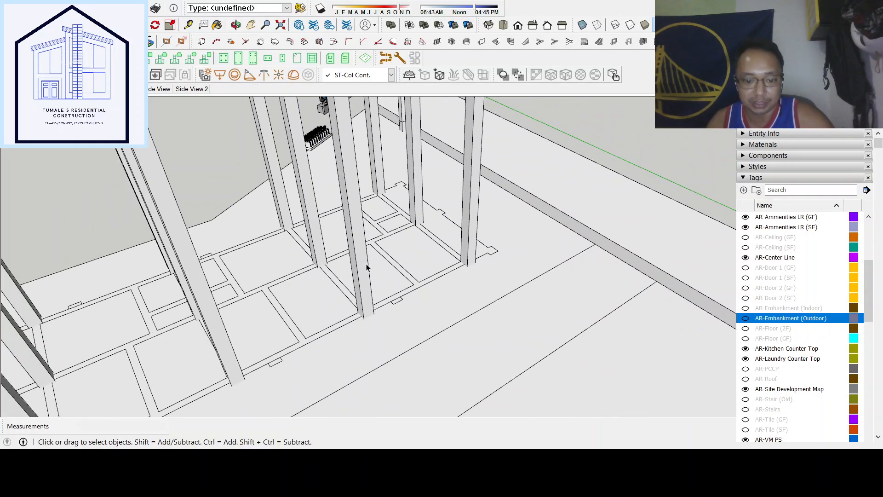
scroll(367, 267, down, 2)
middle_drag(450, 272, 384, 249)
scroll(127, 313, up, 4)
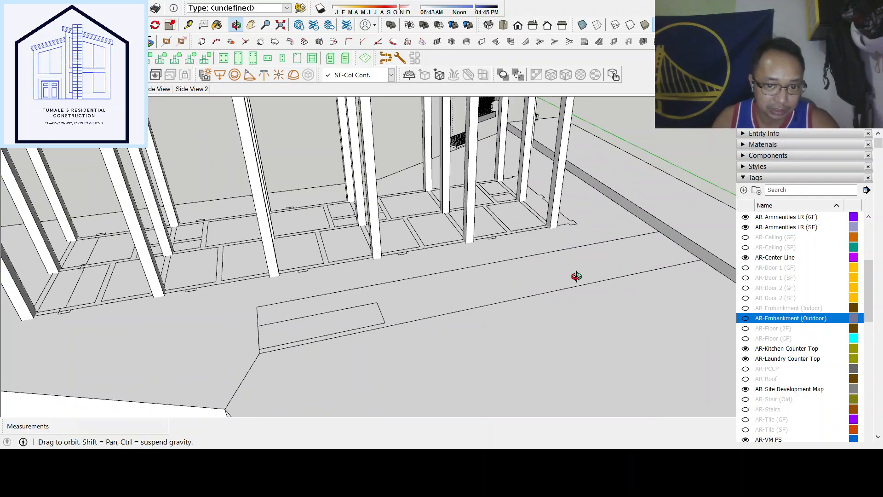
scroll(576, 277, down, 3)
scroll(300, 278, up, 7)
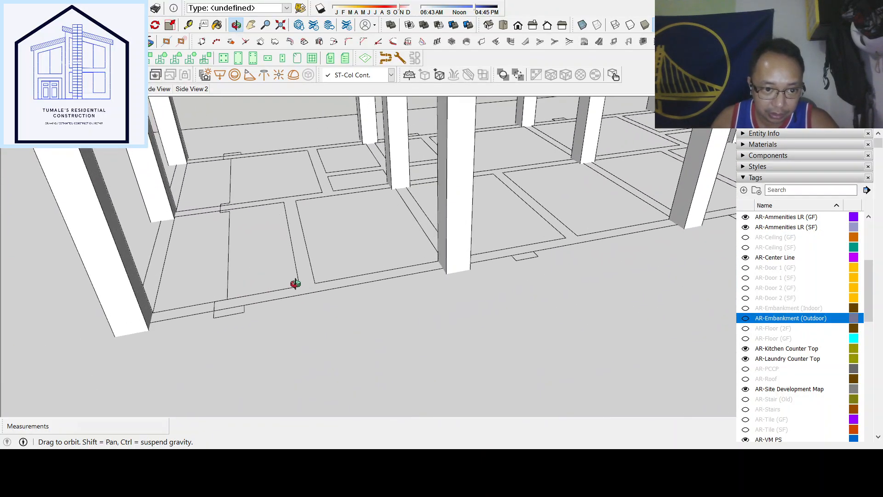
middle_drag(296, 284, 330, 285)
scroll(331, 285, up, 4)
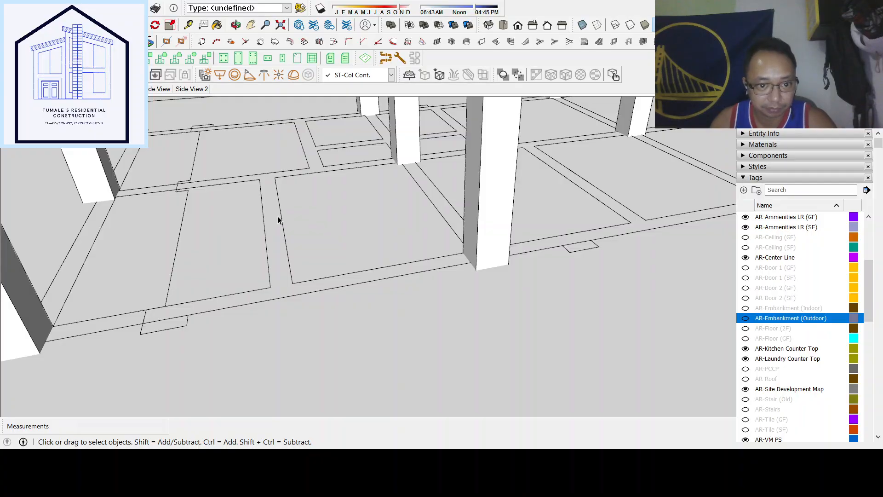
scroll(264, 273, down, 4)
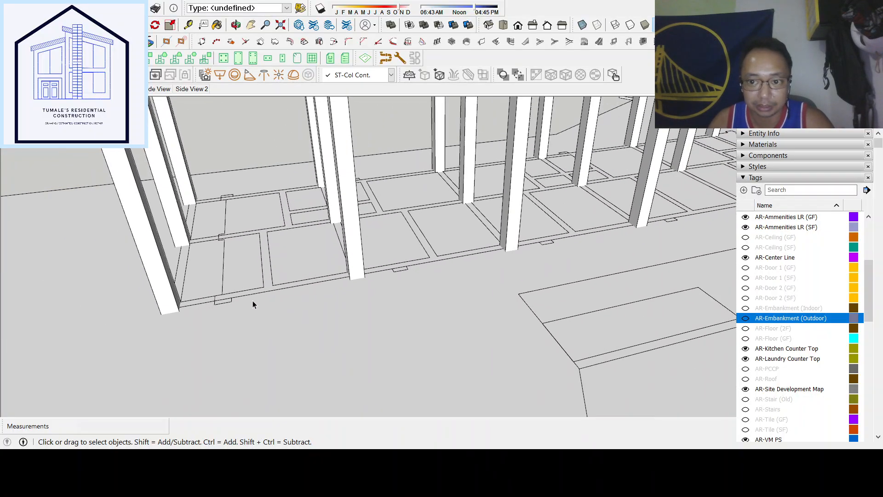
scroll(252, 301, down, 3)
scroll(595, 235, up, 2)
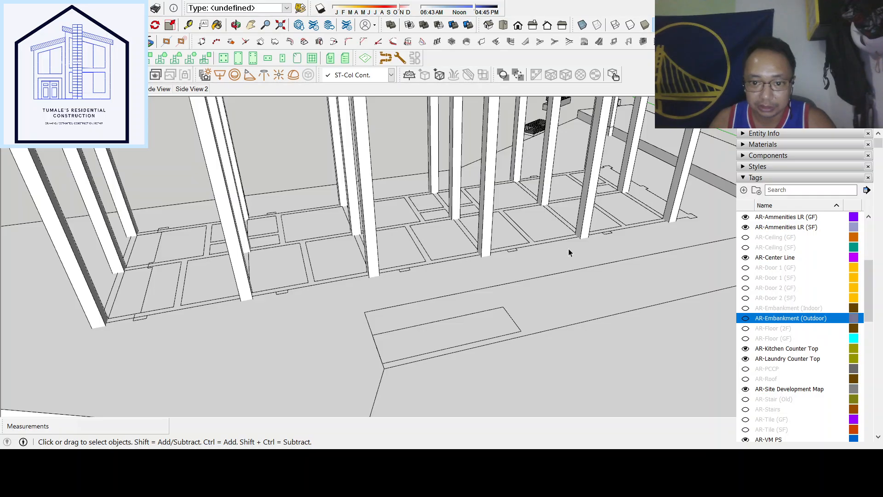
scroll(448, 270, up, 5)
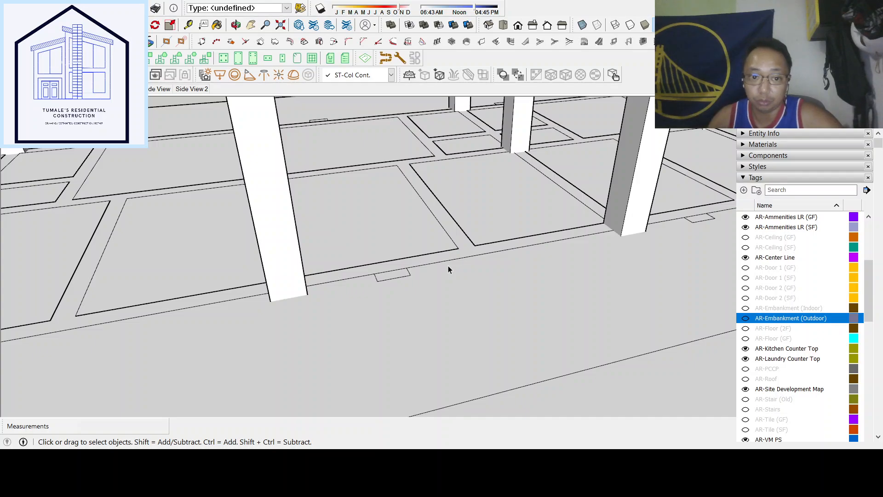
scroll(492, 250, down, 5)
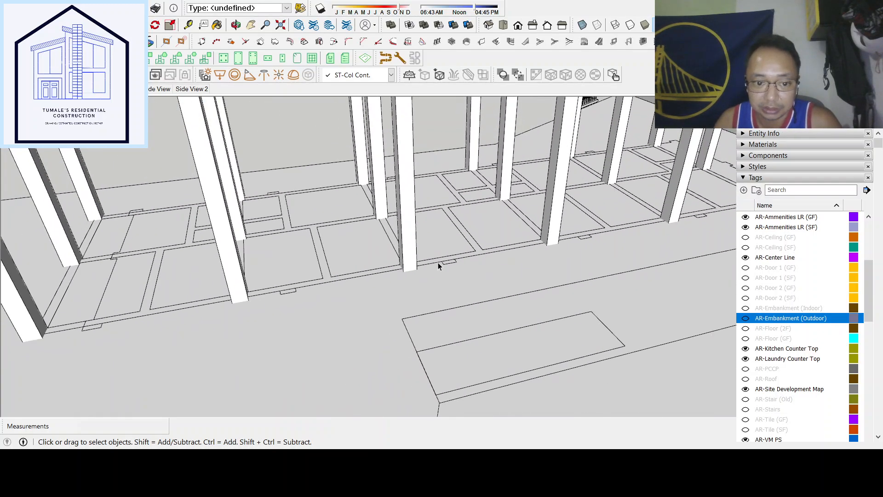
scroll(438, 263, down, 2)
scroll(203, 308, up, 4)
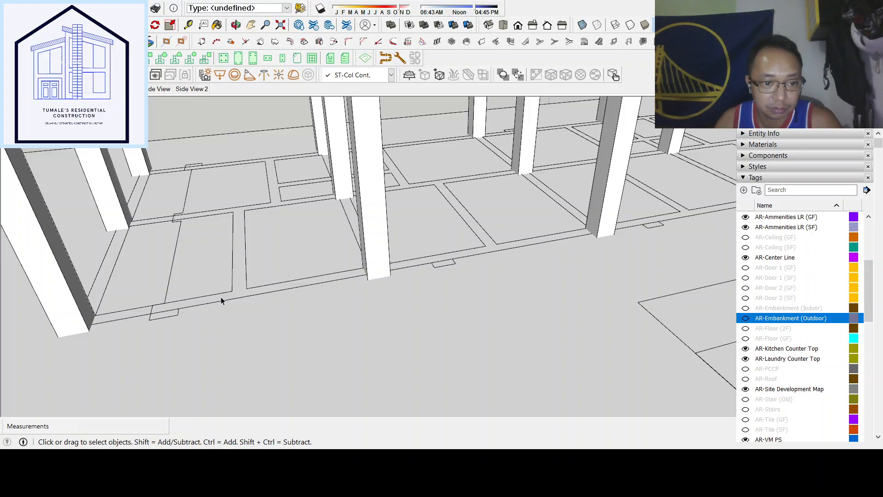
scroll(216, 306, down, 3)
Hide the footing tie beams between the column bases by turning off the ST-FTB tag
scroll(788, 364, down, 8)
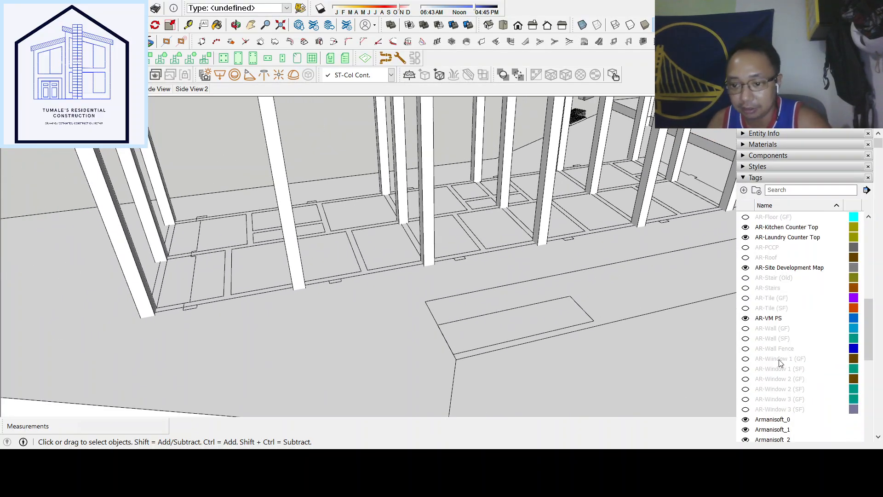
scroll(788, 369, down, 10)
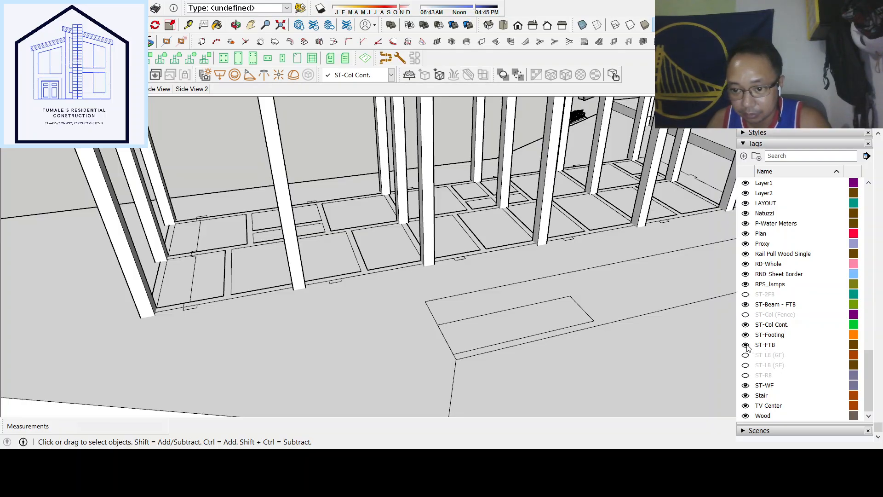
click(746, 345)
scroll(229, 302, down, 1)
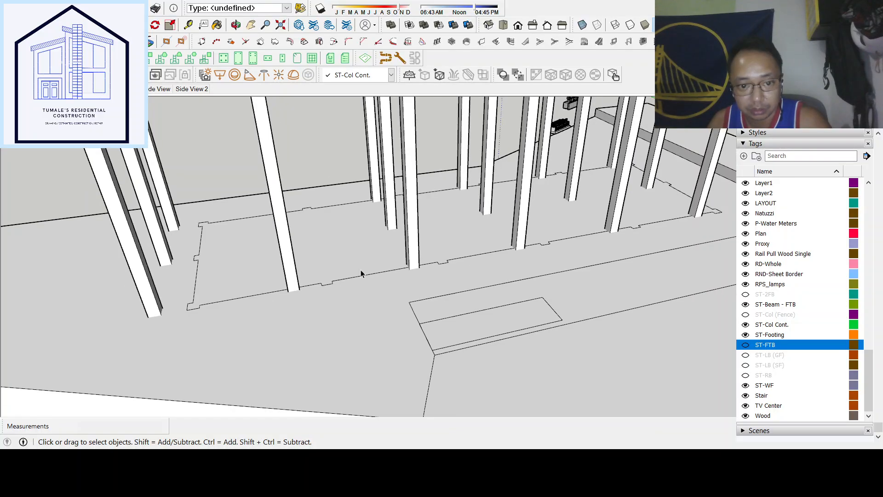
scroll(324, 252, down, 6)
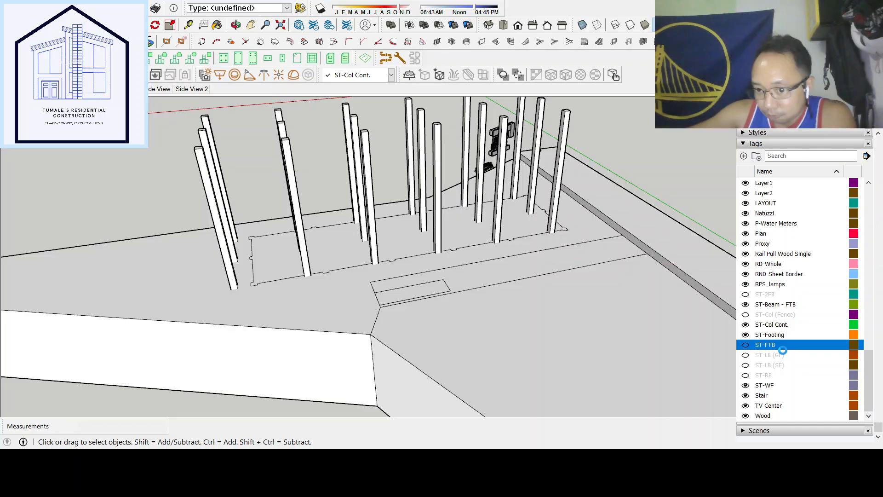
Hide the lot surface around the columns by turning off the AR-Site Development Map tag
scroll(782, 350, up, 20)
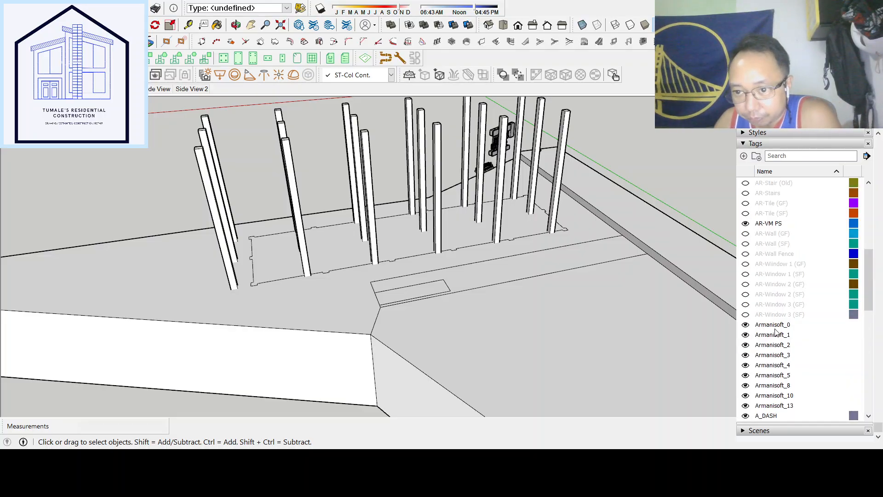
scroll(783, 326, up, 2)
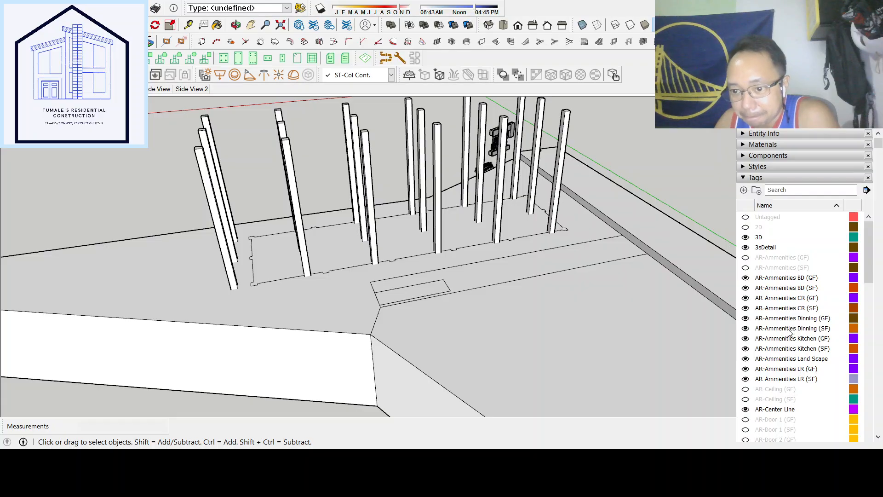
scroll(768, 368, down, 7)
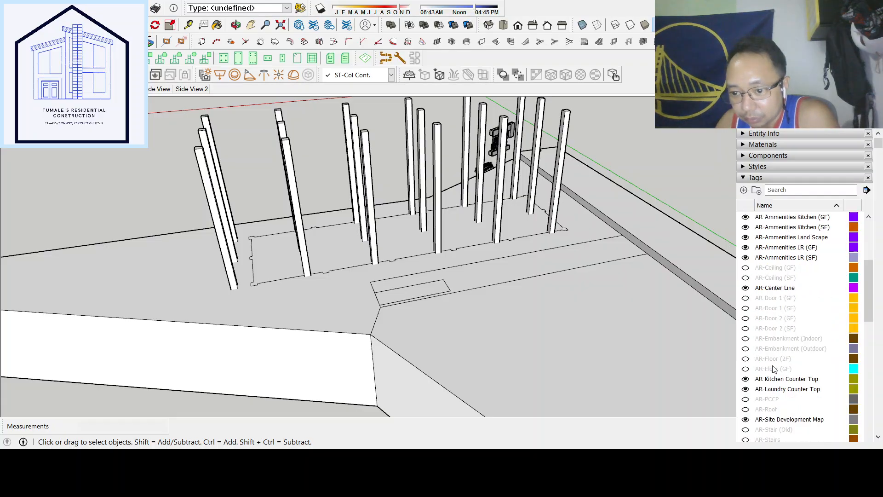
scroll(775, 368, down, 5)
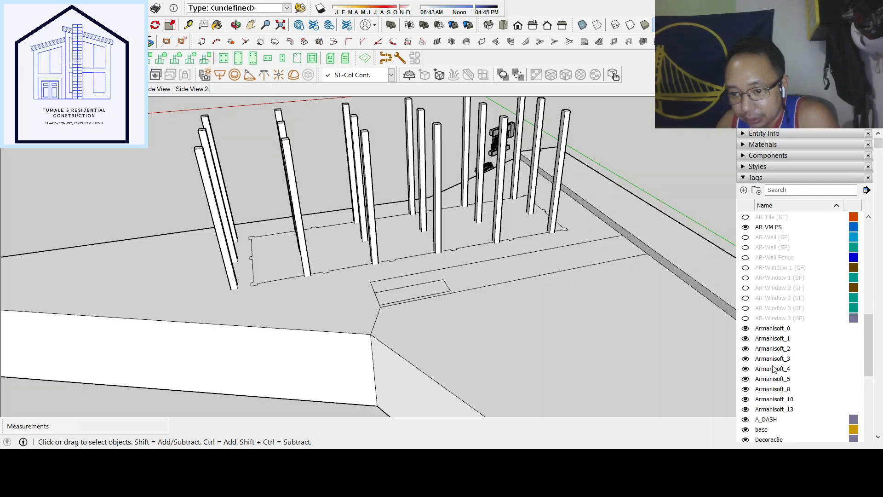
scroll(772, 355, up, 4)
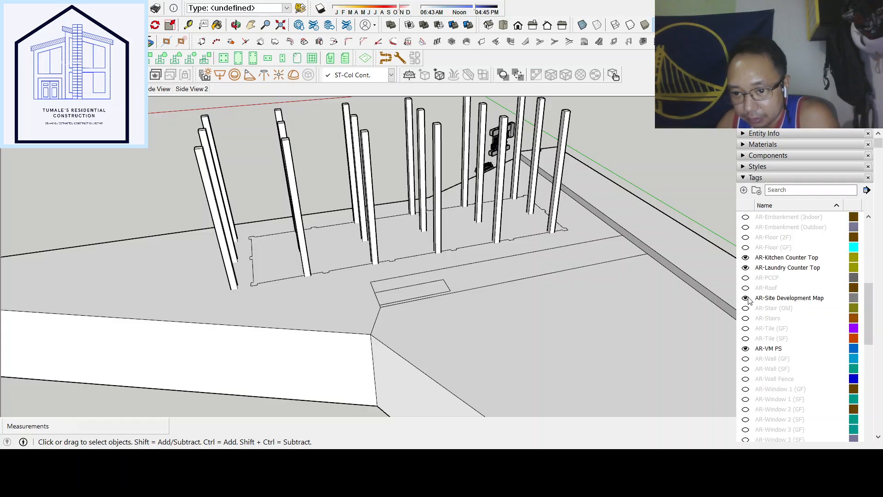
click(746, 298)
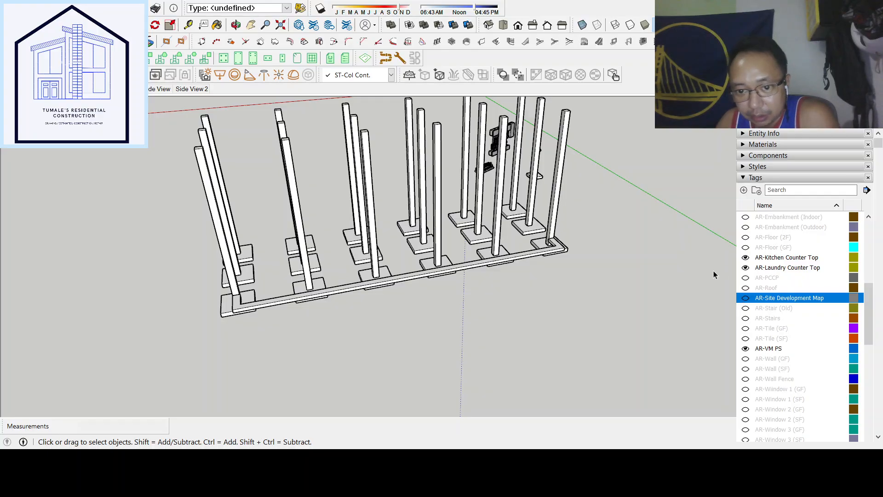
Hide the wall footing by turning off the ST-WF tag and inspect the columns on their isolated footings
scroll(776, 331, down, 10)
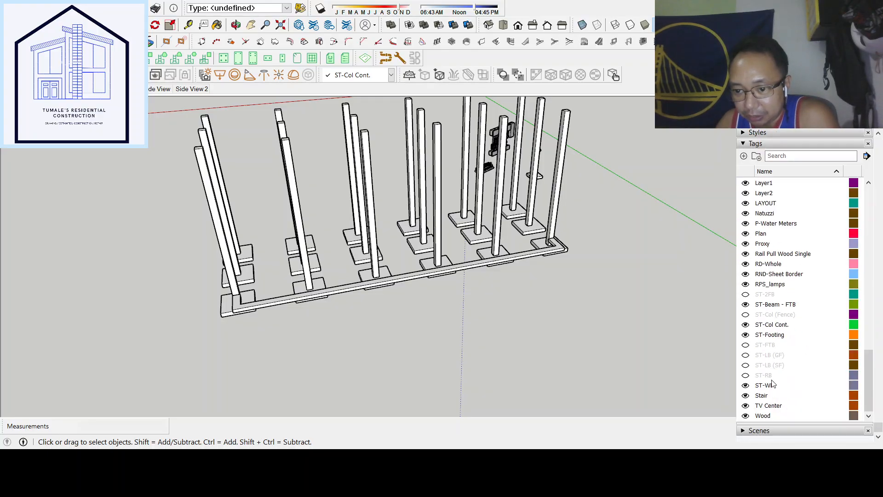
click(746, 386)
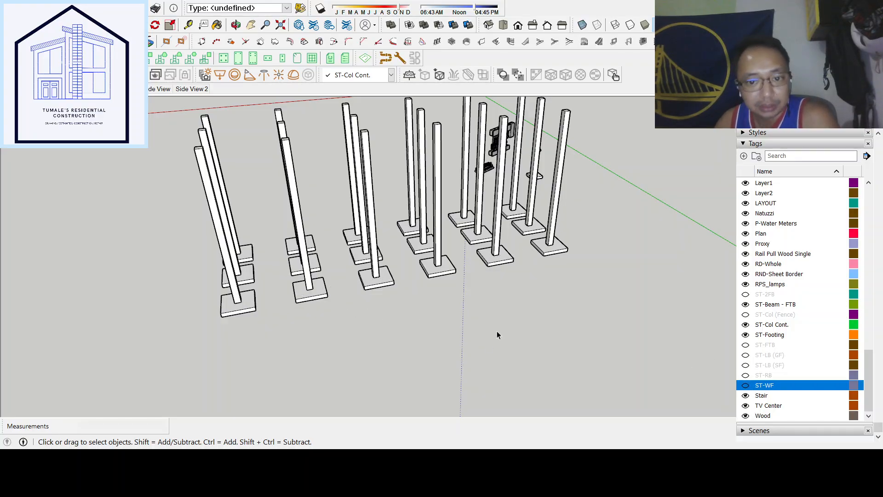
key(o)
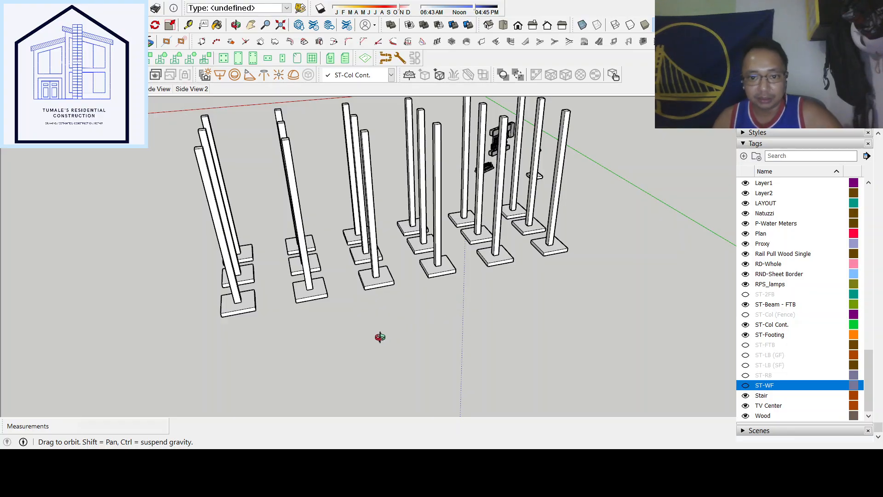
drag(381, 338, 157, 252)
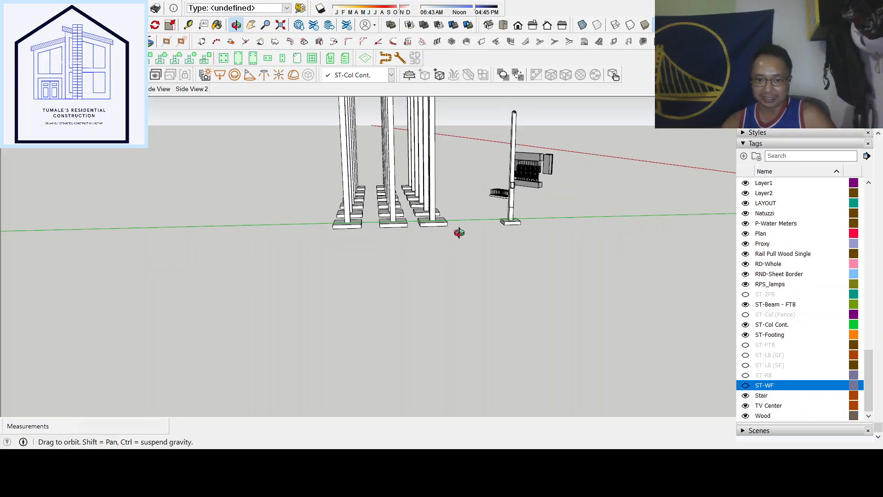
scroll(533, 192, up, 5)
drag(533, 192, 471, 298)
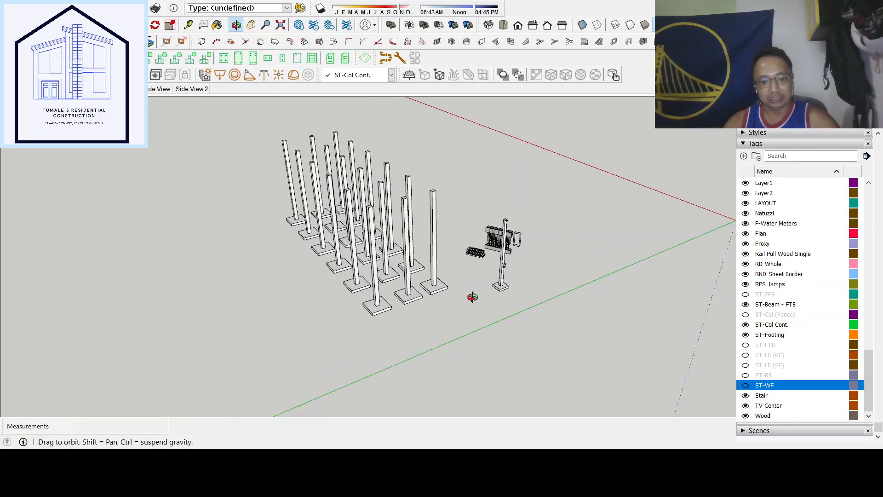
scroll(471, 298, up, 3)
key(space)
click(745, 385)
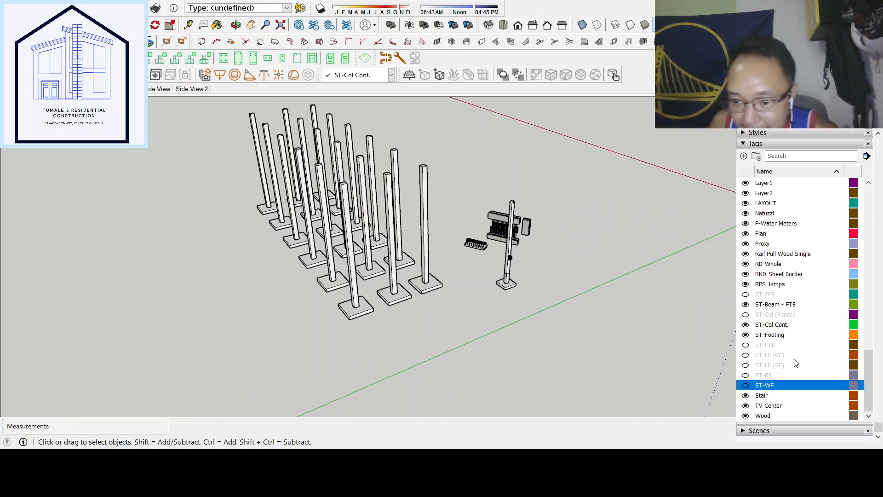
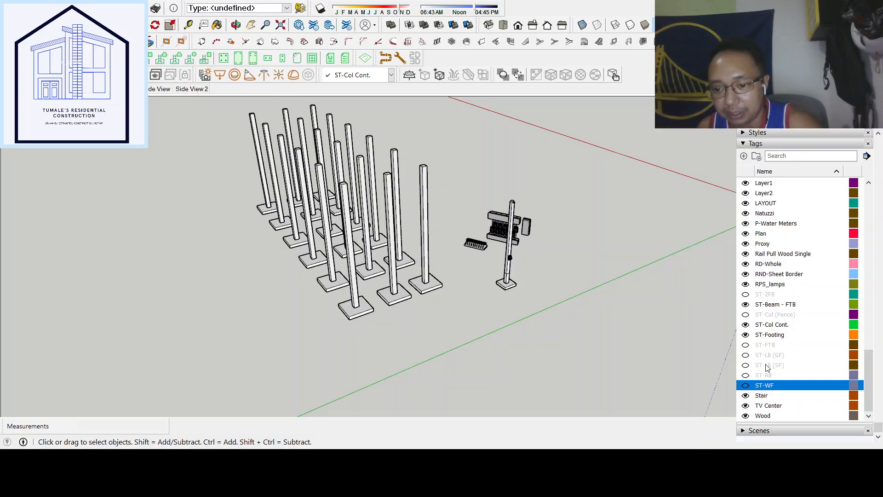
Show the footing tie beams, roof beams and second-floor beams again by turning on the ST-FTB, ST-RB and ST-2FB tags
click(746, 346)
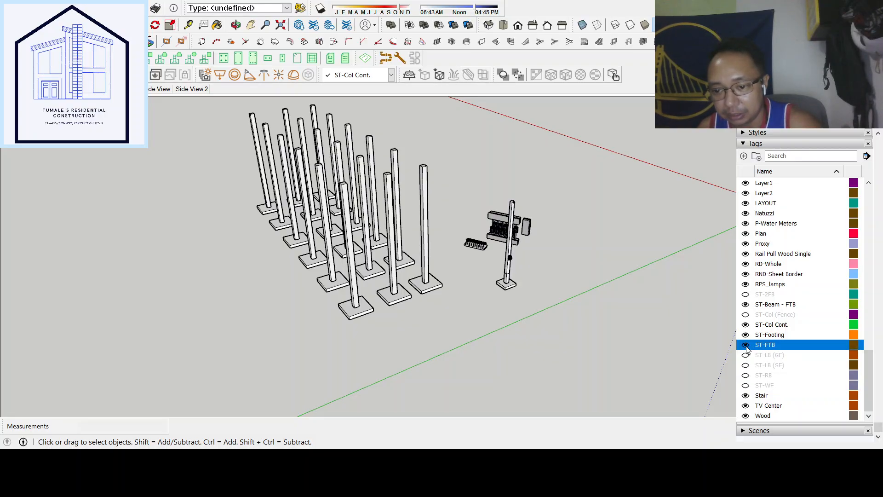
click(747, 376)
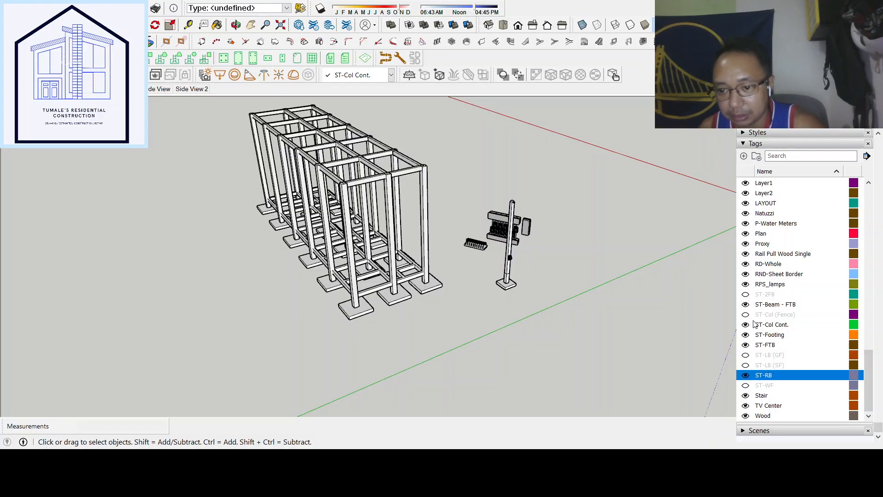
click(745, 295)
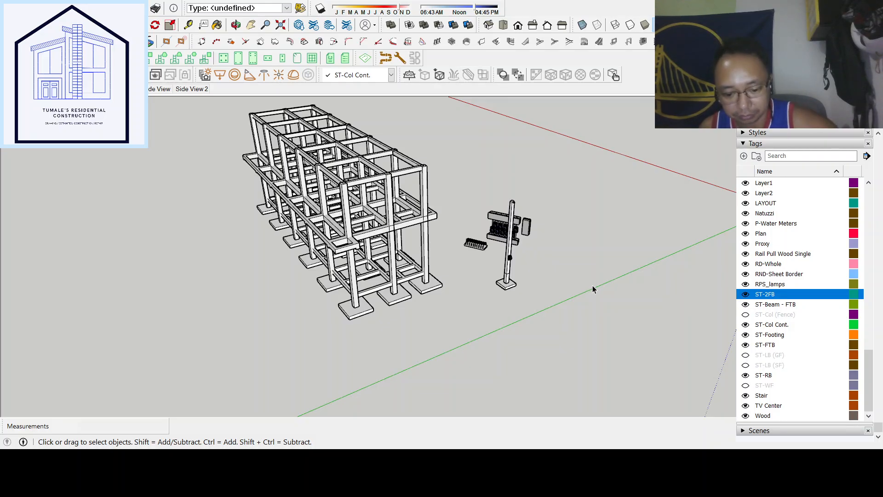
key(o)
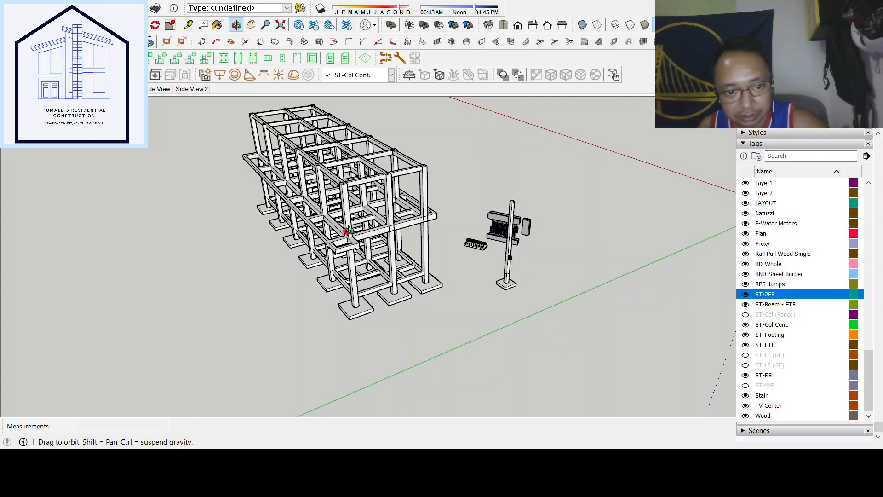
drag(348, 232, 422, 253)
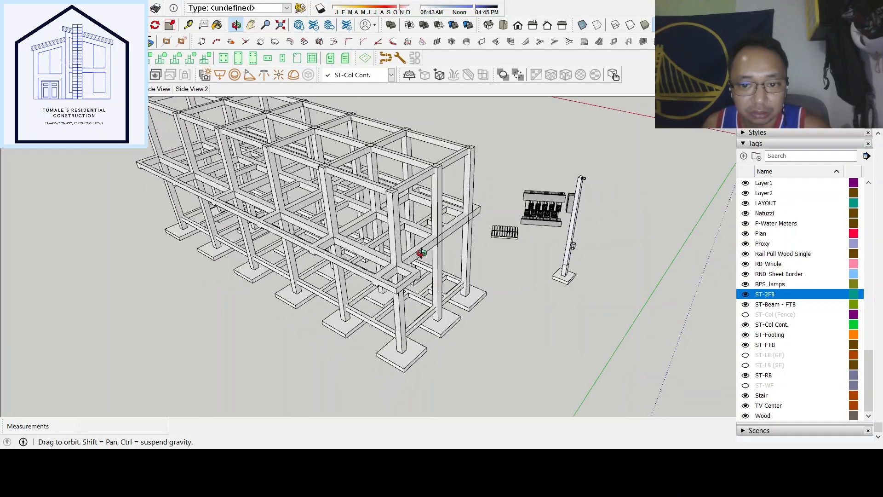
scroll(421, 252, down, 1)
key(space)
Hide the service post and meters beside the frame by turning off the E-Service Entrance and P-Water Meters tags
scroll(776, 336, up, 4)
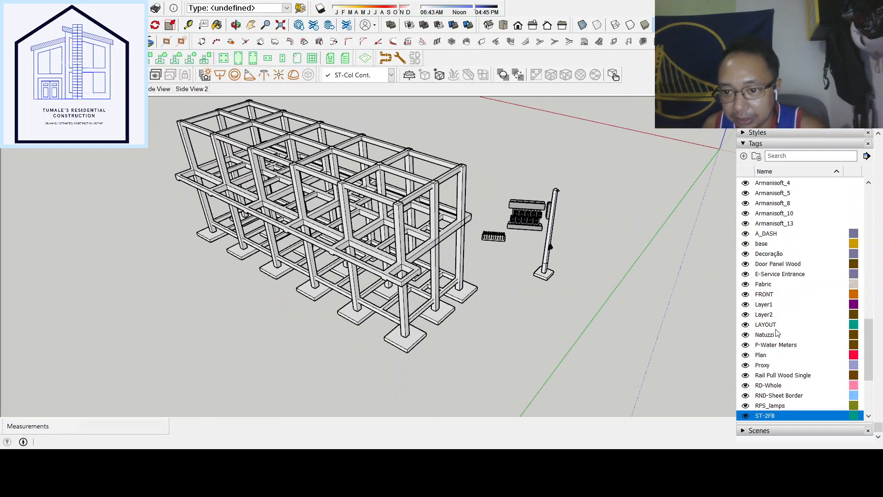
click(746, 274)
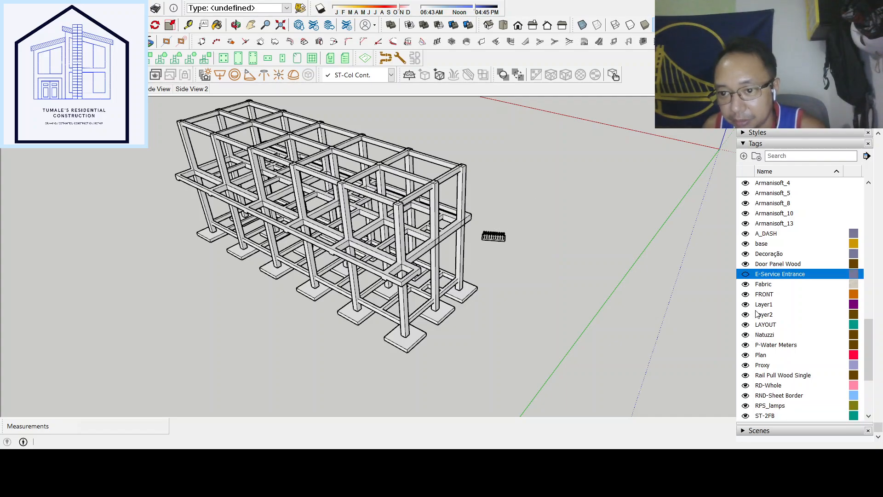
click(746, 345)
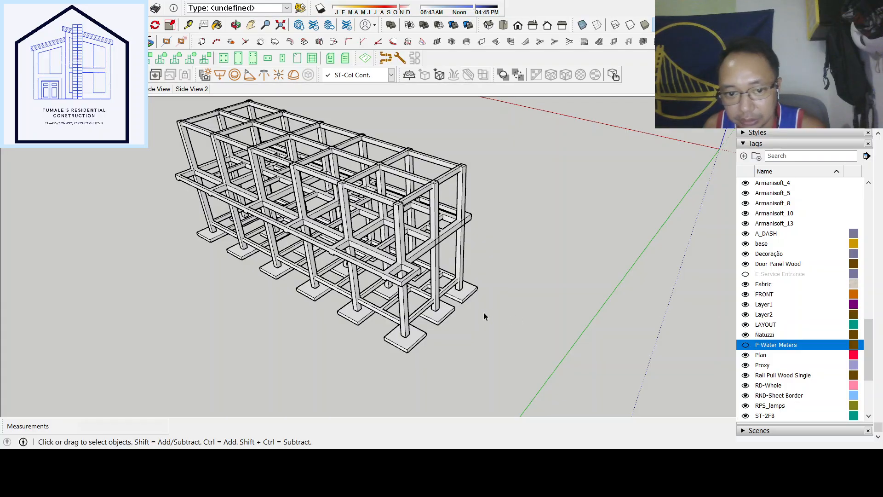
Measure the width and thickness of the corner column's footing
middle_drag(507, 309, 268, 313)
scroll(351, 330, up, 10)
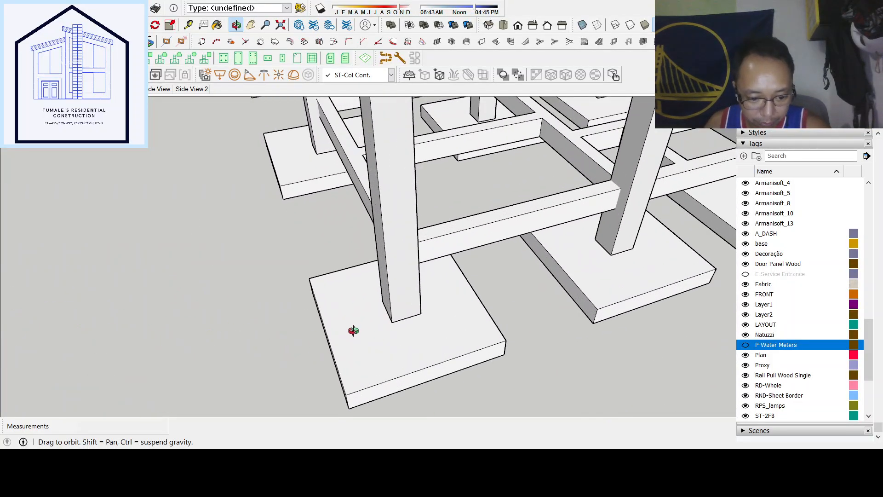
click(325, 362)
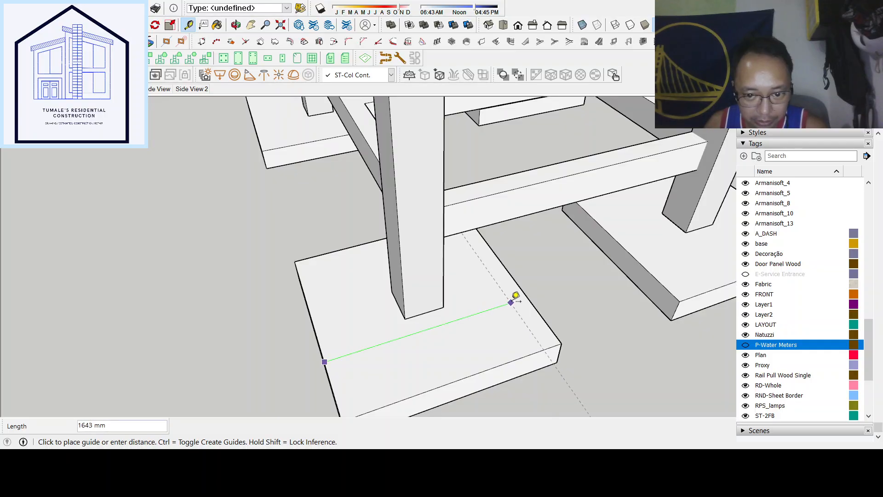
click(530, 296)
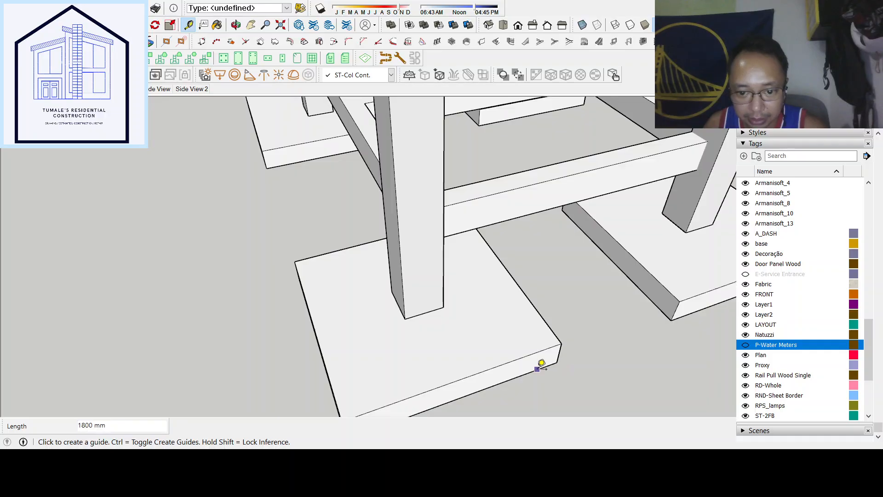
click(544, 362)
click(545, 344)
scroll(421, 299, down, 10)
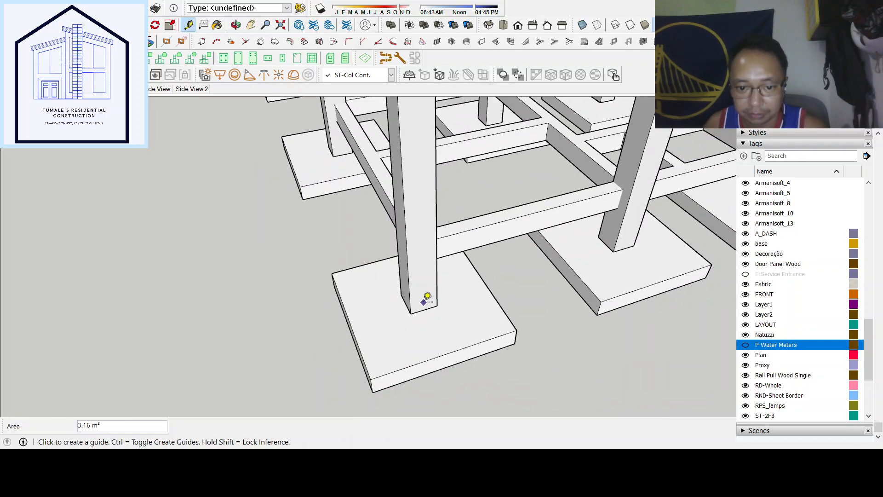
Measure the widths of two adjacent faces of the corner column
scroll(421, 278, up, 3)
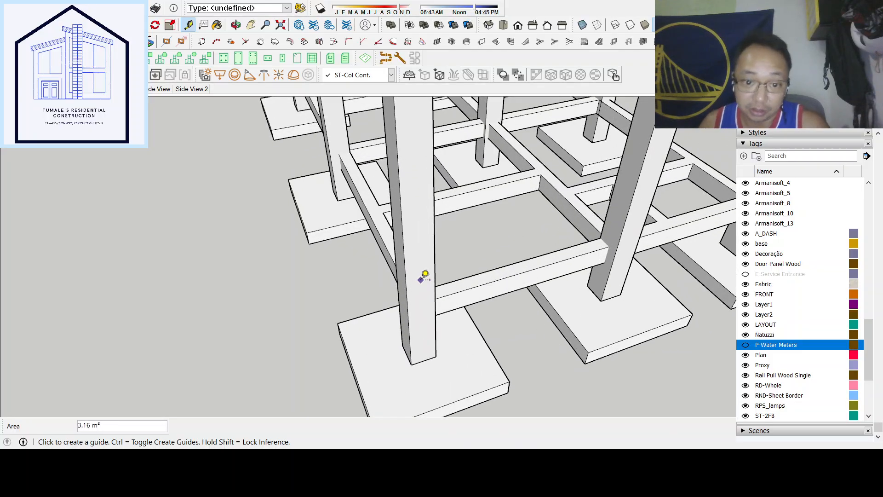
click(405, 270)
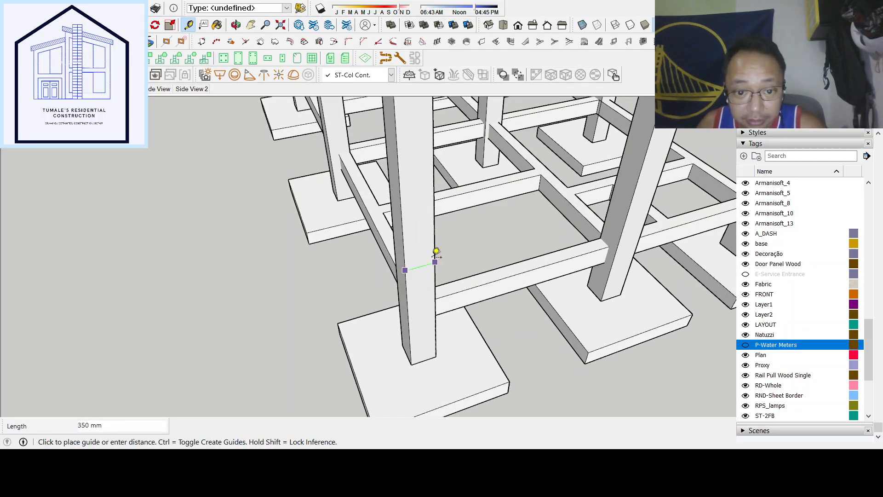
key(Escape)
click(404, 253)
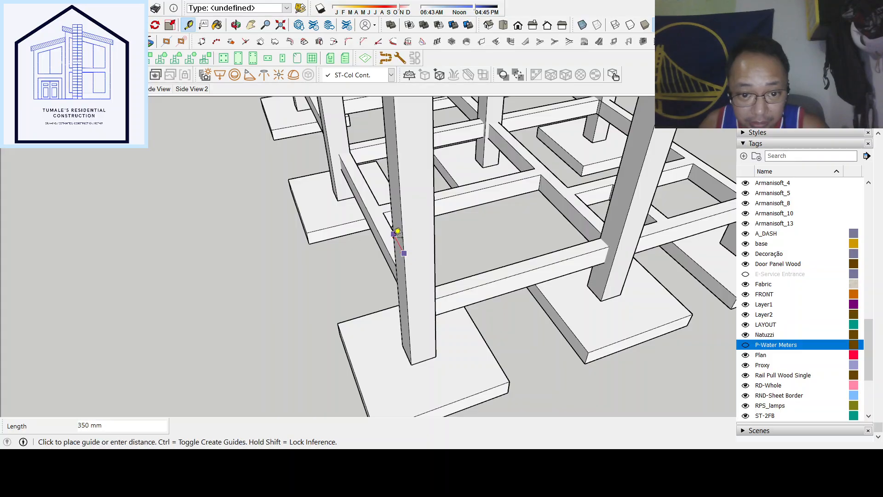
key(Escape)
Measure the width and depth of the tie beam joining the corner column to its neighbour
scroll(514, 282, up, 3)
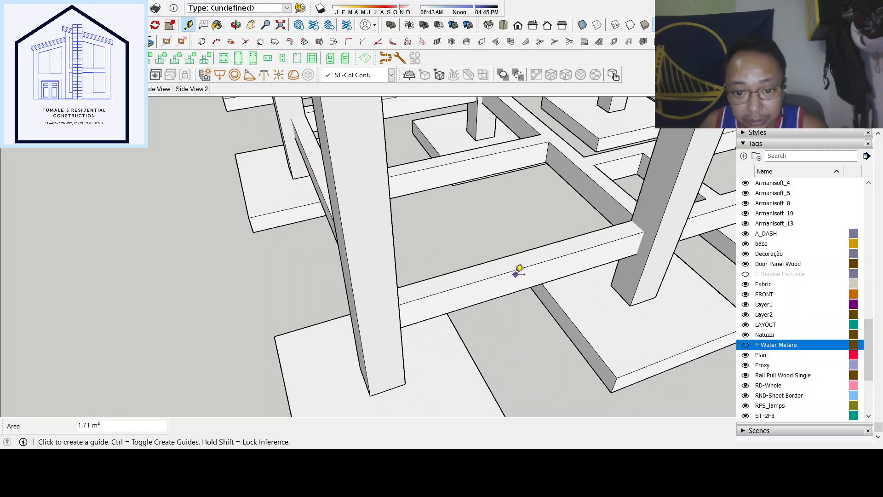
click(514, 270)
key(Escape)
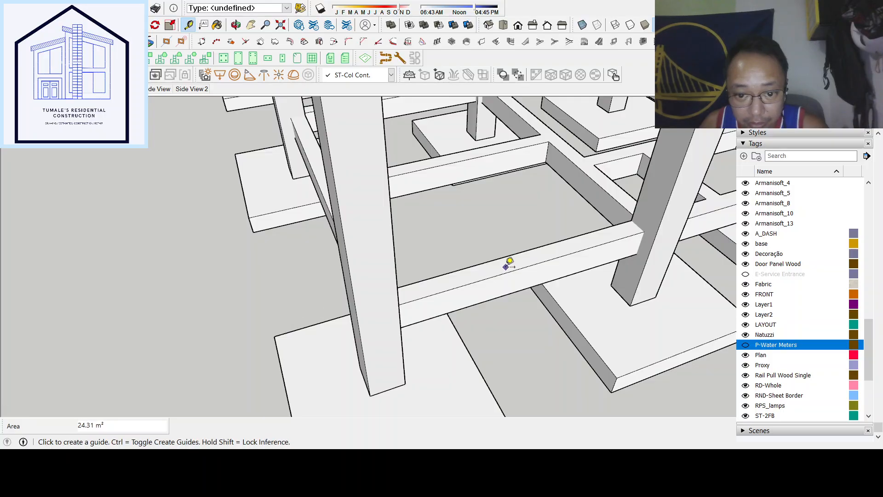
click(508, 281)
key(Escape)
scroll(458, 380, down, 6)
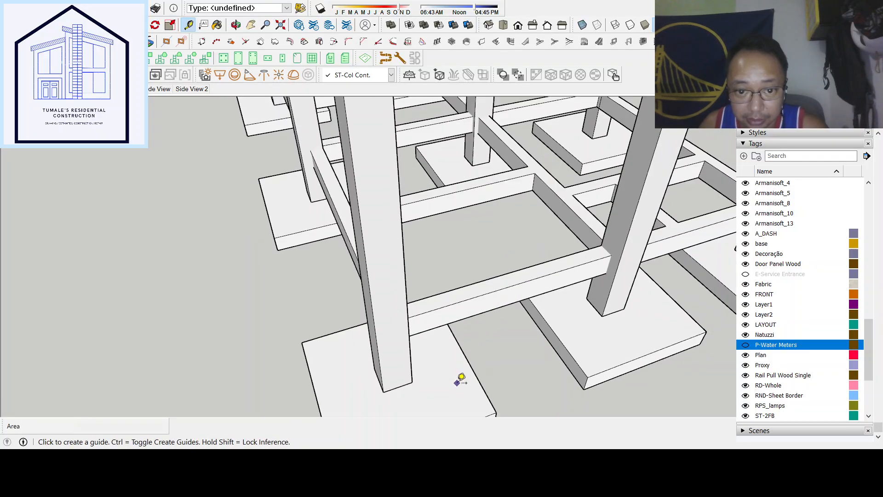
Measure the depth and width of the top-level beam spanning the corner columns at the frame's short end
scroll(482, 256, up, 1)
scroll(486, 247, up, 2)
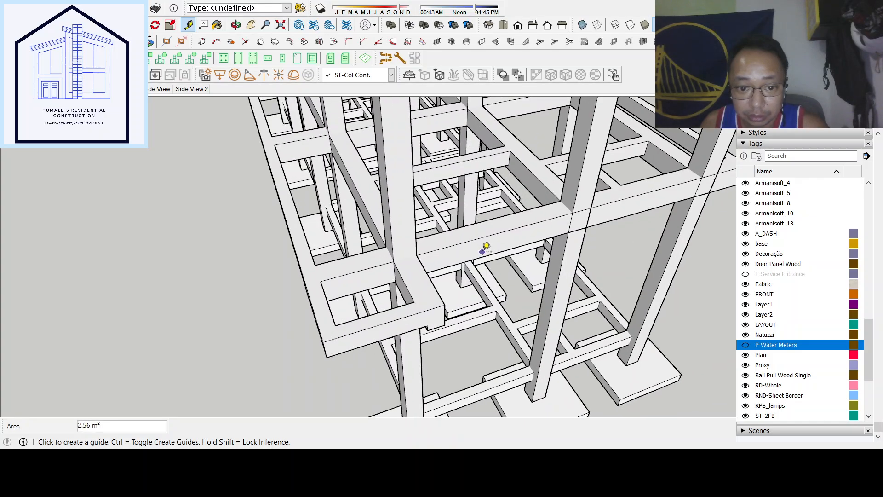
key(space)
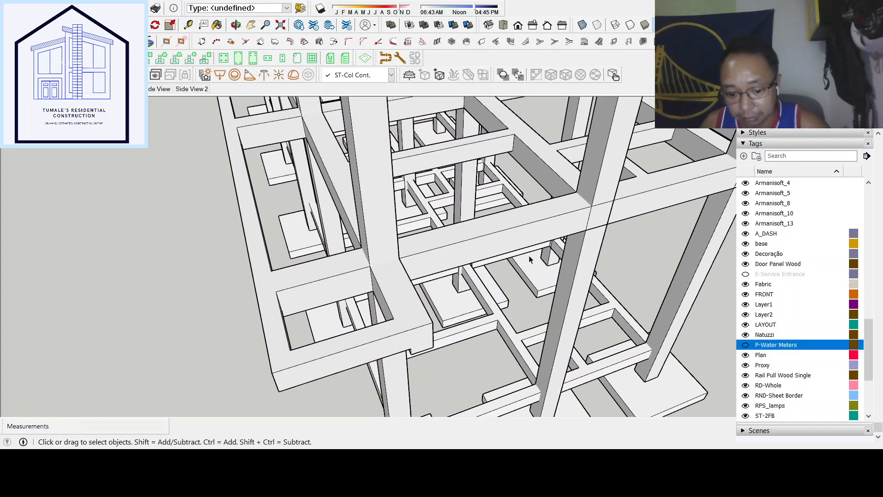
middle_drag(534, 250, 532, 273)
scroll(368, 276, up, 4)
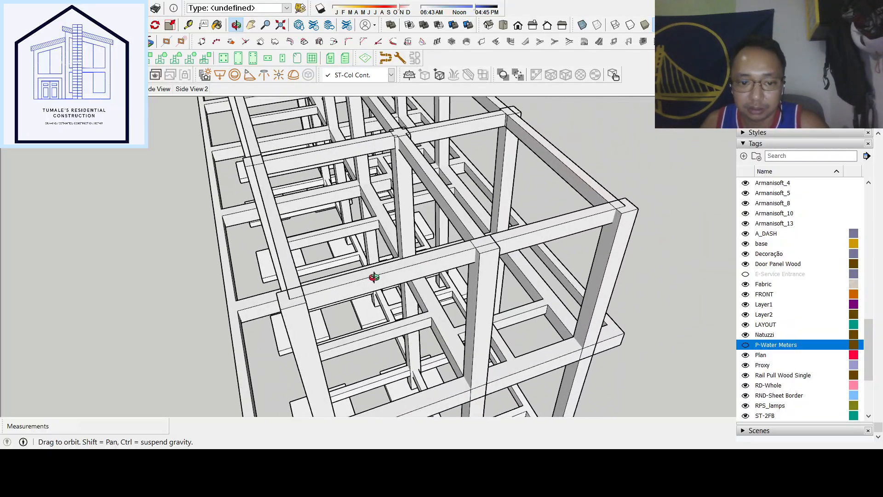
key(t)
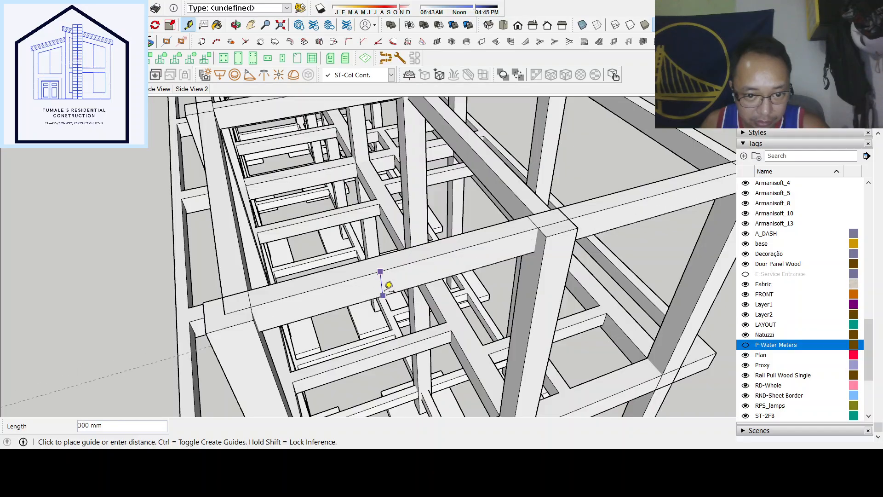
key(Escape)
click(380, 271)
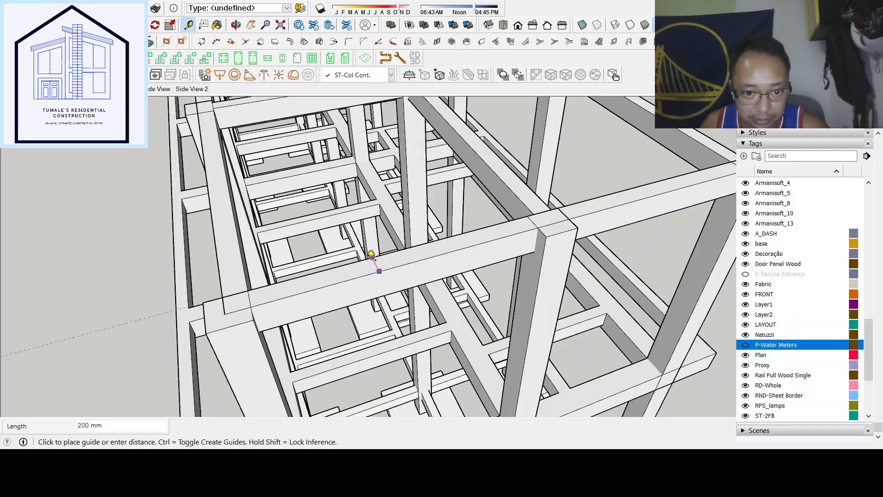
key(space)
Examine the whole structural frame from its long side and its short end
middle_drag(372, 255, 491, 192)
scroll(494, 199, down, 5)
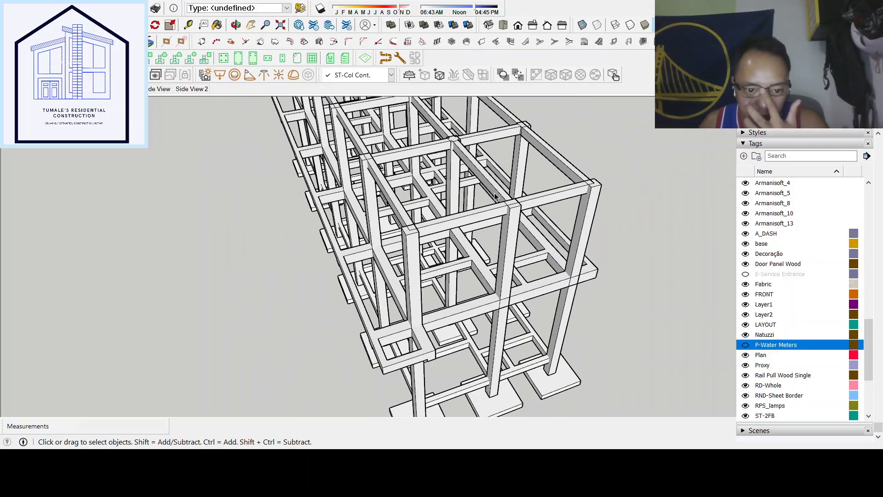
middle_drag(473, 272, 619, 342)
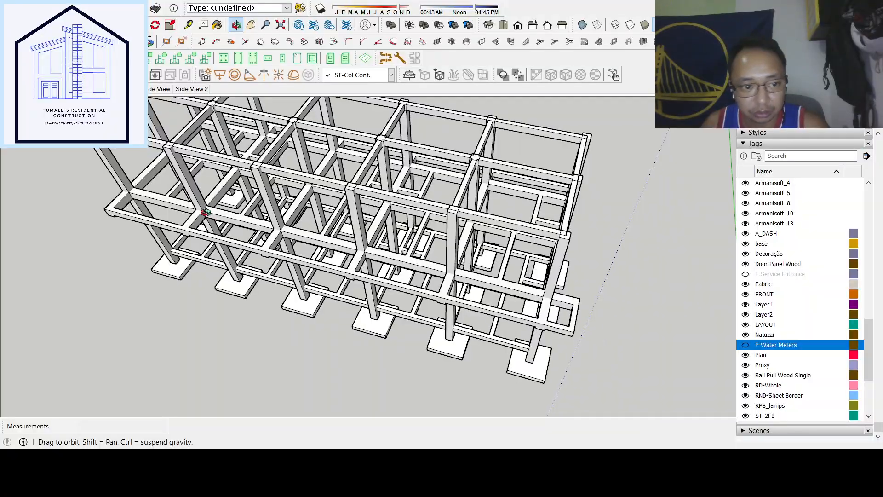
middle_drag(445, 233, 271, 246)
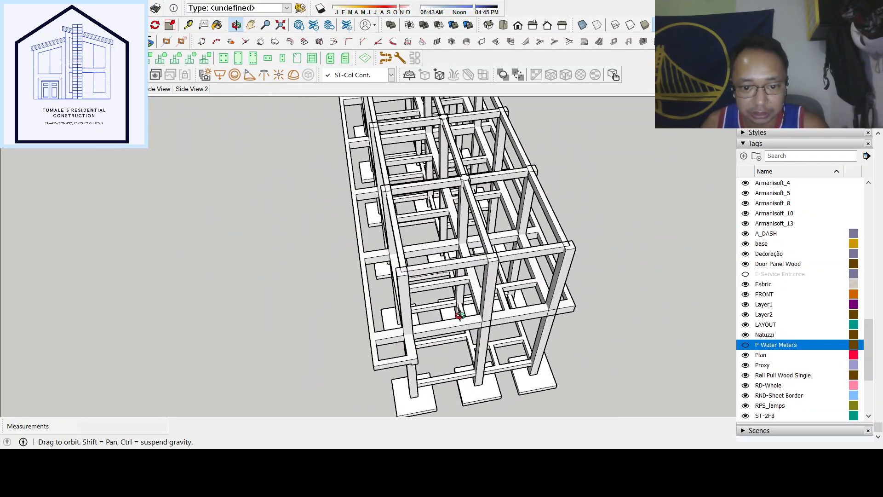
middle_drag(381, 144, 482, 275)
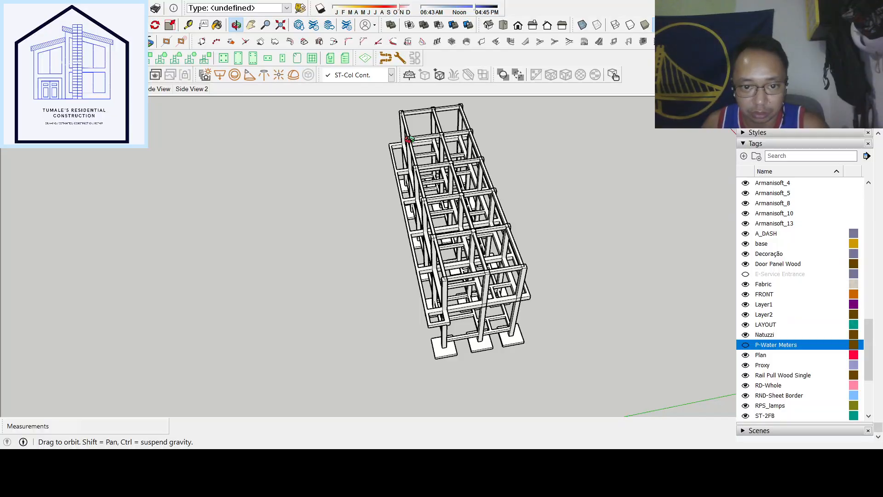
scroll(433, 215, up, 5)
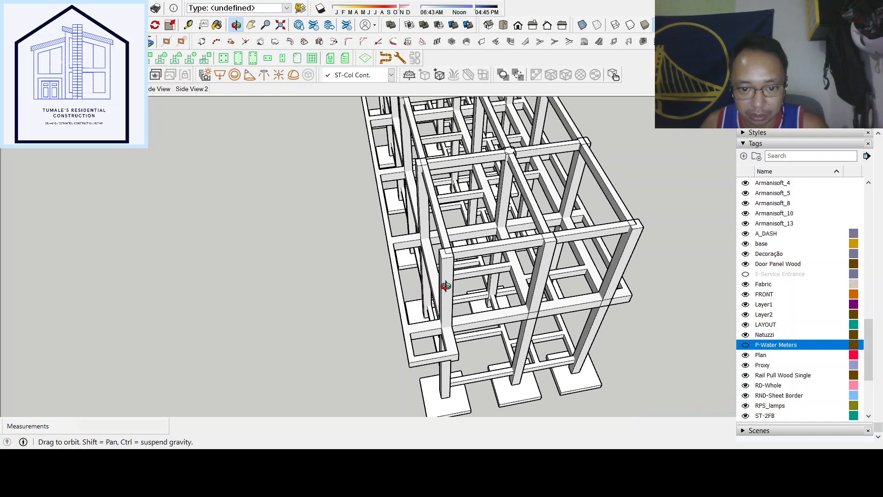
middle_drag(445, 286, 529, 282)
scroll(460, 288, down, 1)
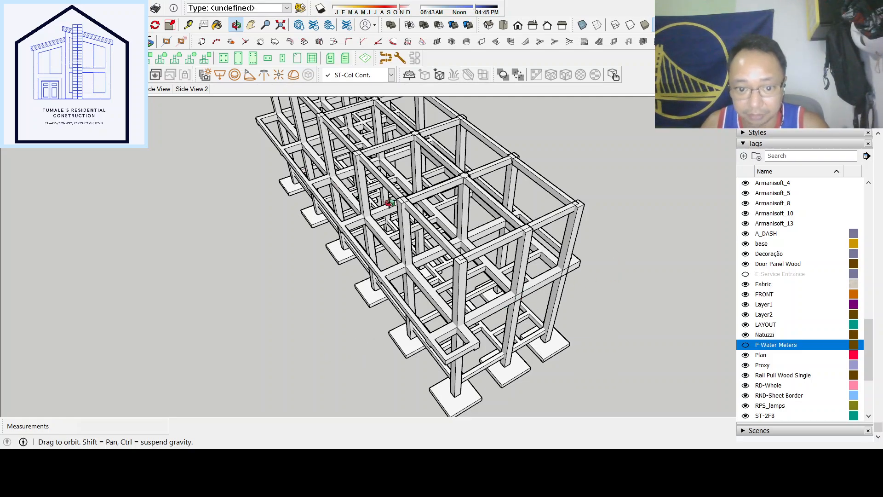
Measure the depth and width of the second-floor beam between the end columns
scroll(469, 321, up, 3)
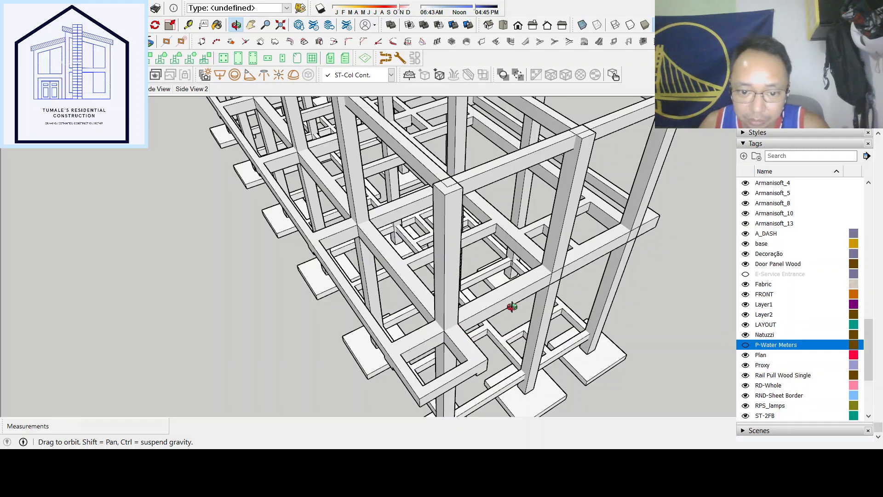
scroll(456, 338, up, 2)
scroll(506, 278, up, 1)
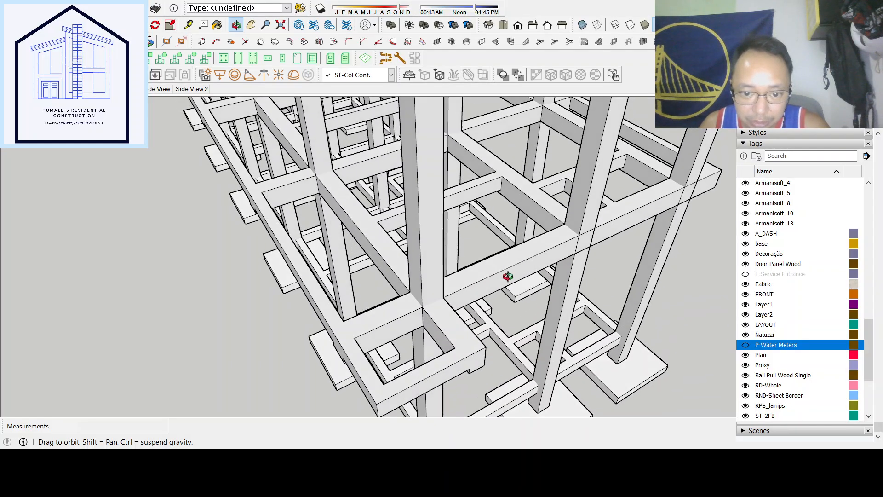
key(t)
click(508, 268)
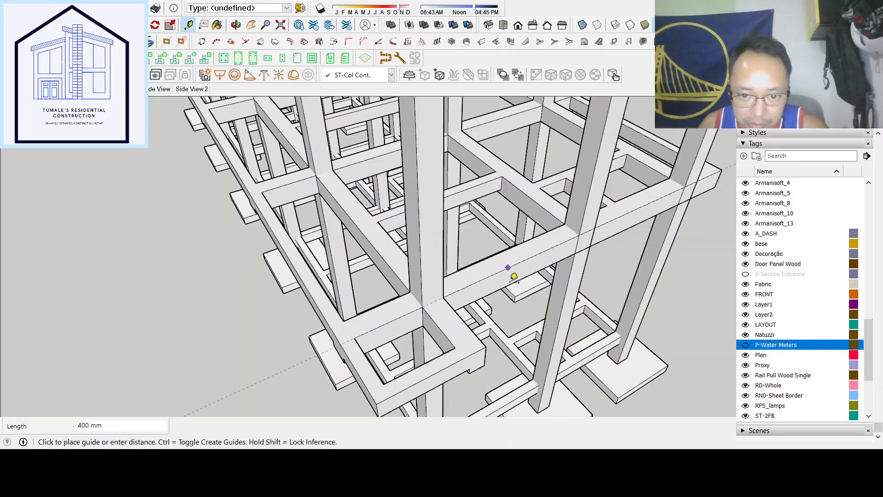
click(510, 276)
click(489, 258)
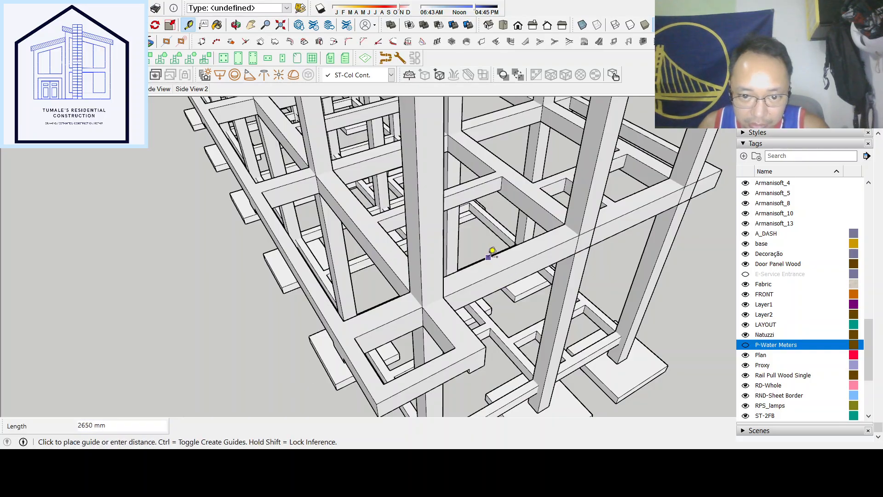
click(511, 259)
click(509, 266)
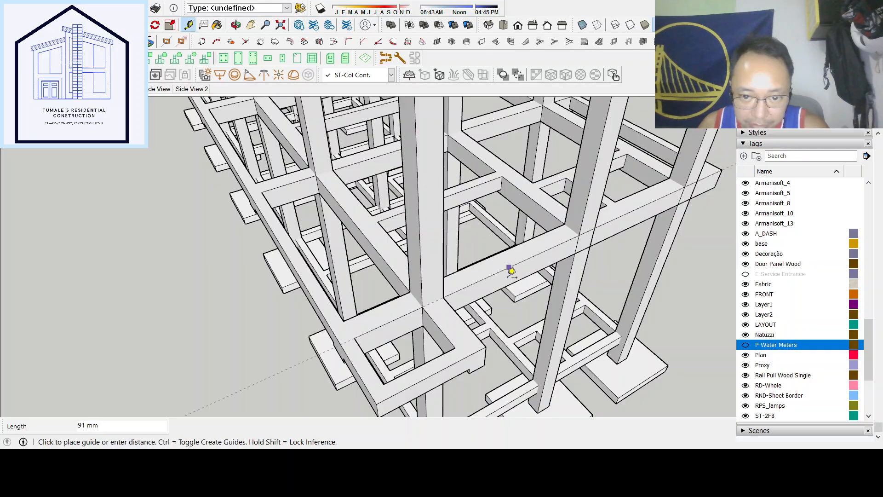
key(space)
Measure the width of the secondary second-floor beam that frames into the main beam in the end bay
scroll(486, 314, down, 3)
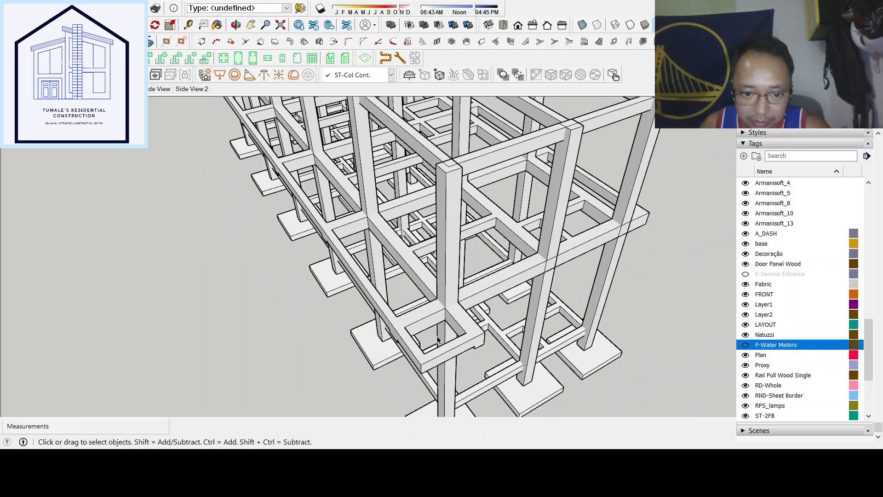
scroll(435, 343, up, 4)
scroll(430, 348, down, 5)
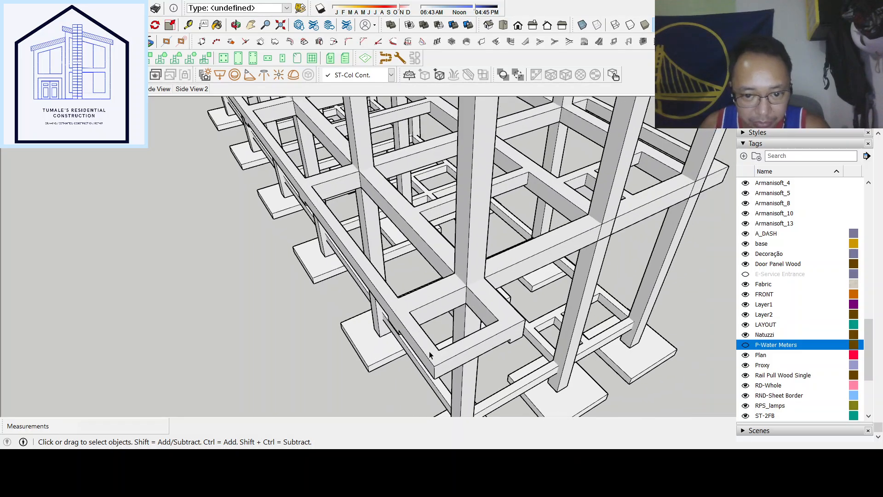
scroll(483, 257, up, 6)
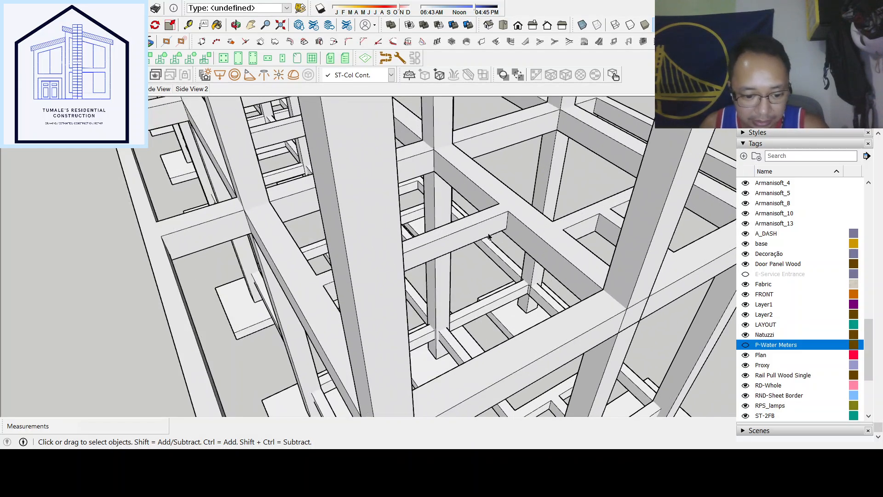
key(t)
click(483, 236)
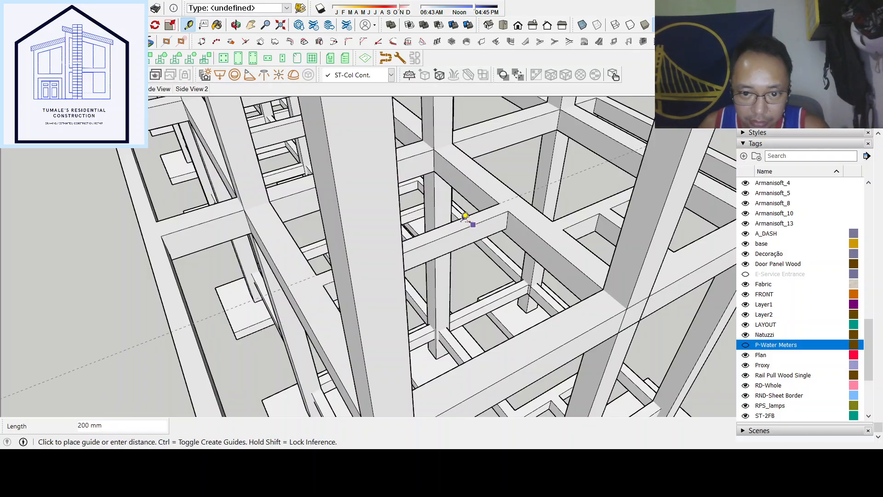
key(space)
Examine the columns, floor beams and footings along the frame's long side near the corner overhang
scroll(476, 245, down, 6)
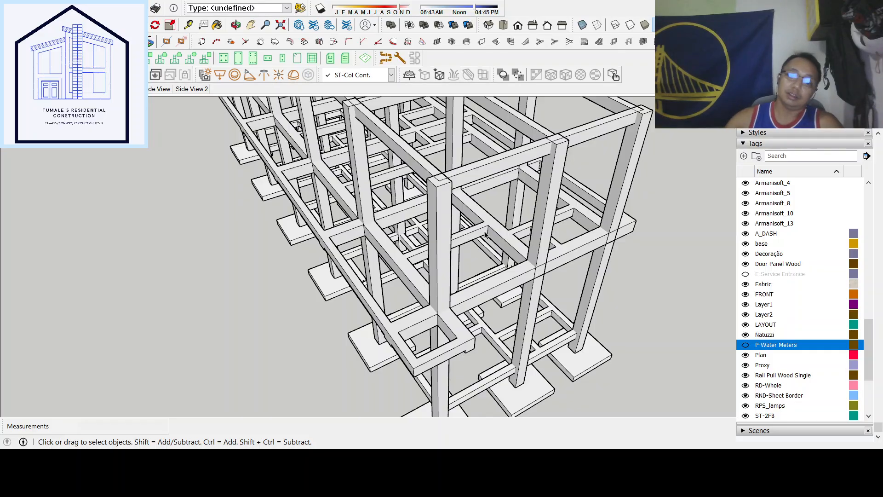
middle_drag(511, 310, 513, 278)
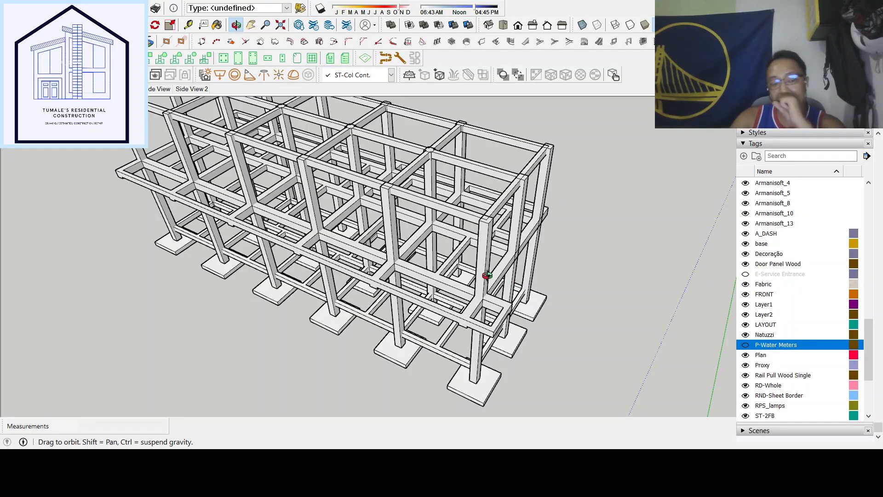
scroll(487, 276, up, 5)
scroll(465, 275, down, 3)
scroll(465, 275, down, 5)
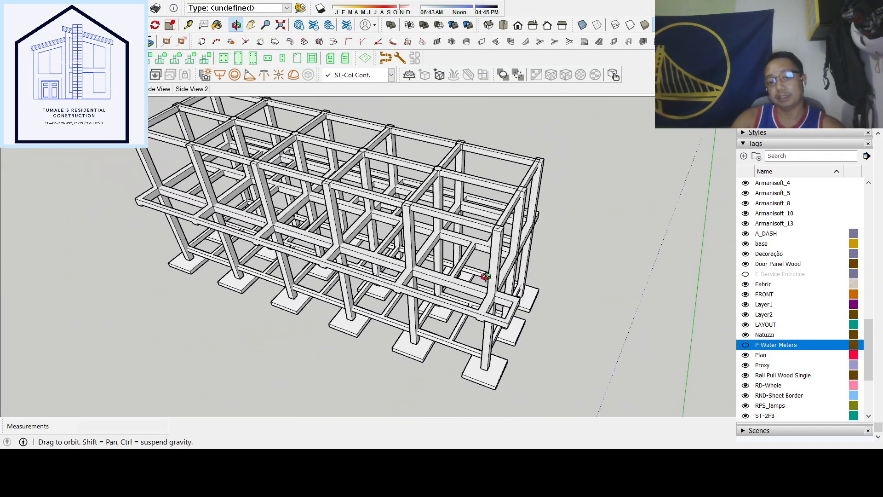
scroll(491, 282, up, 2)
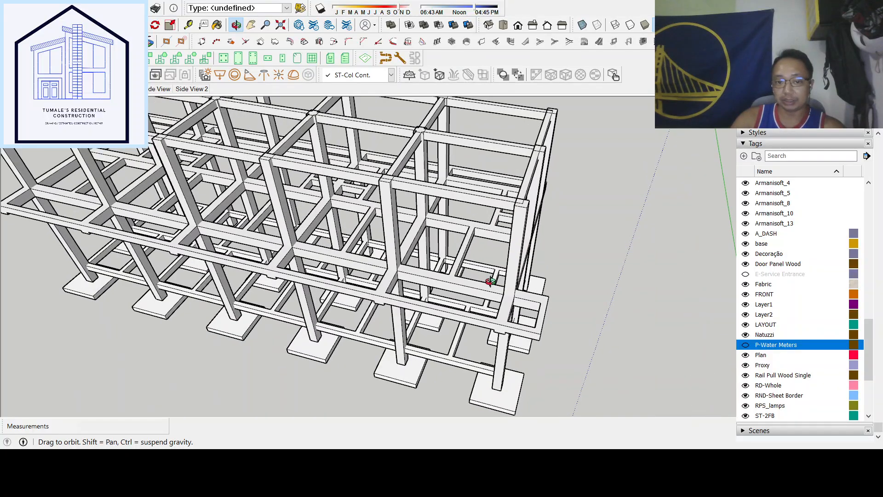
drag(473, 276, 514, 291)
scroll(523, 302, up, 2)
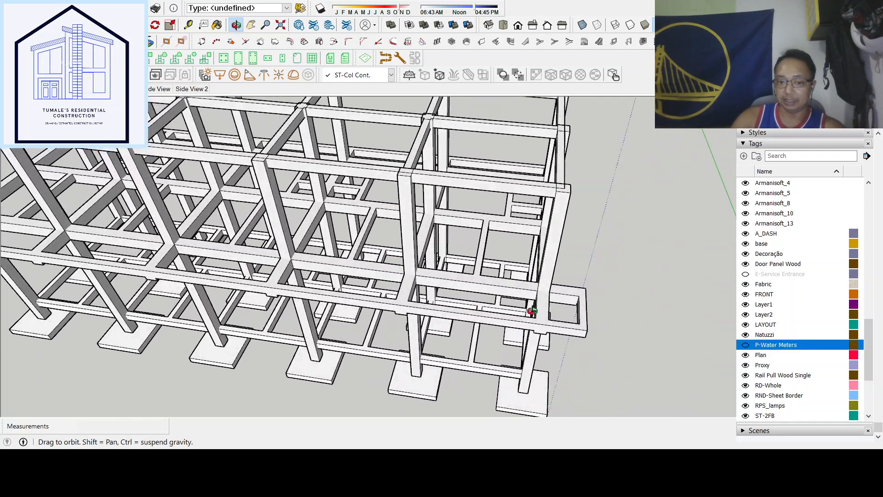
scroll(489, 237, up, 2)
scroll(488, 252, up, 4)
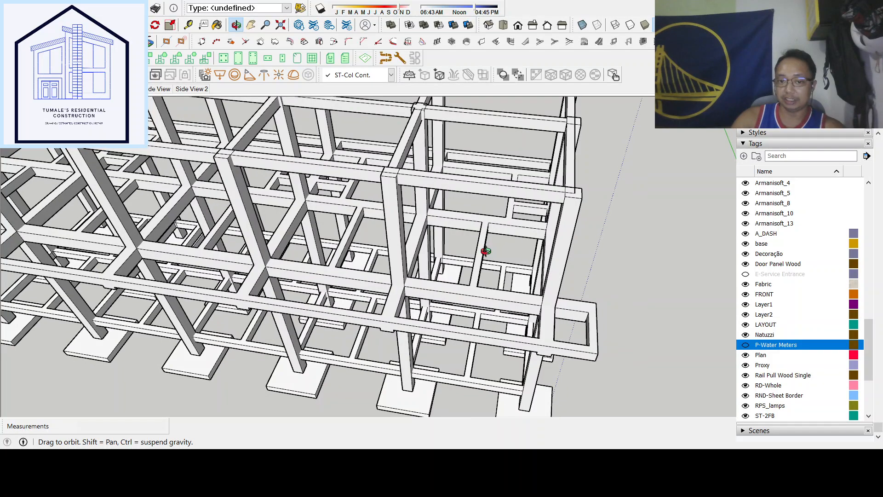
drag(527, 243, 499, 283)
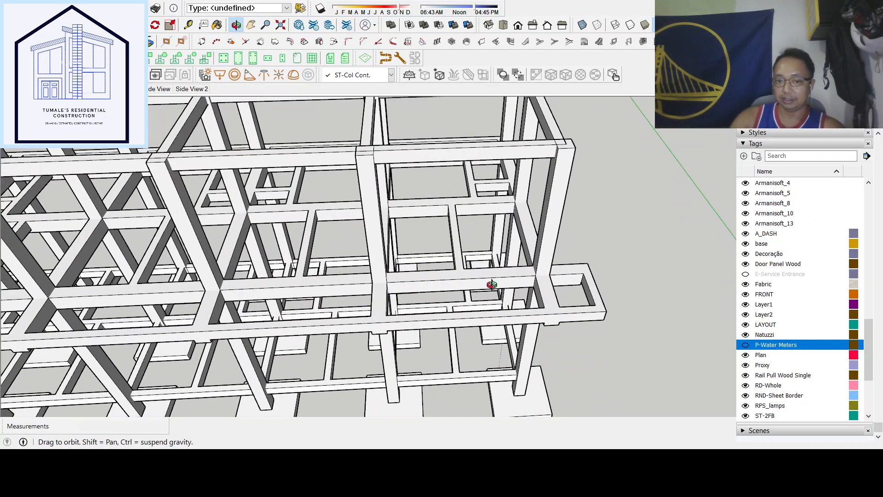
drag(463, 246, 551, 276)
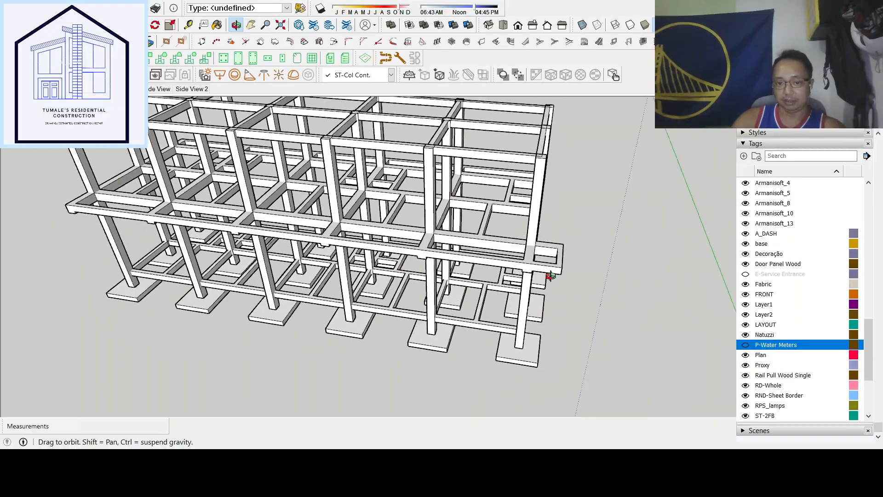
Examine the second-floor beam grid up close, and inspect the complete frame from its long side and opposite ends
scroll(408, 212, down, 2)
scroll(552, 250, up, 5)
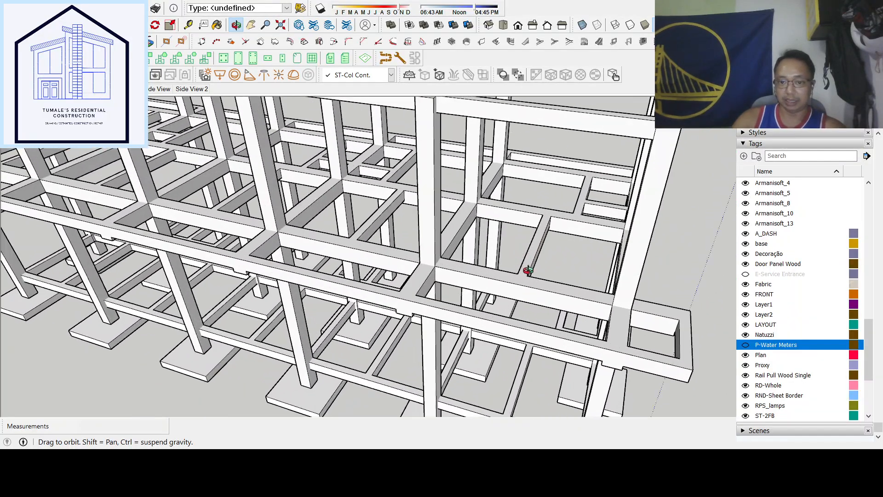
scroll(530, 279, down, 5)
drag(509, 282, 538, 289)
scroll(529, 240, up, 8)
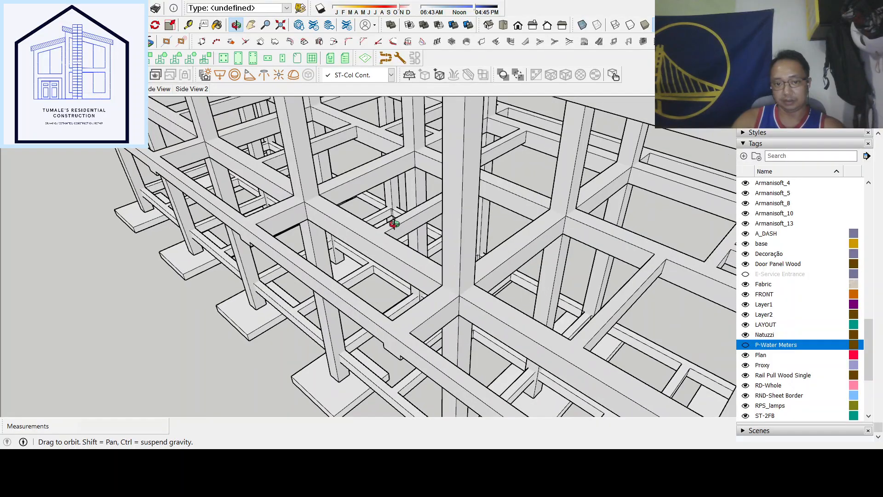
scroll(422, 223, down, 6)
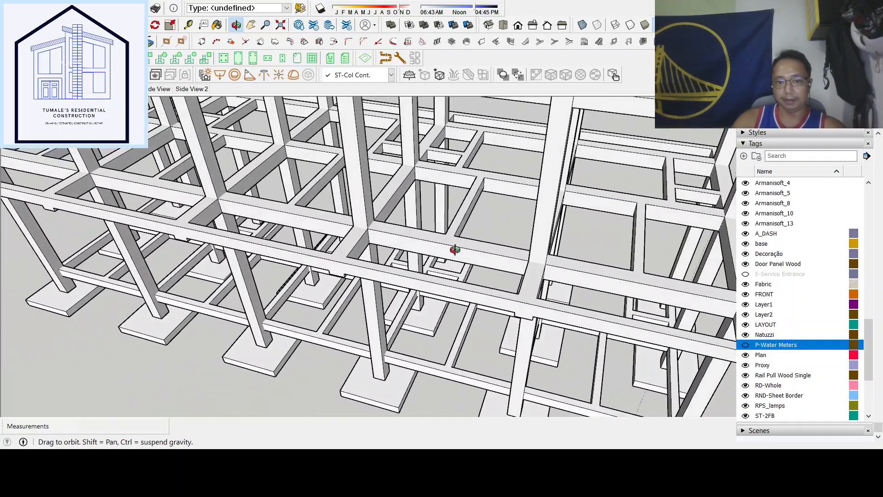
scroll(439, 259, down, 8)
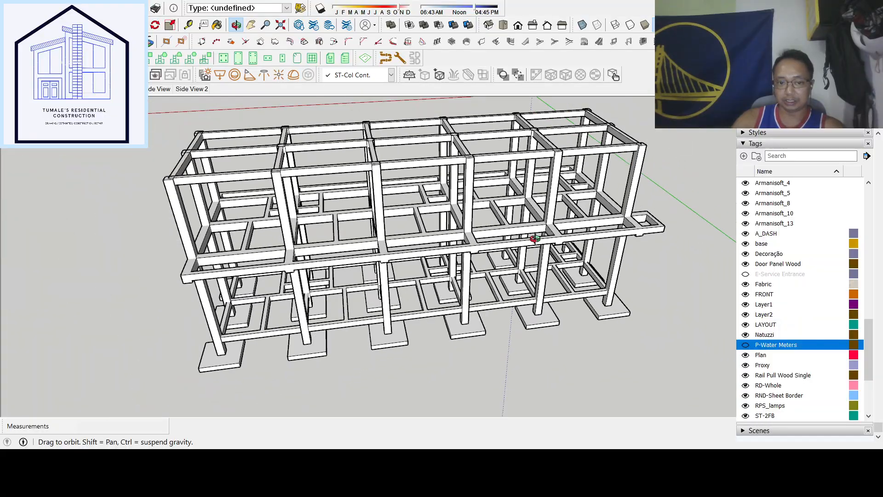
scroll(220, 247, up, 10)
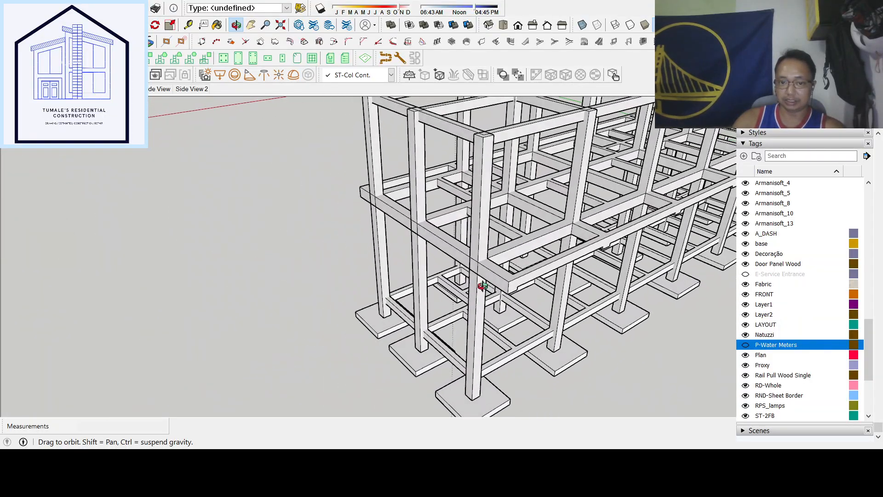
scroll(457, 295, down, 10)
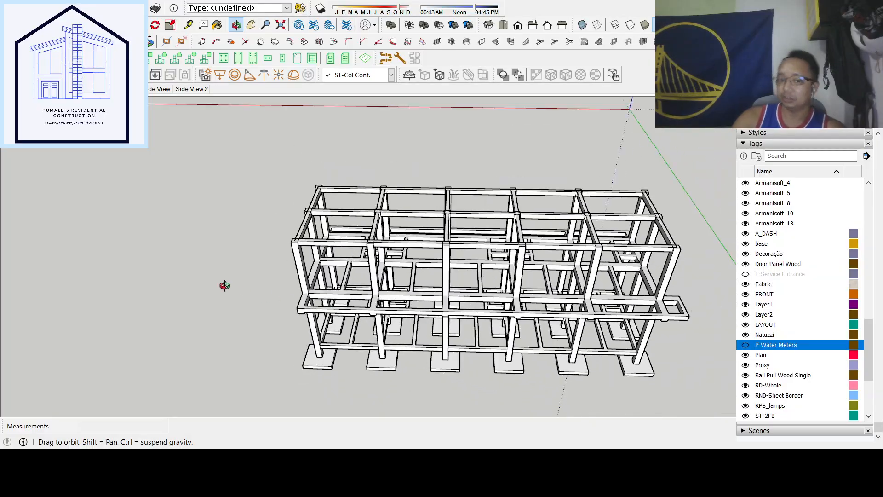
scroll(435, 311, up, 10)
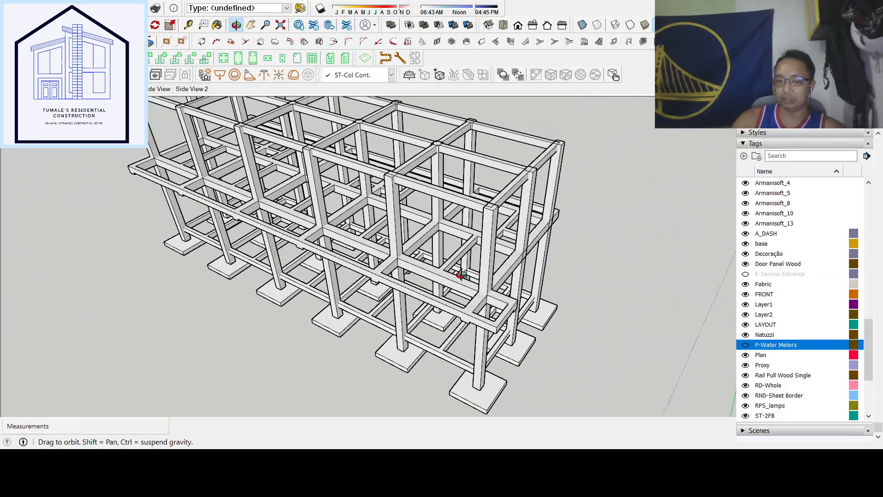
Examine the bare structural frame from its corners and long sides, including the end columns, footings and corner overhang
scroll(470, 271, down, 8)
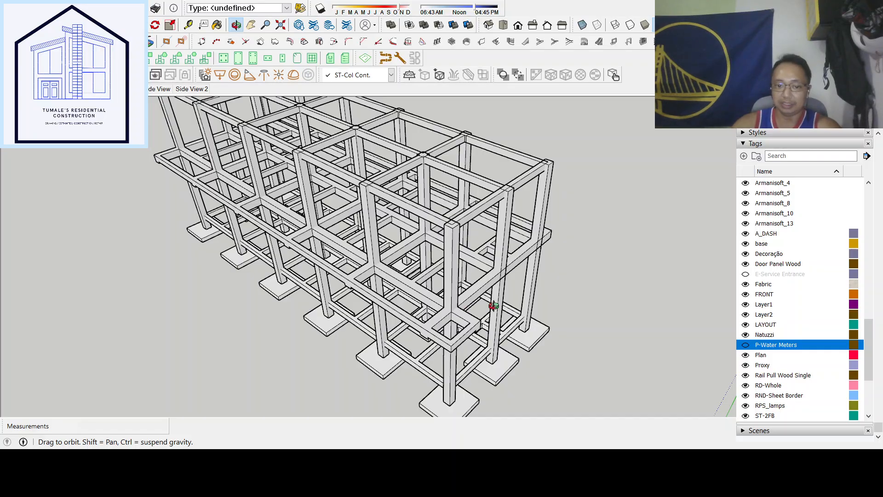
drag(410, 276, 491, 319)
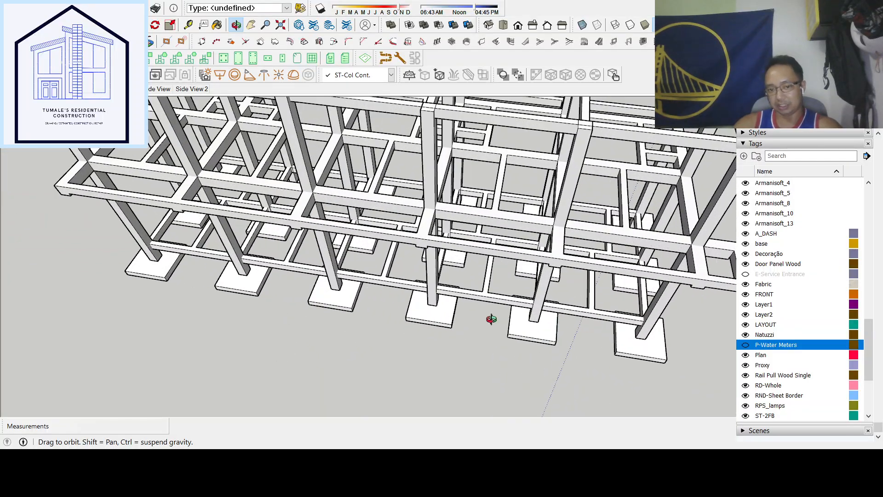
scroll(623, 292, down, 5)
drag(445, 262, 516, 322)
scroll(398, 352, up, 4)
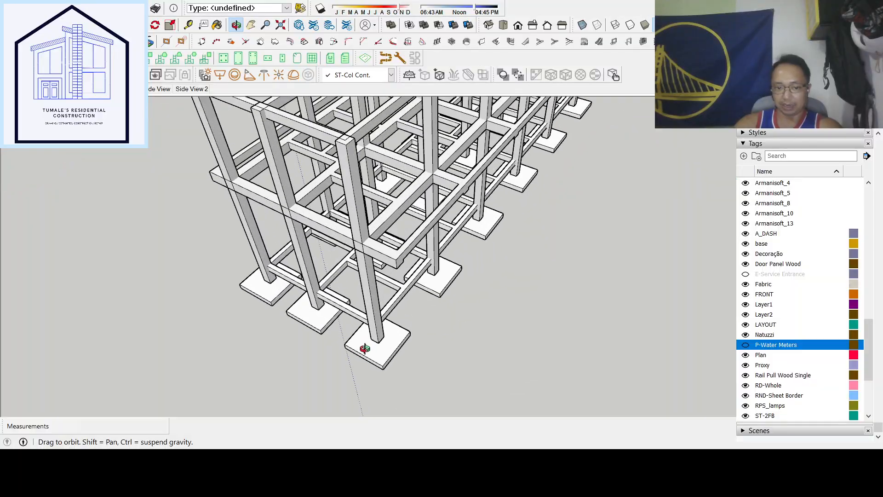
scroll(268, 305, up, 5)
scroll(406, 309, down, 4)
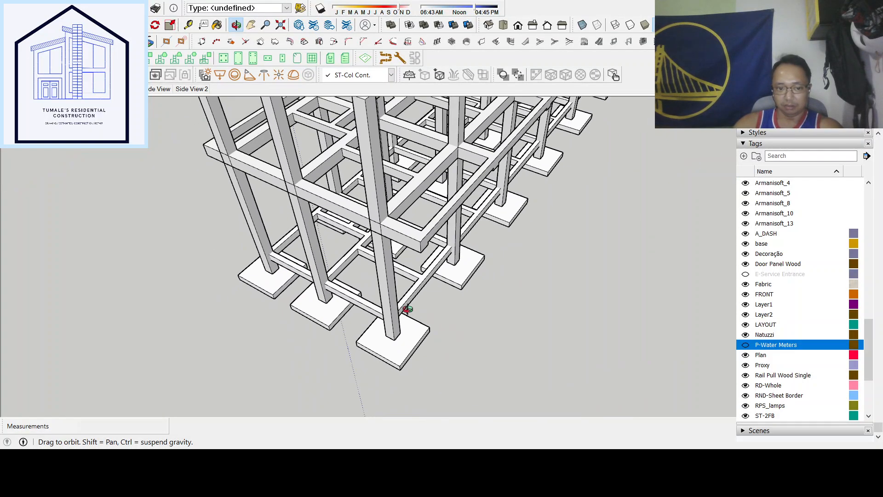
scroll(407, 310, down, 6)
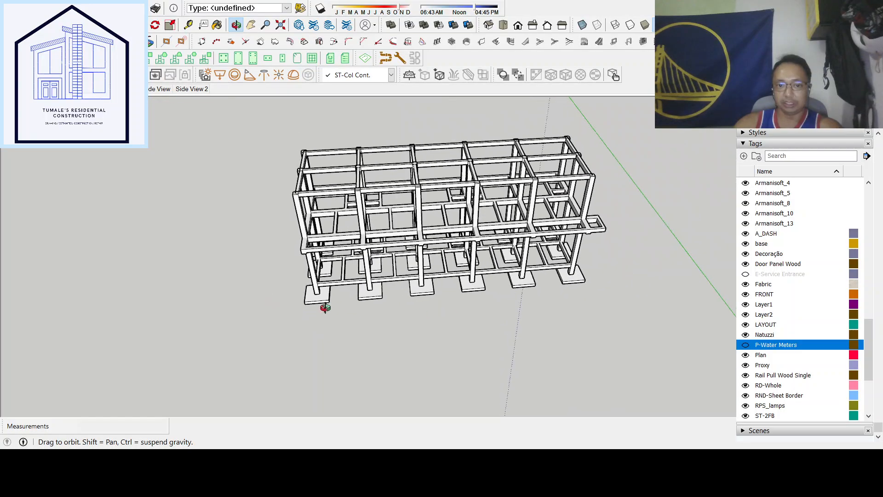
middle_drag(326, 308, 298, 303)
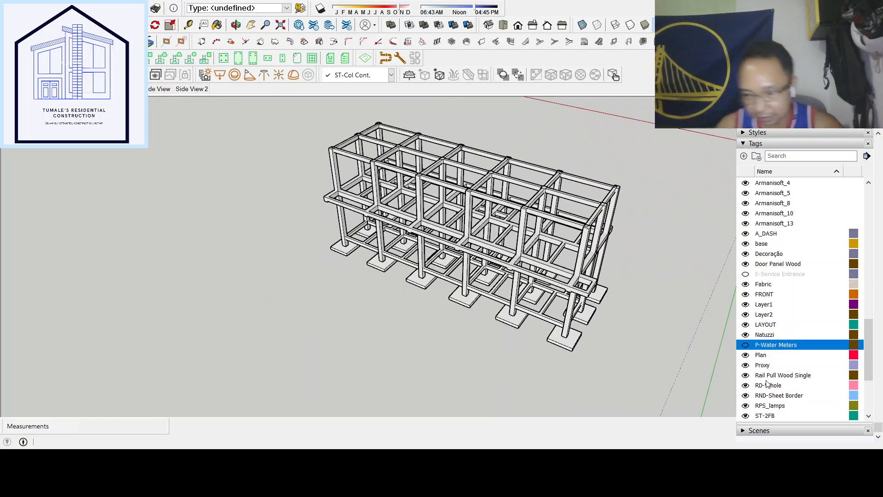
Hide the ST-2FB tag briefly to identify the second-floor beams, and make it visible again
scroll(795, 324, up, 2)
scroll(795, 325, down, 6)
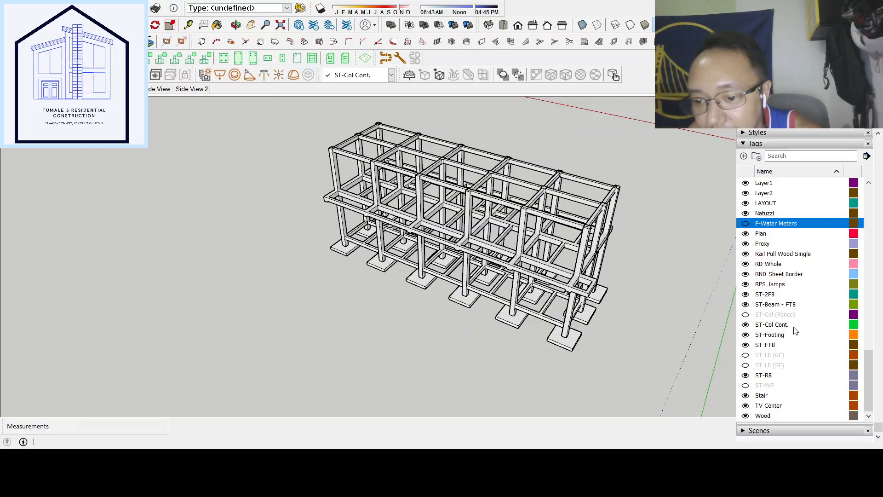
scroll(796, 329, up, 6)
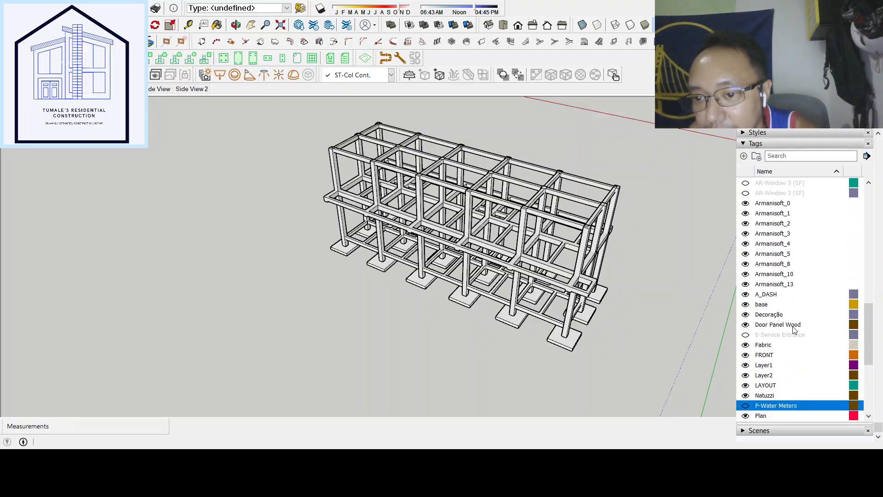
scroll(793, 329, down, 5)
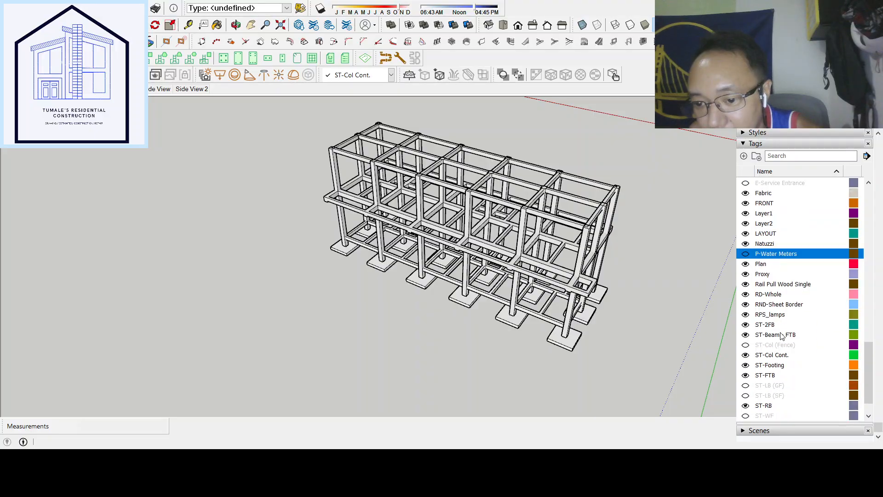
click(746, 325)
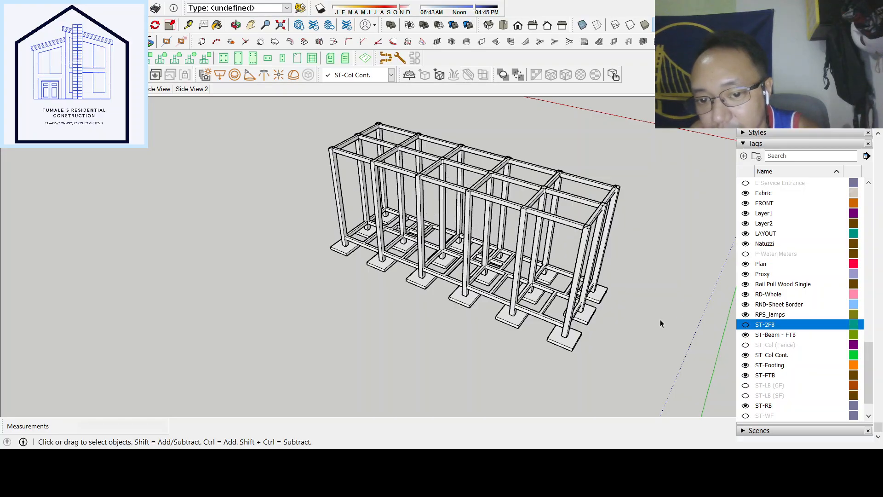
click(745, 324)
Make the AR-Floor (2F) tag visible to show the second-floor slab on the frame
scroll(759, 322, up, 10)
scroll(761, 318, up, 3)
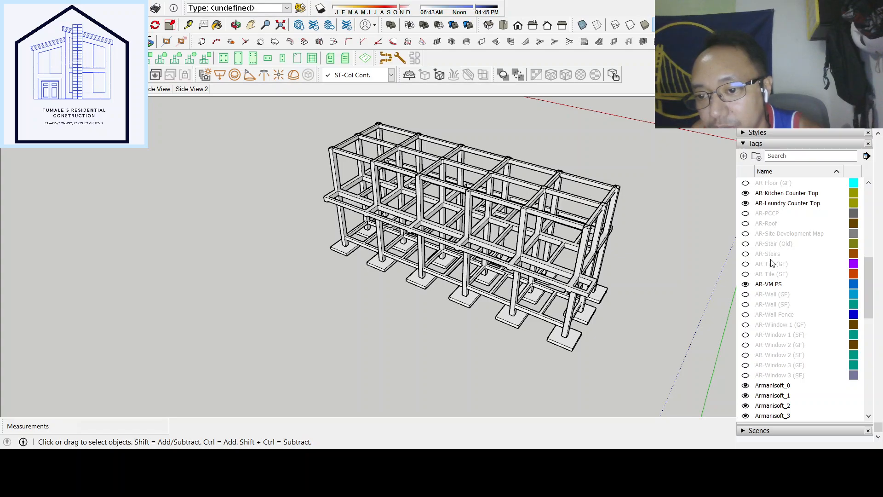
scroll(777, 318, up, 2)
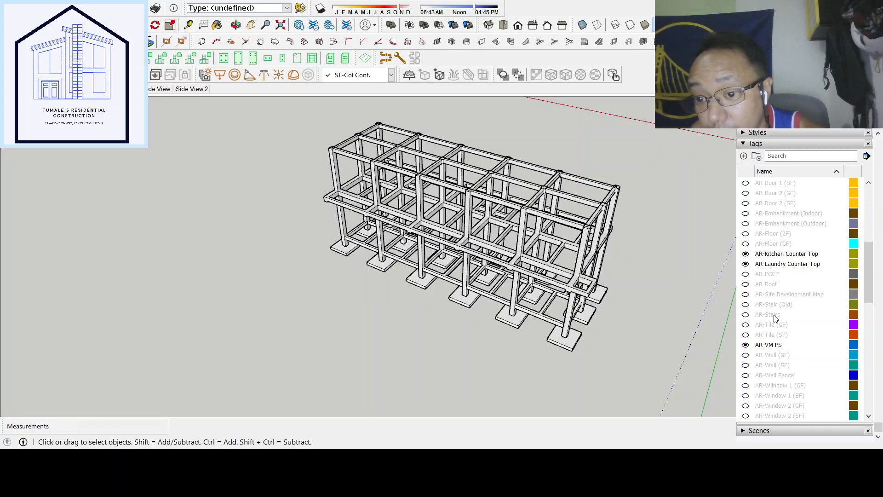
click(746, 233)
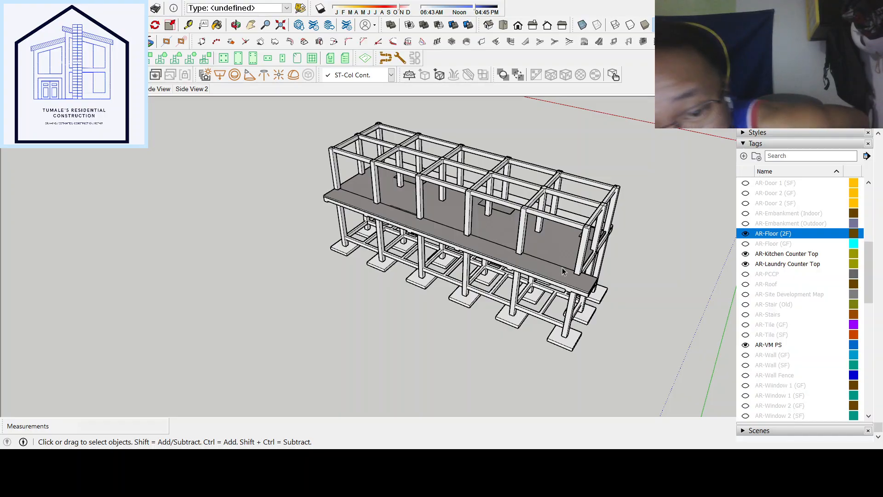
Inspect the second-floor slab from above along its overhang, and its ribbed underside between the floor beams from below
scroll(562, 271, up, 1)
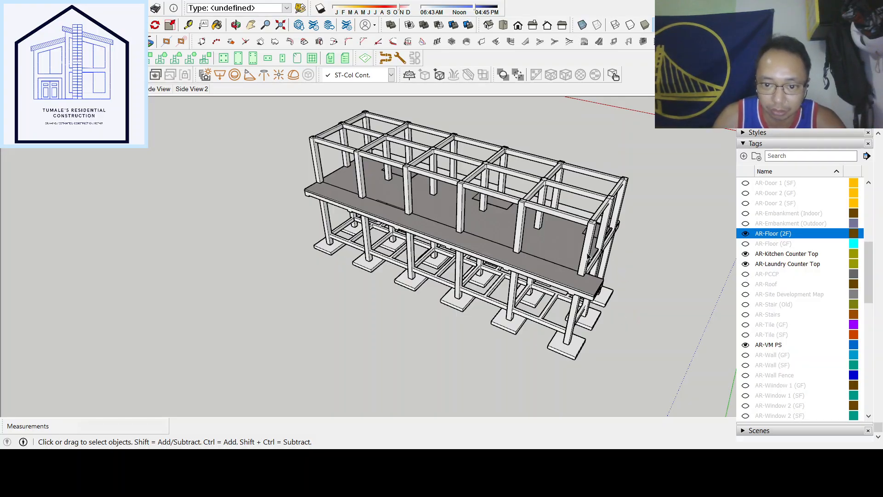
mouse_move(589, 256)
middle_down()
mouse_move(631, 275)
mouse_move(574, 256)
middle_up()
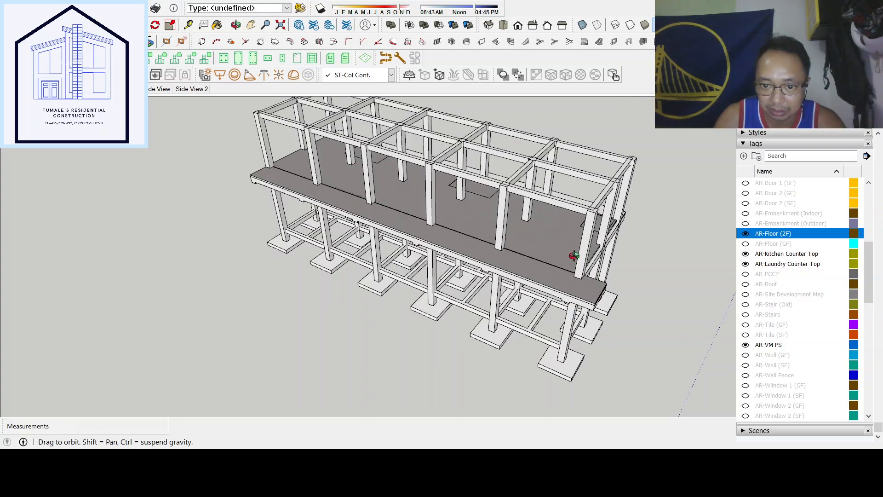
scroll(574, 256, up, 1)
scroll(571, 254, up, 1)
scroll(552, 256, up, 1)
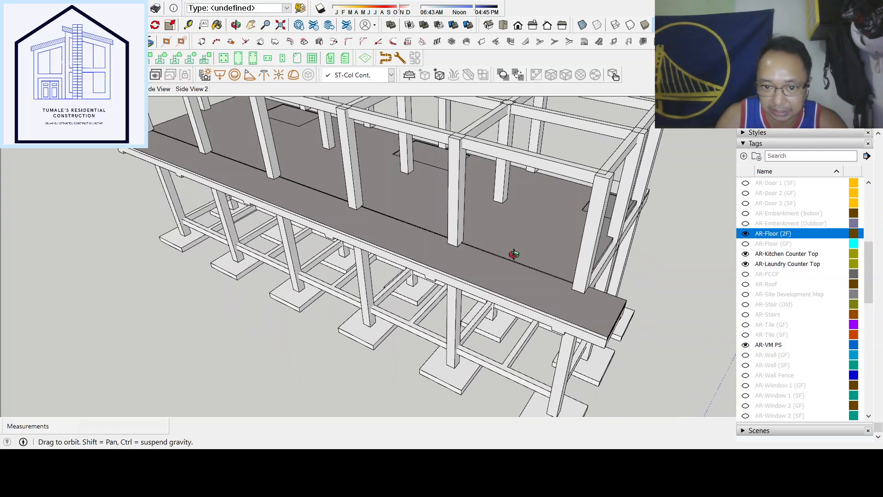
middle_drag(514, 254, 411, 44)
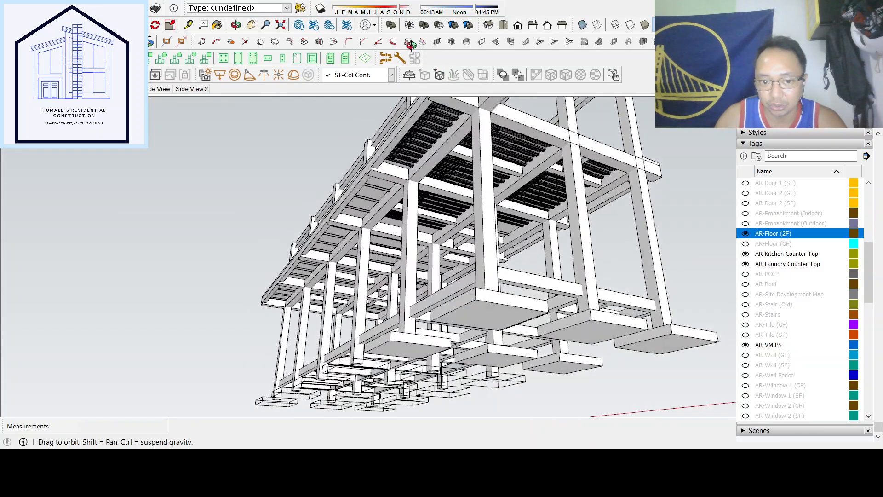
scroll(453, 233, up, 3)
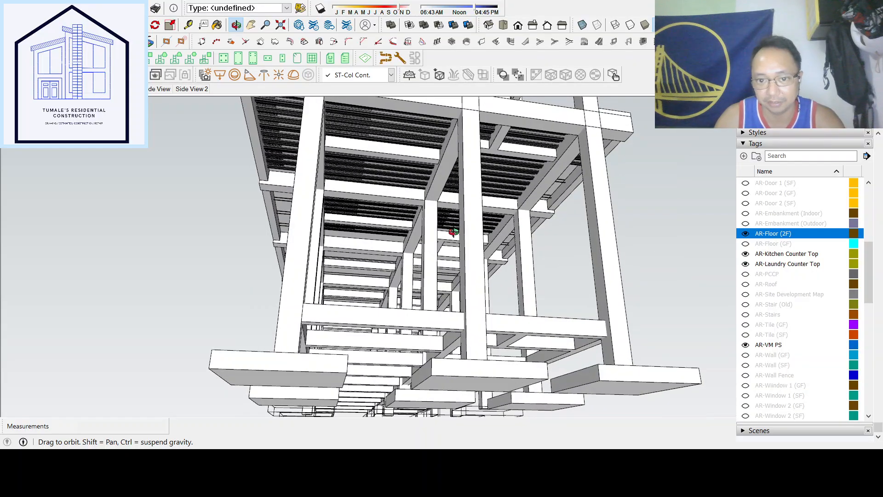